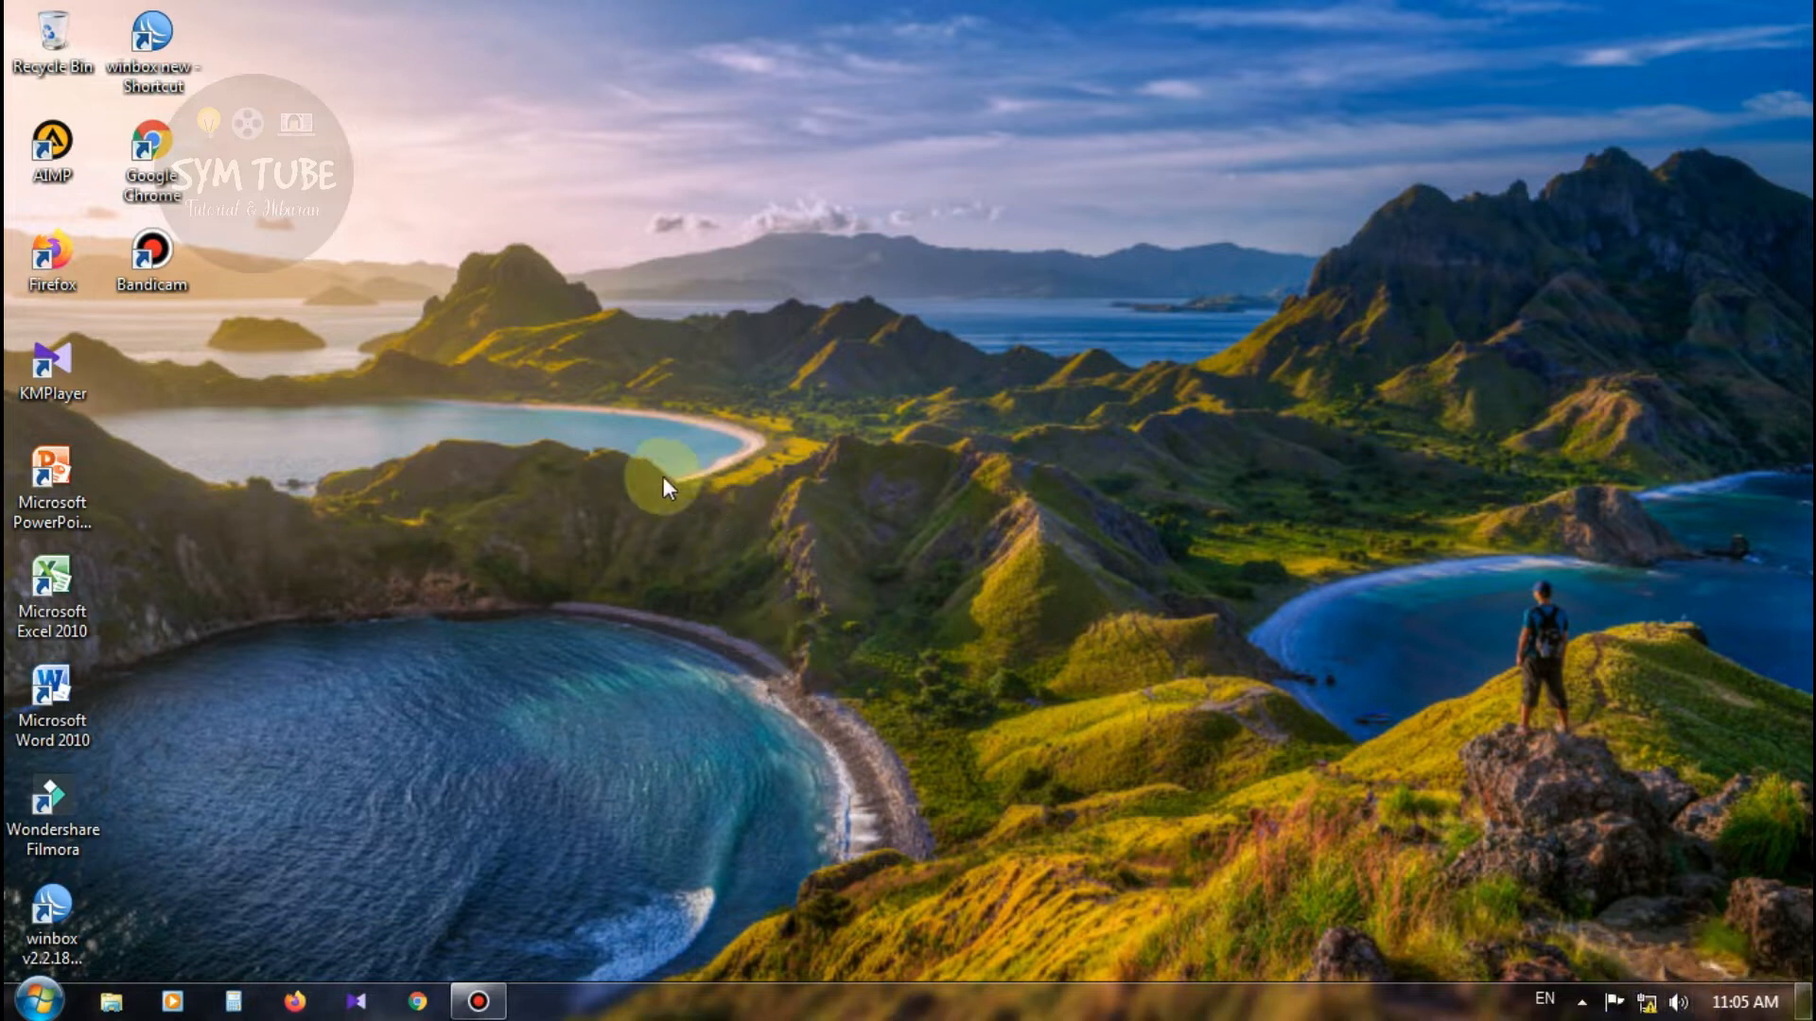
Step: Open Firefox, dismiss the sign-in notice and load the router page at 192.168.0.1
click(310, 1005)
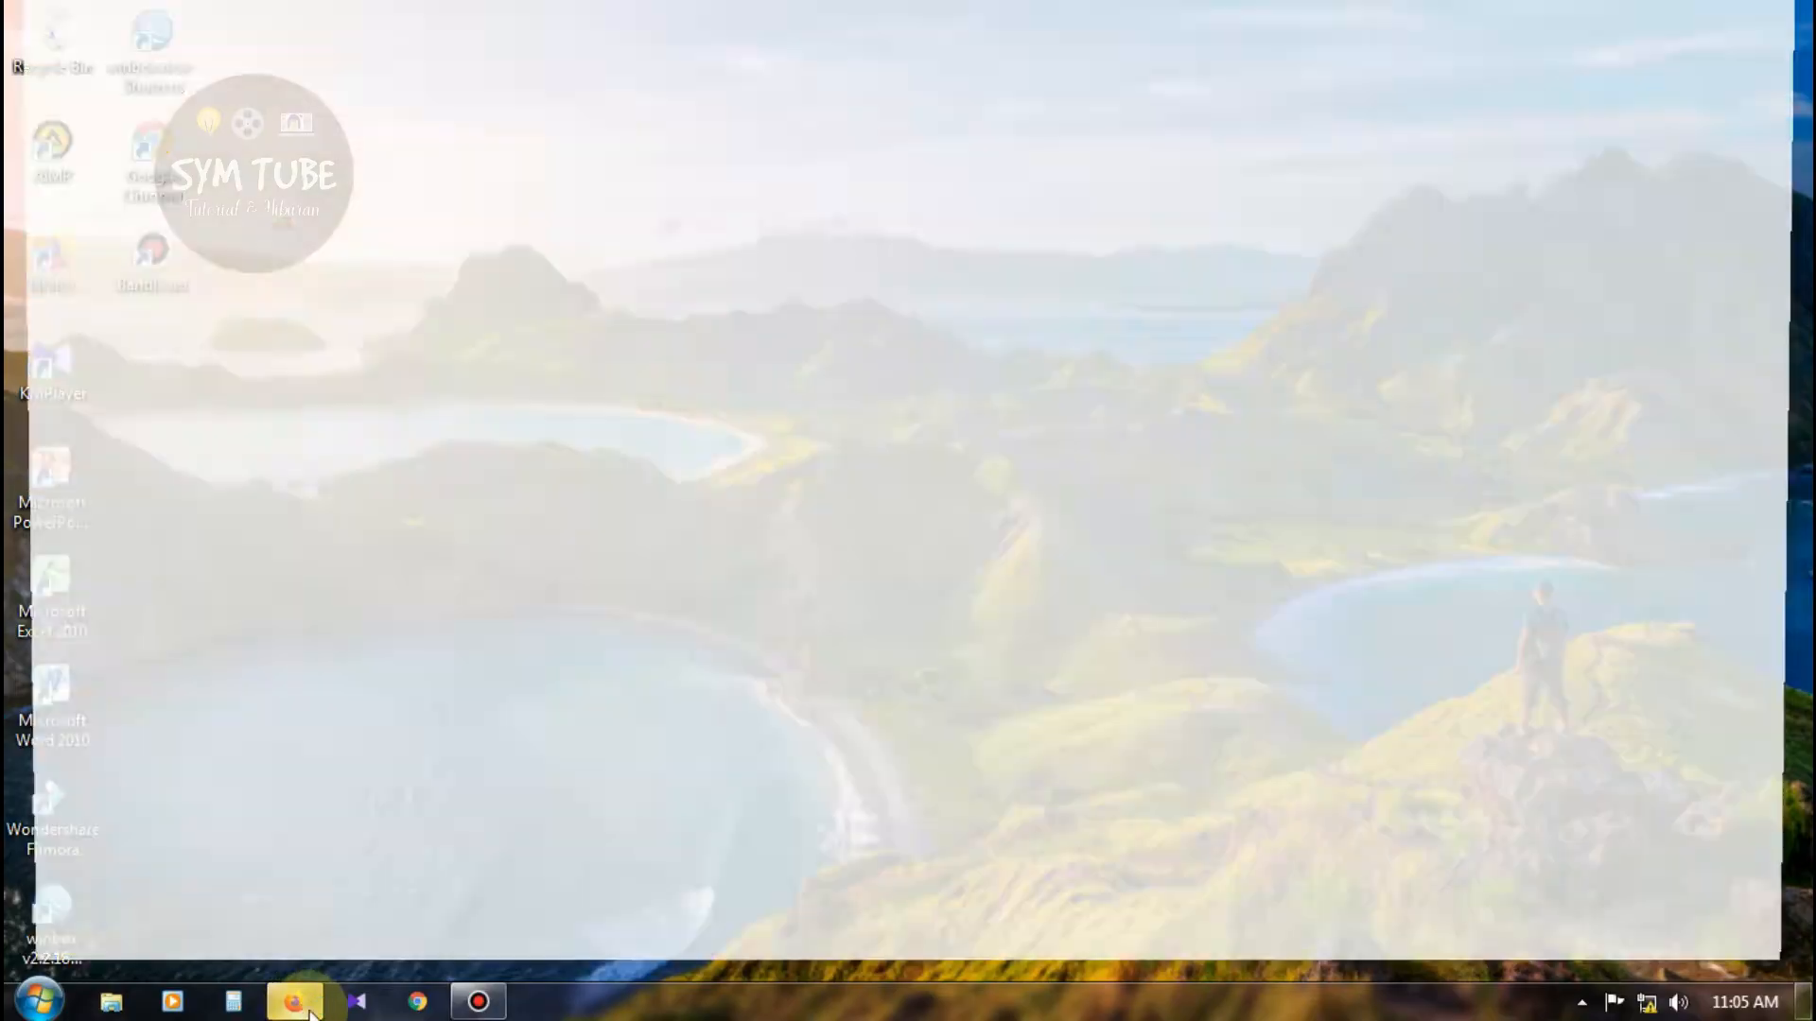
click(1778, 177)
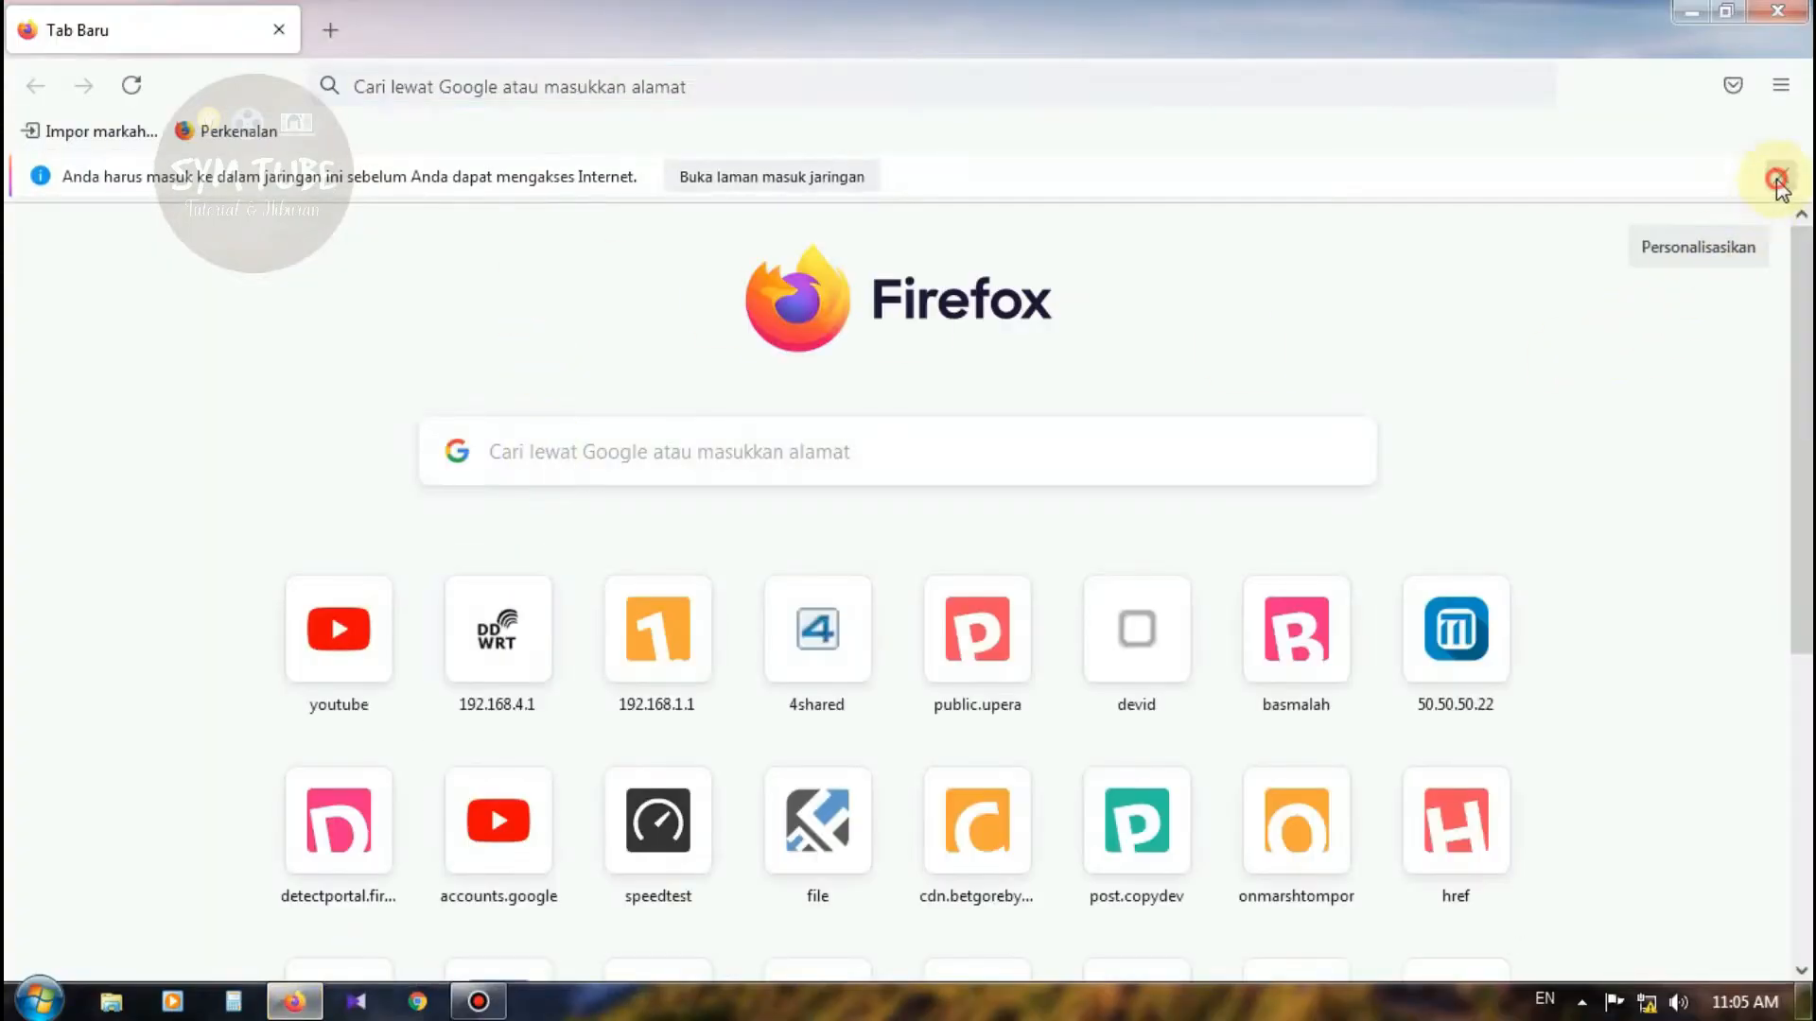
click(798, 95)
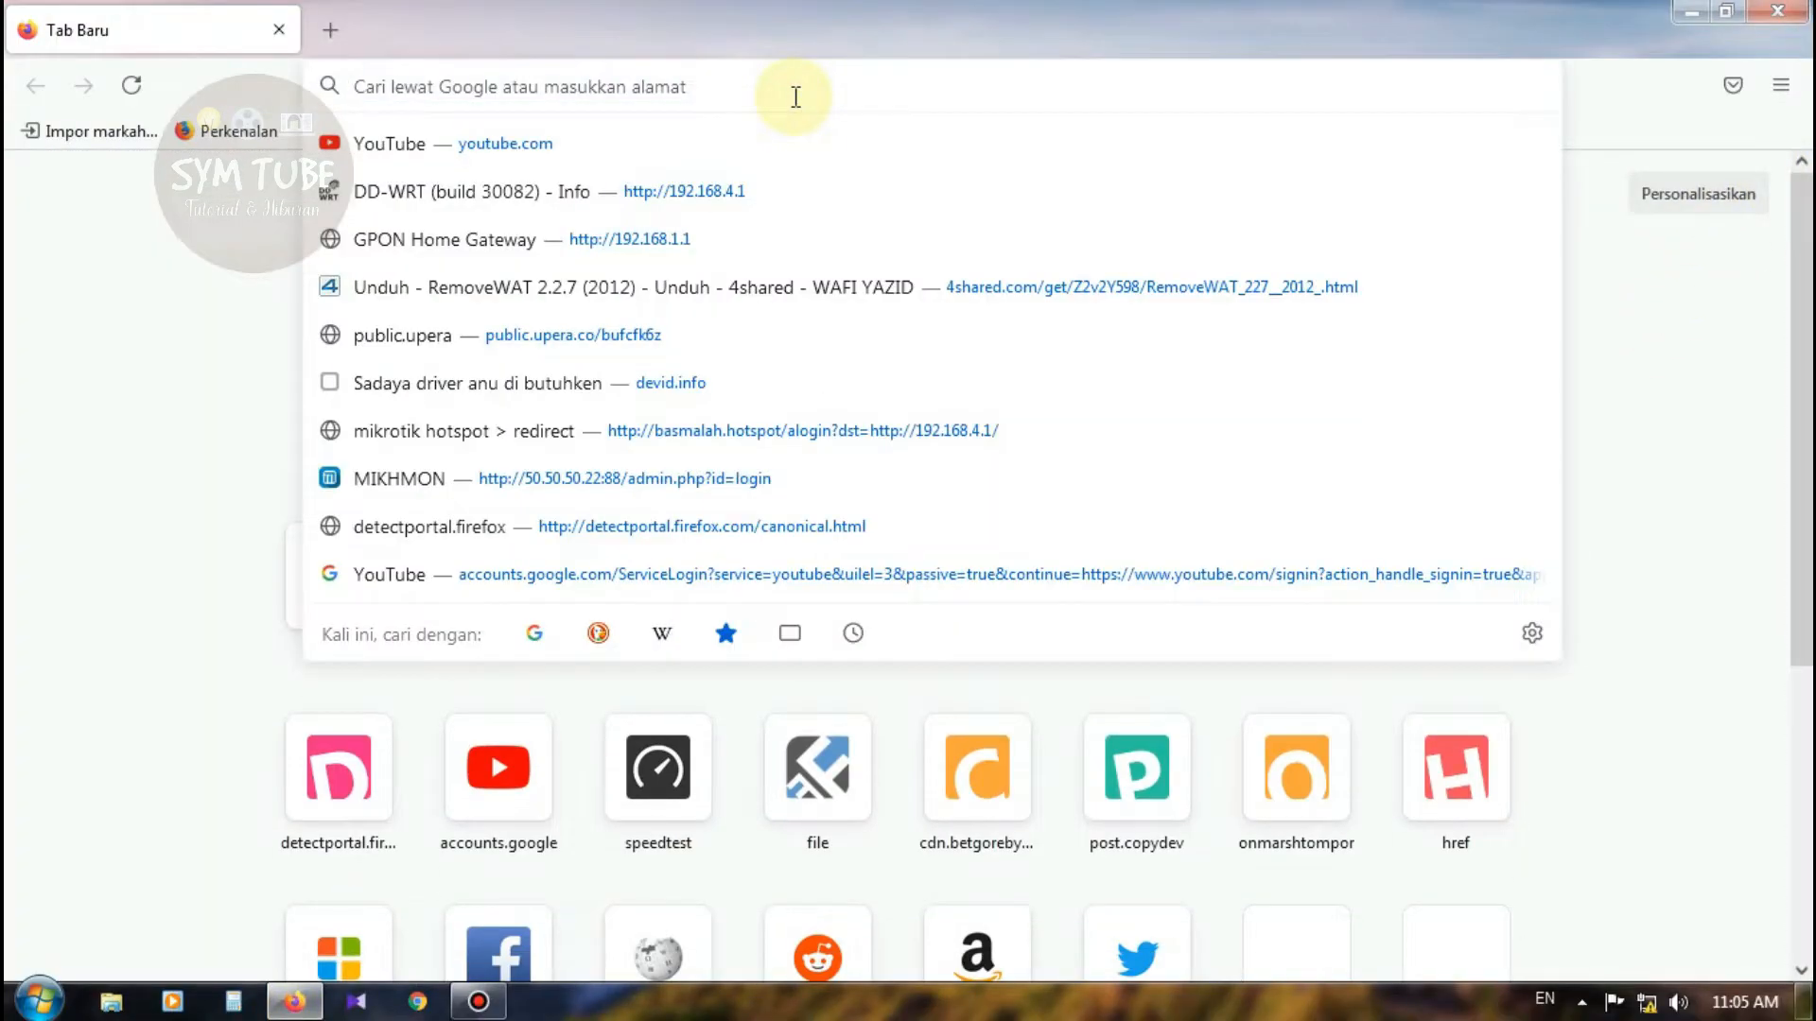
text(192.16)
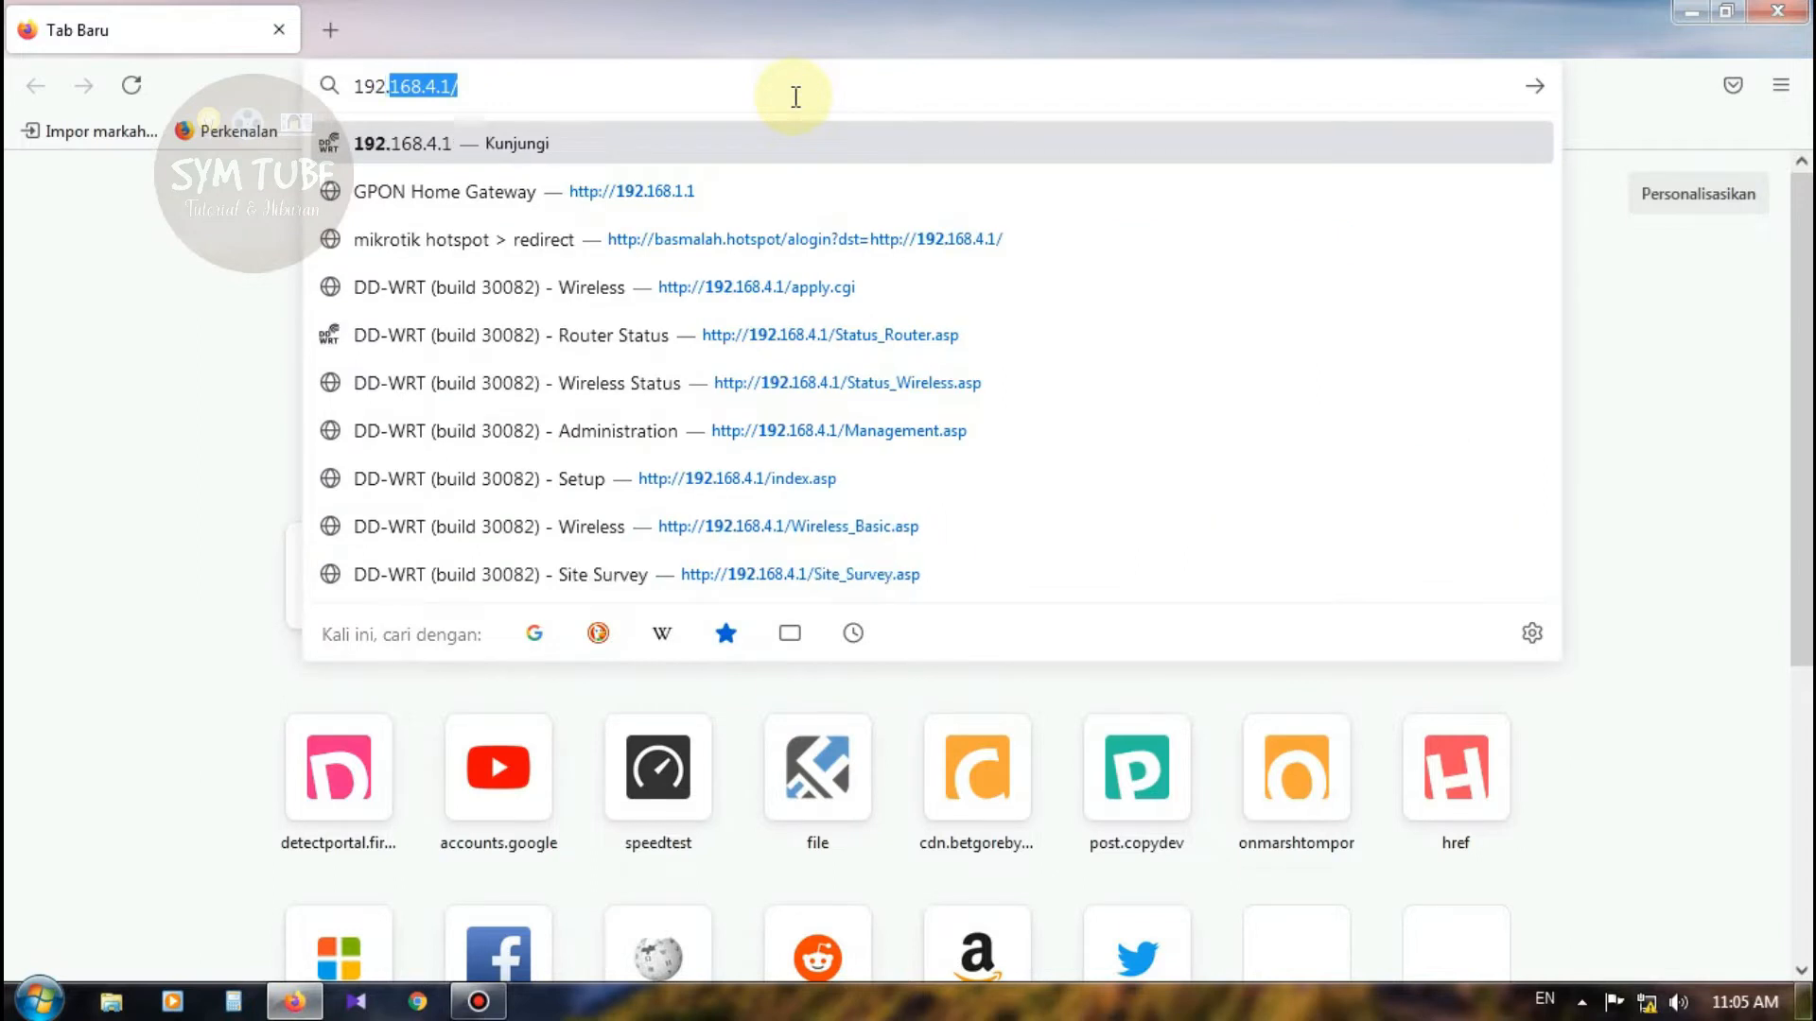
text(8.0.1)
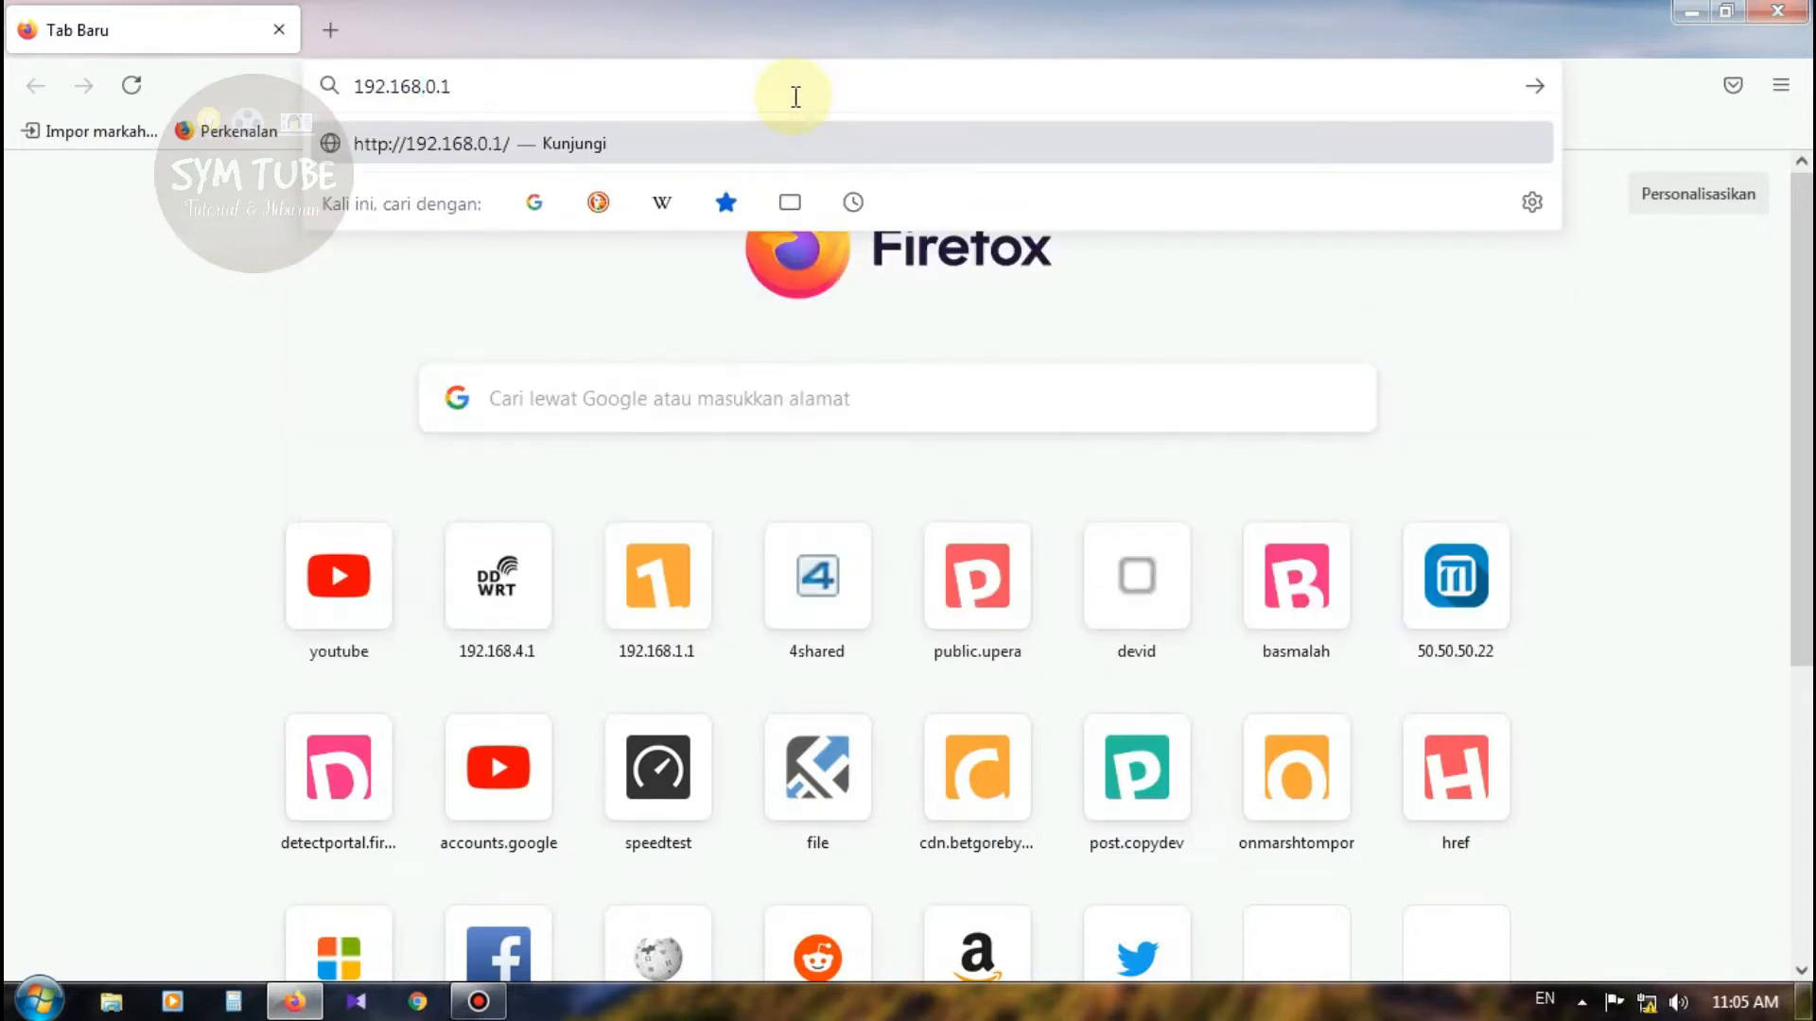
key(Return)
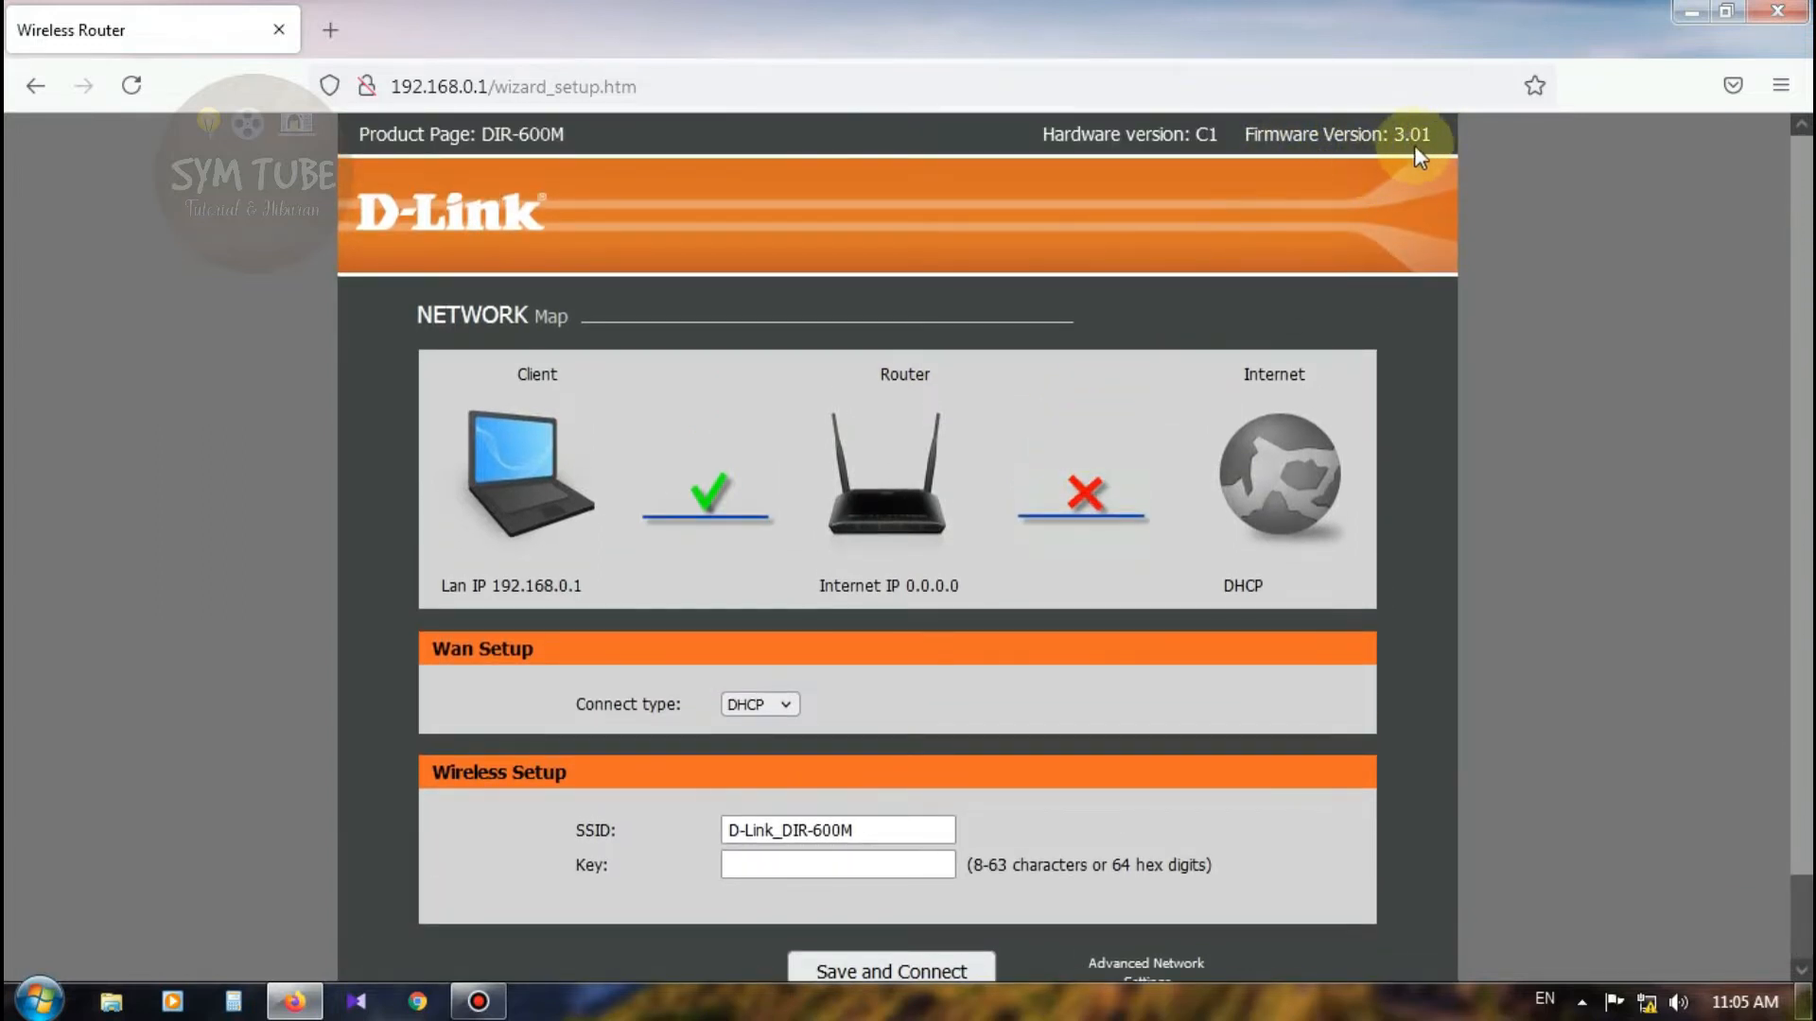
Step: Scroll through the quick wizard and go to Advanced Network Settings (WAN Interface Setup)
scroll(895, 480, down, 2)
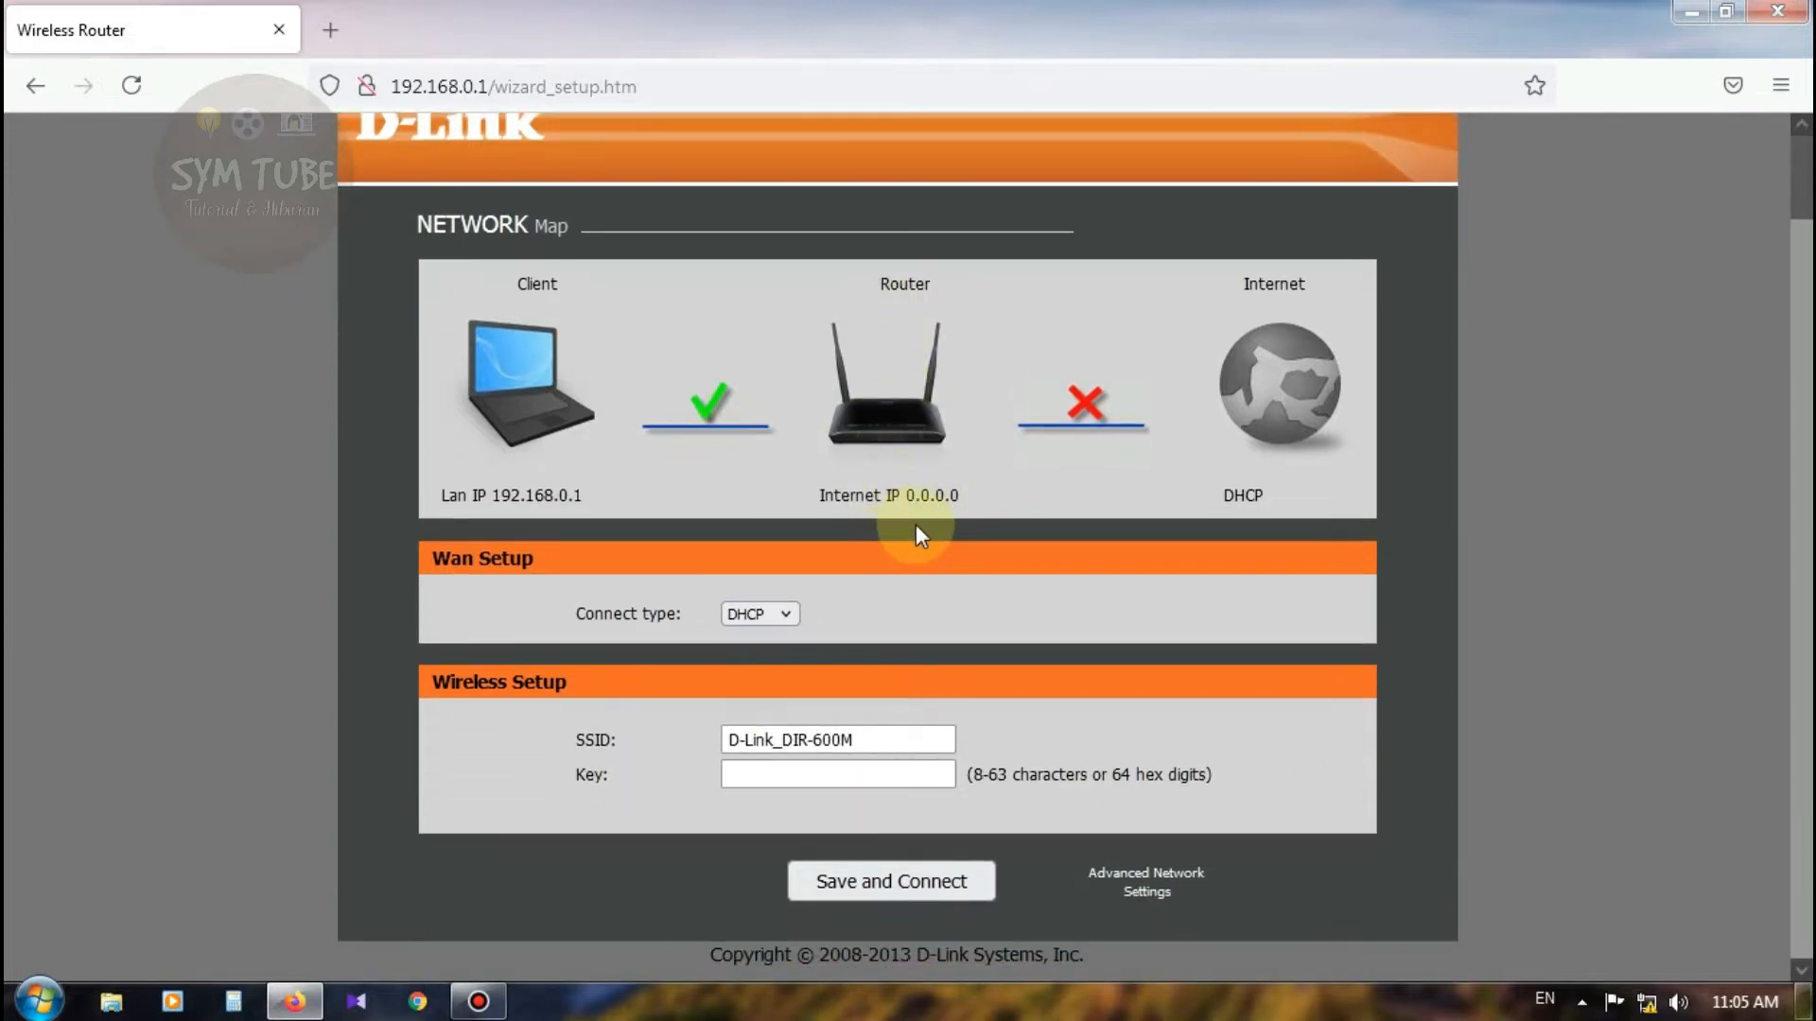
scroll(917, 526, up, 2)
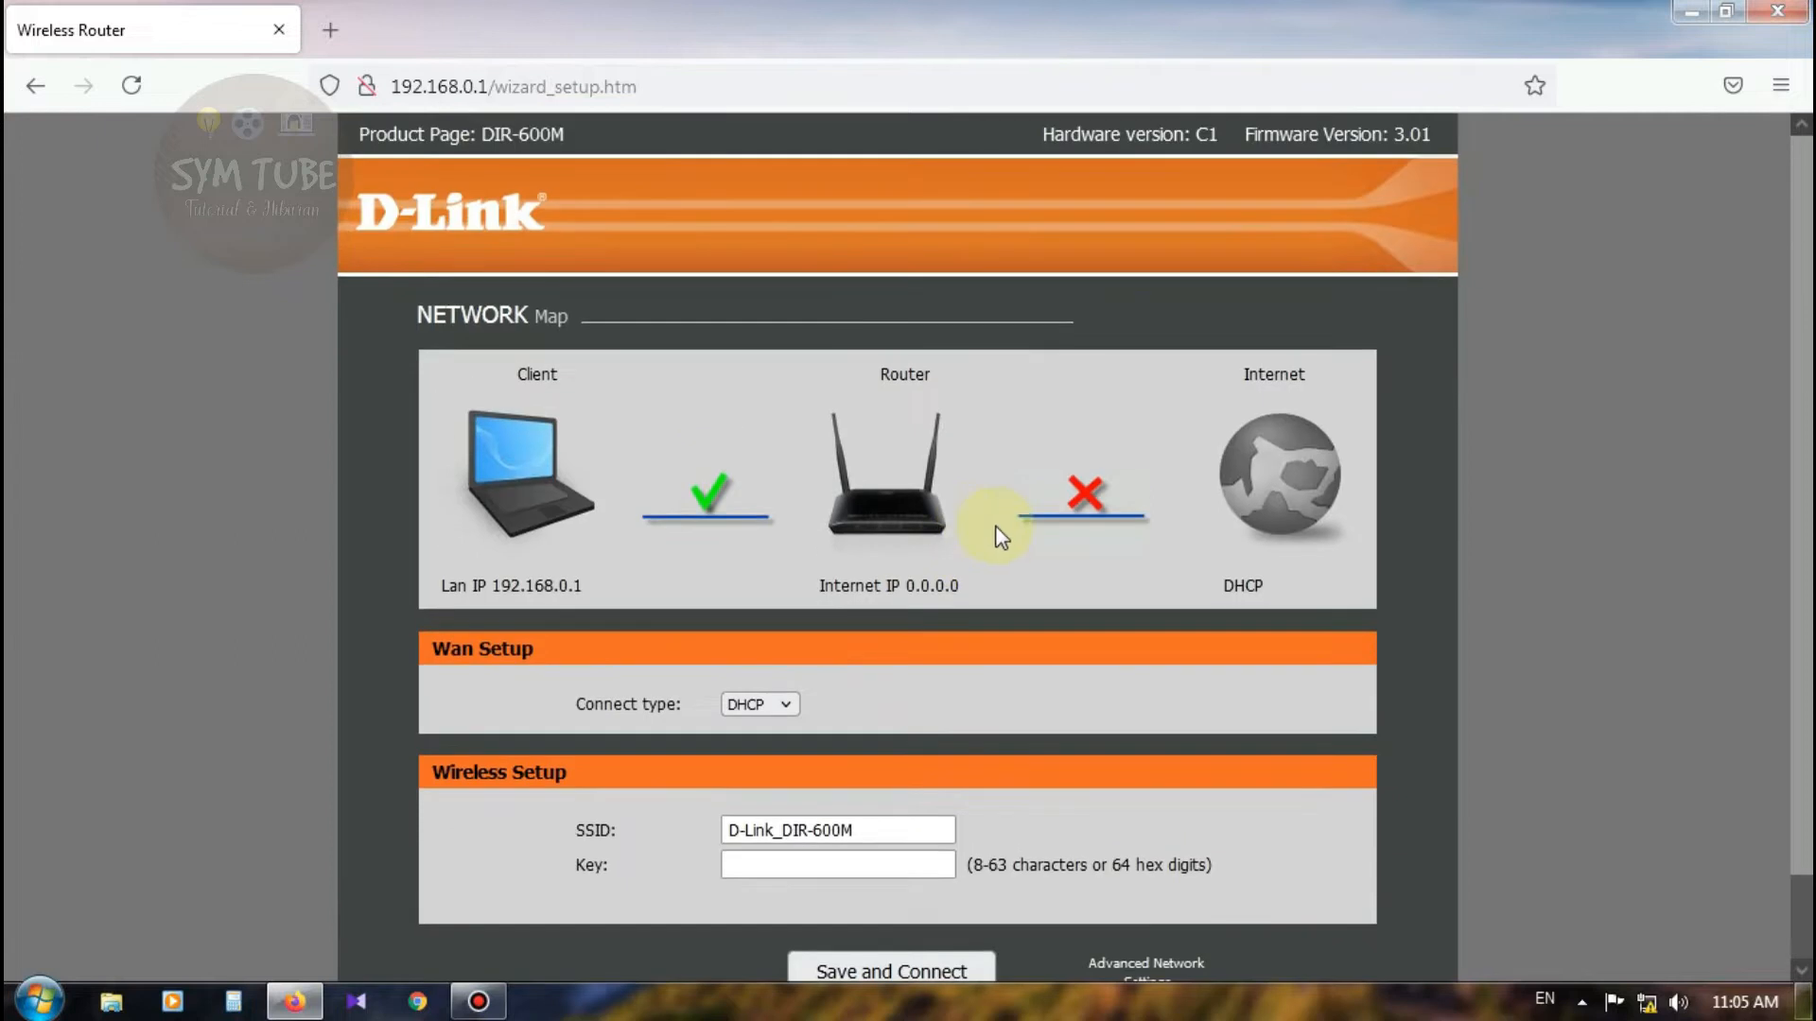
scroll(1025, 507, down, 2)
scroll(1135, 464, up, 2)
scroll(1060, 587, down, 2)
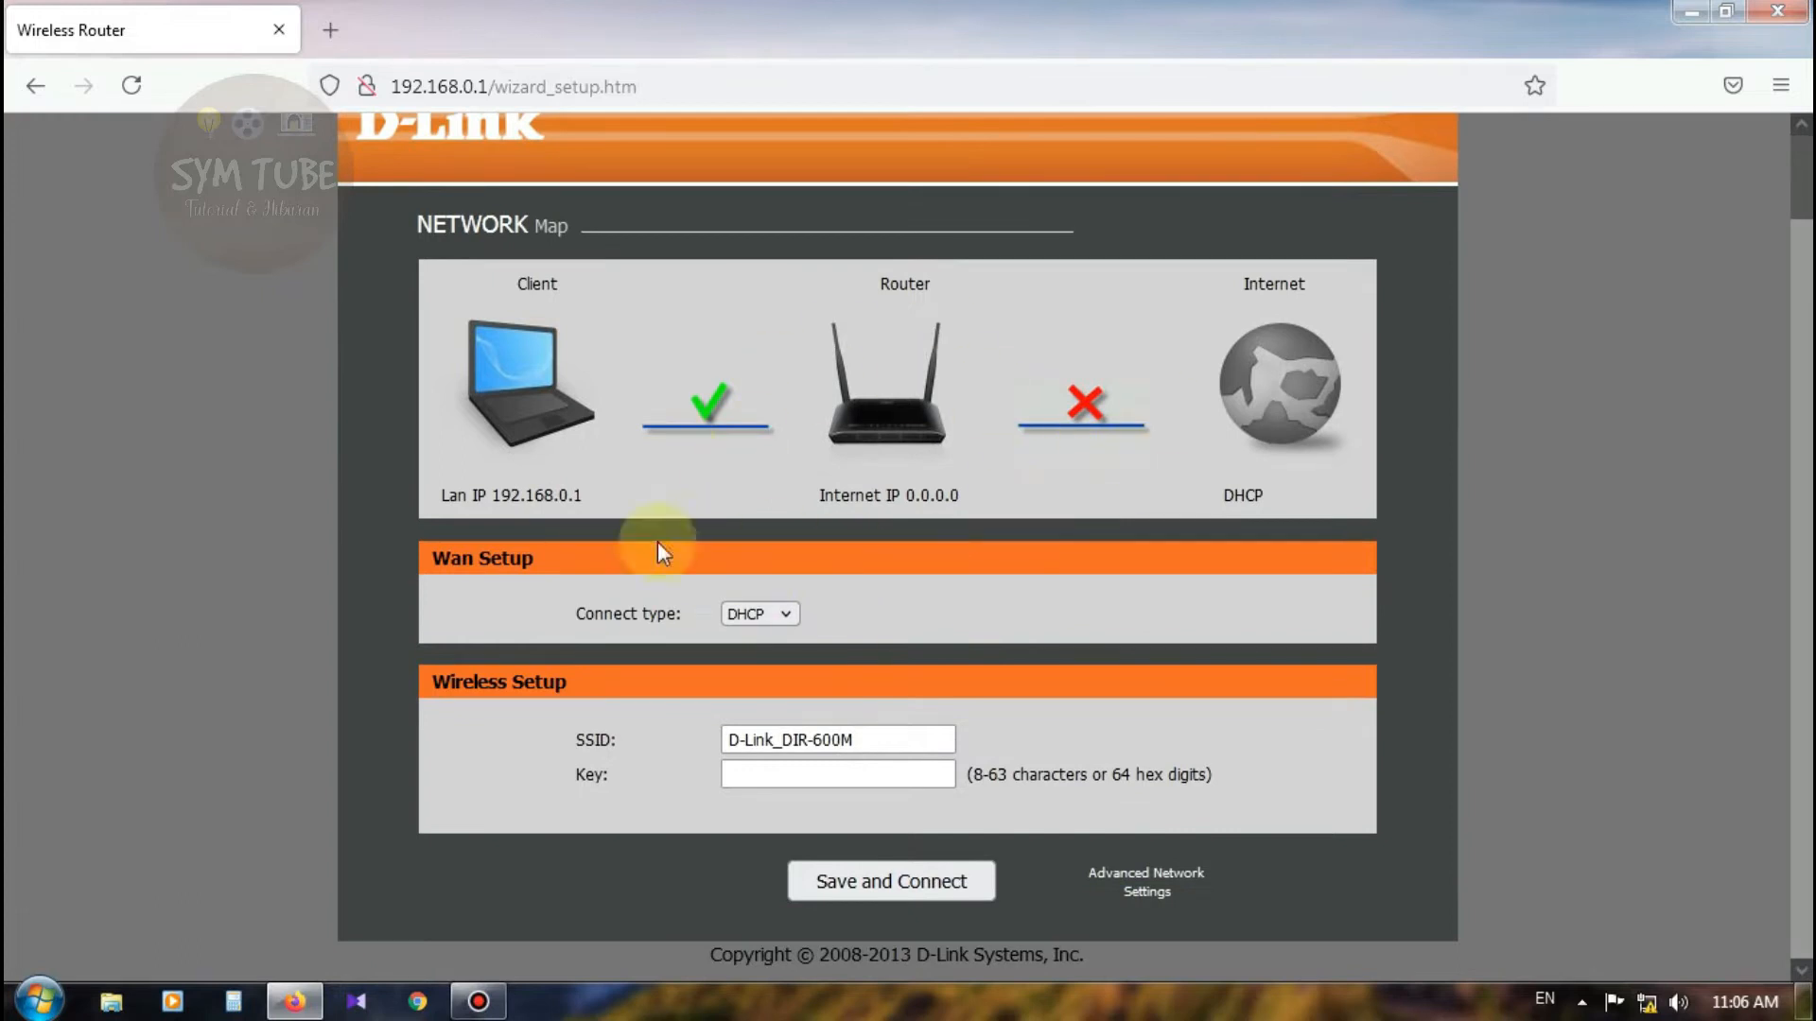
scroll(881, 384, up, 2)
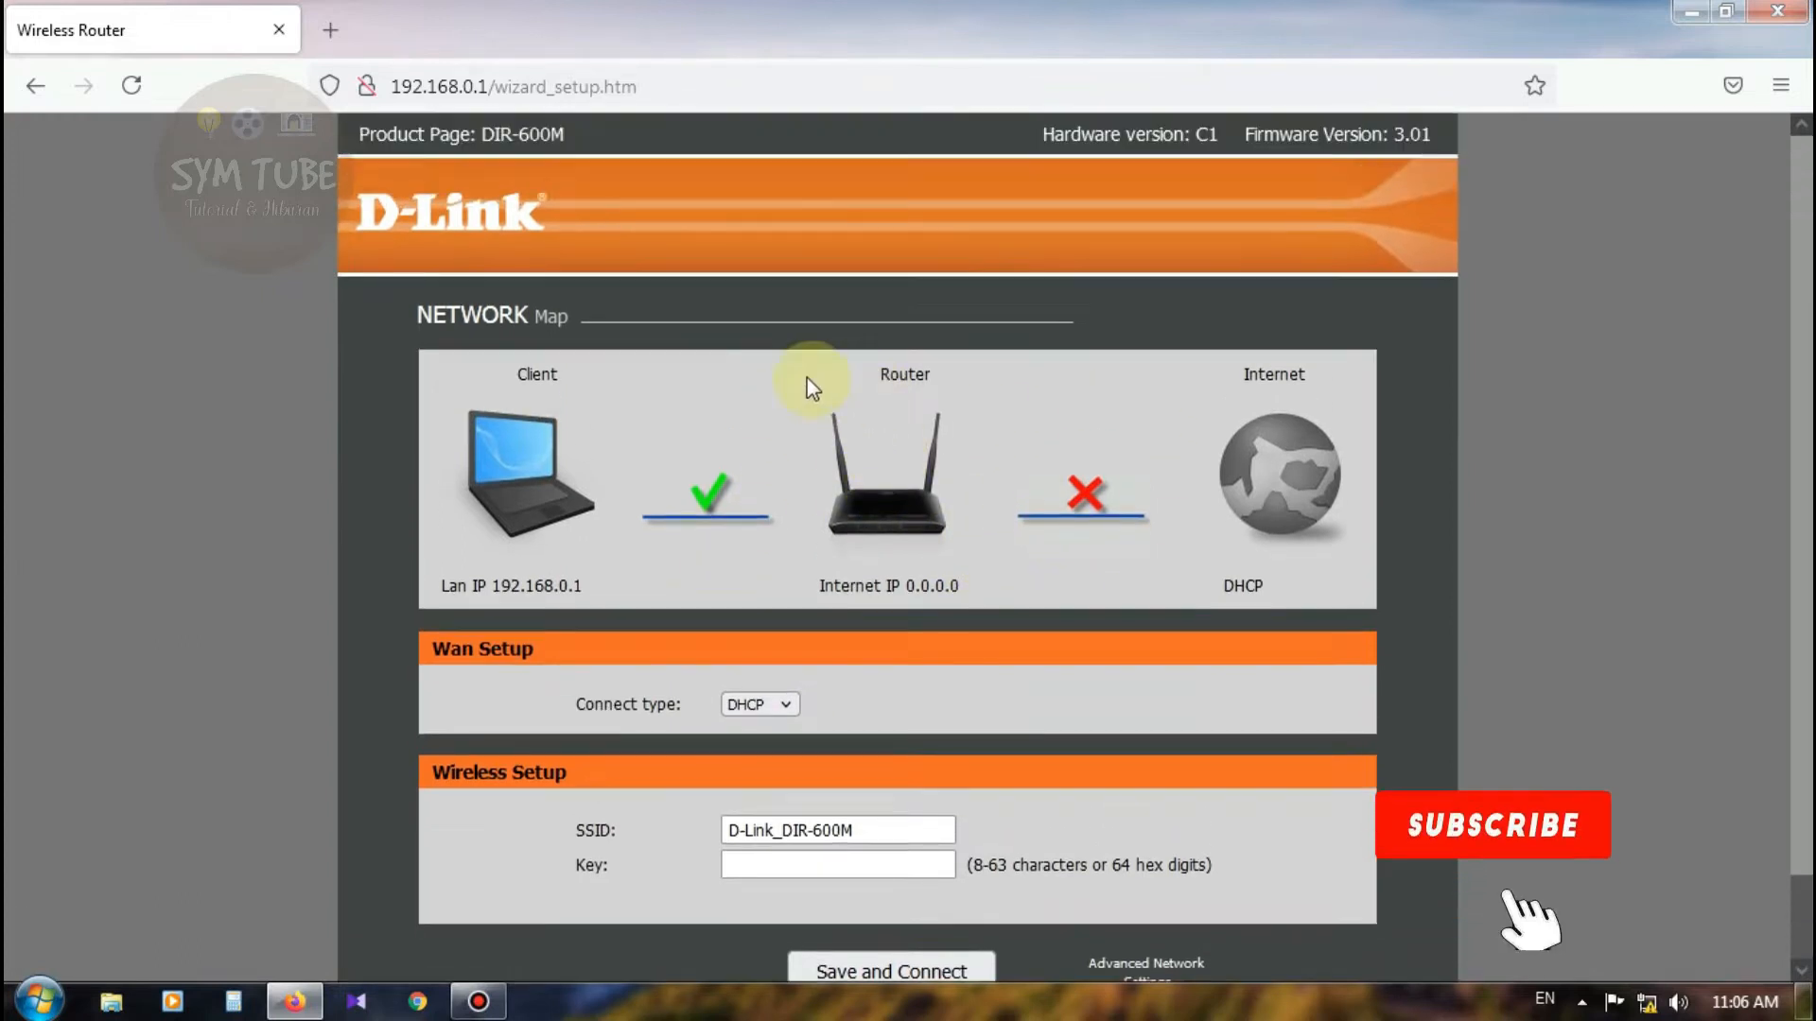
scroll(983, 421, down, 2)
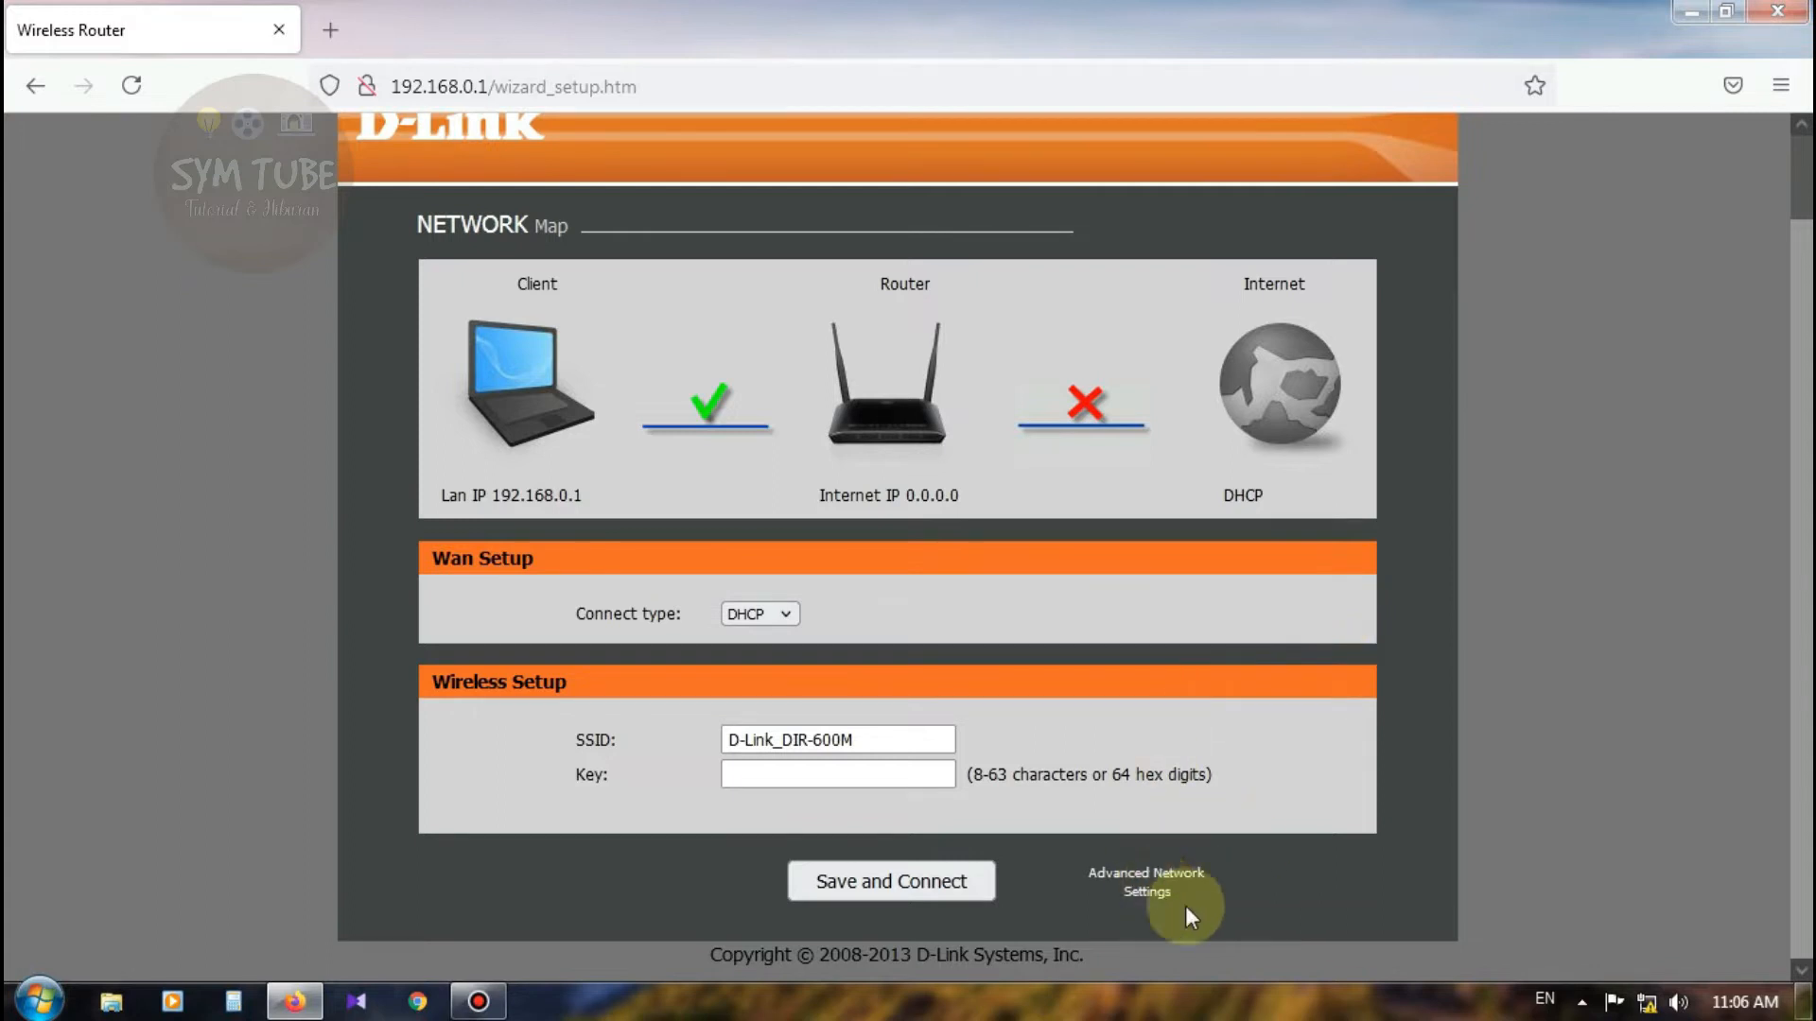
click(1147, 891)
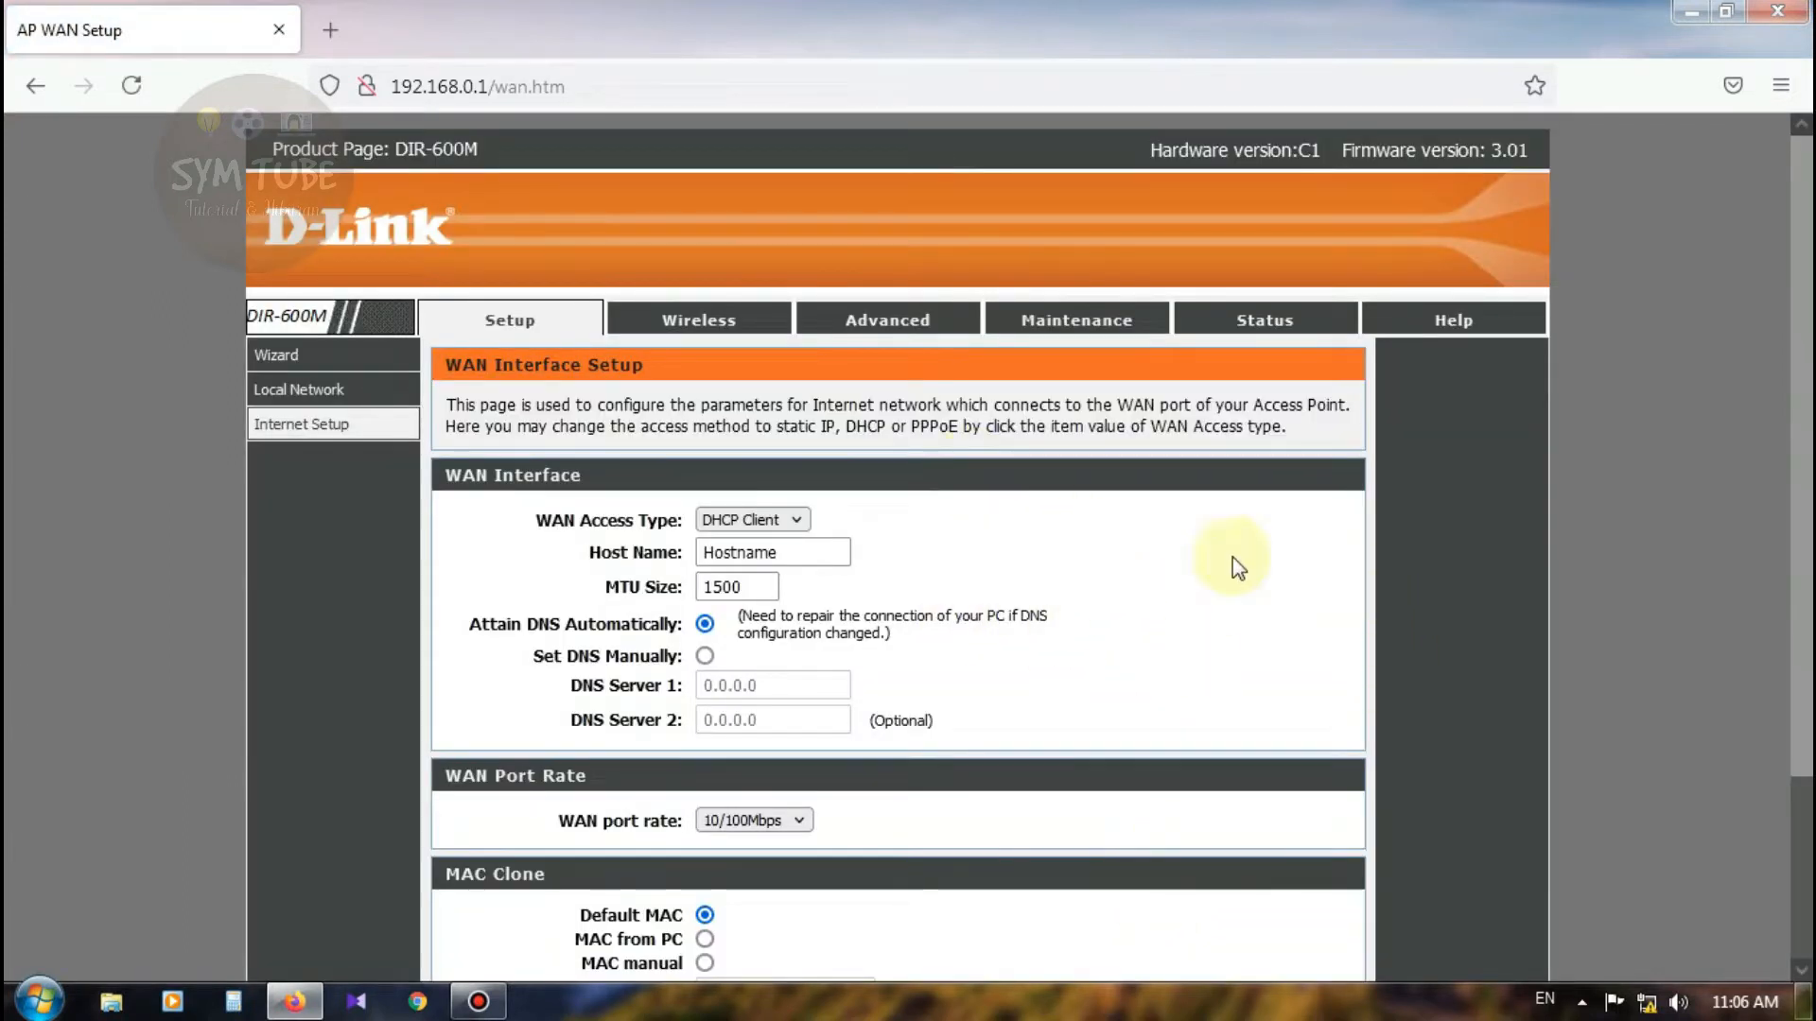
Step: Try the Setup tab, Advanced Network Settings and Wireless tab; each returns to the wizard
click(512, 322)
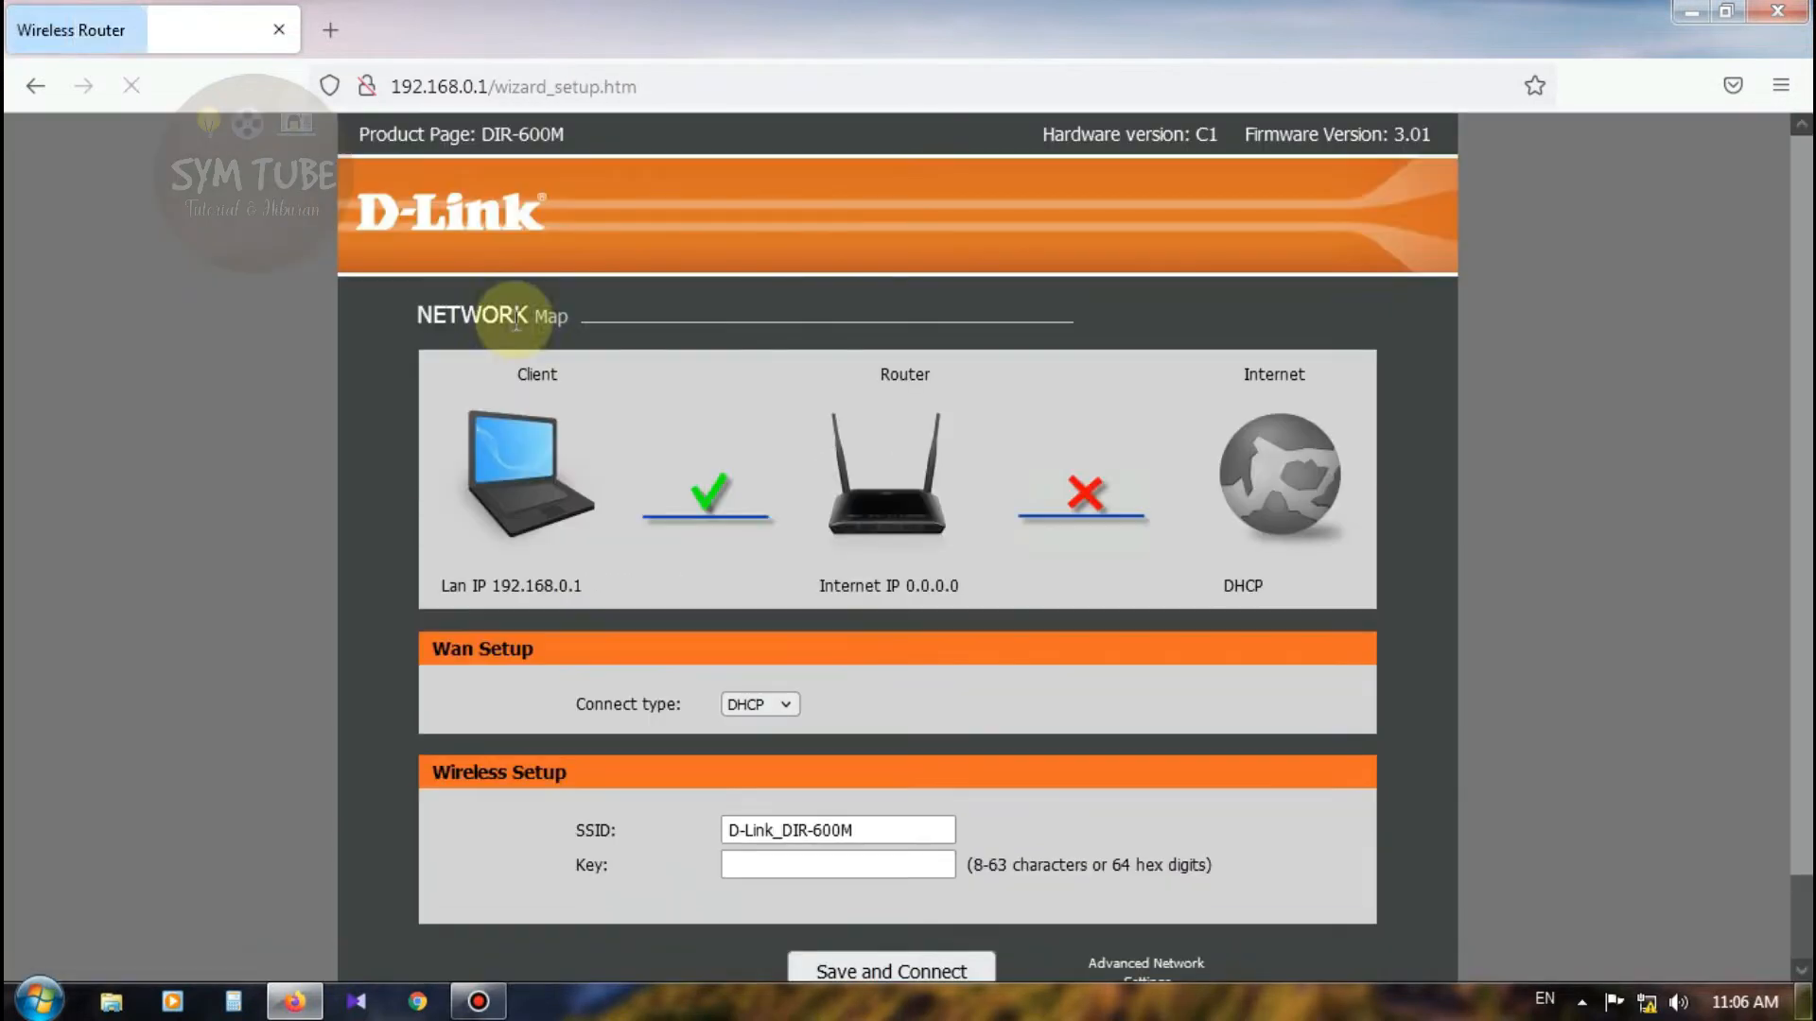
scroll(1126, 718, down, 2)
click(1170, 893)
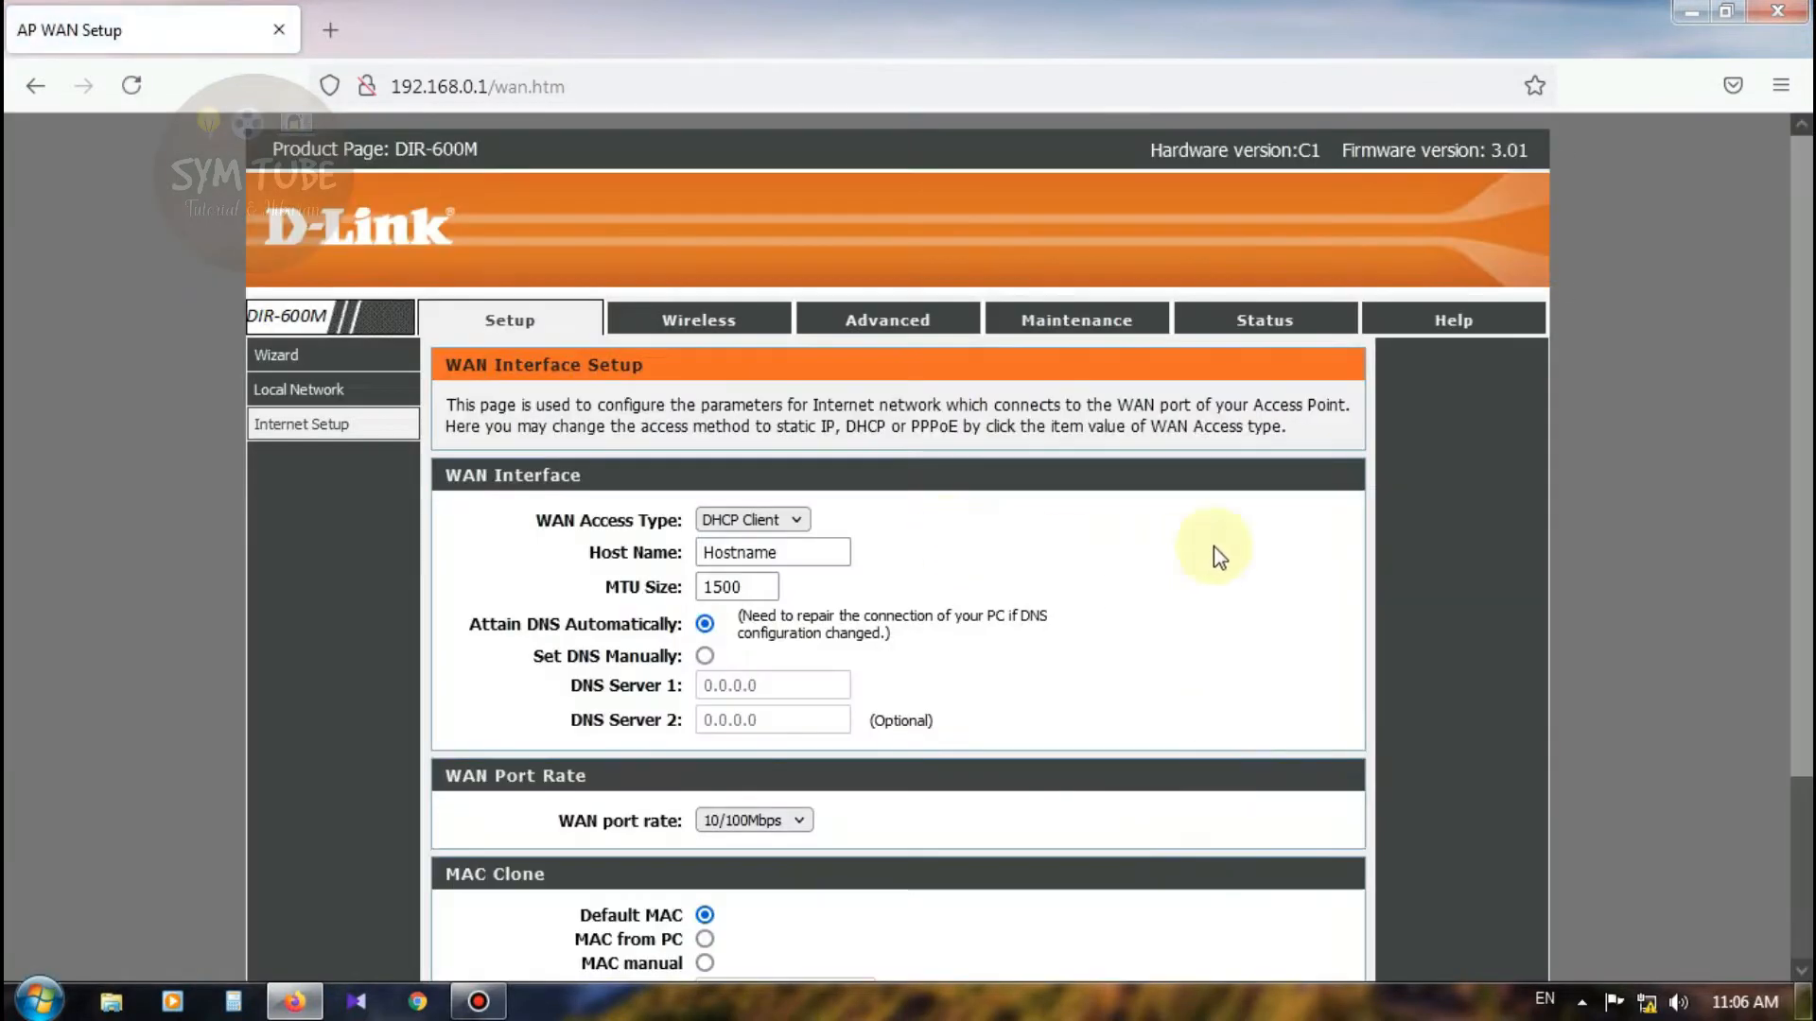
click(677, 323)
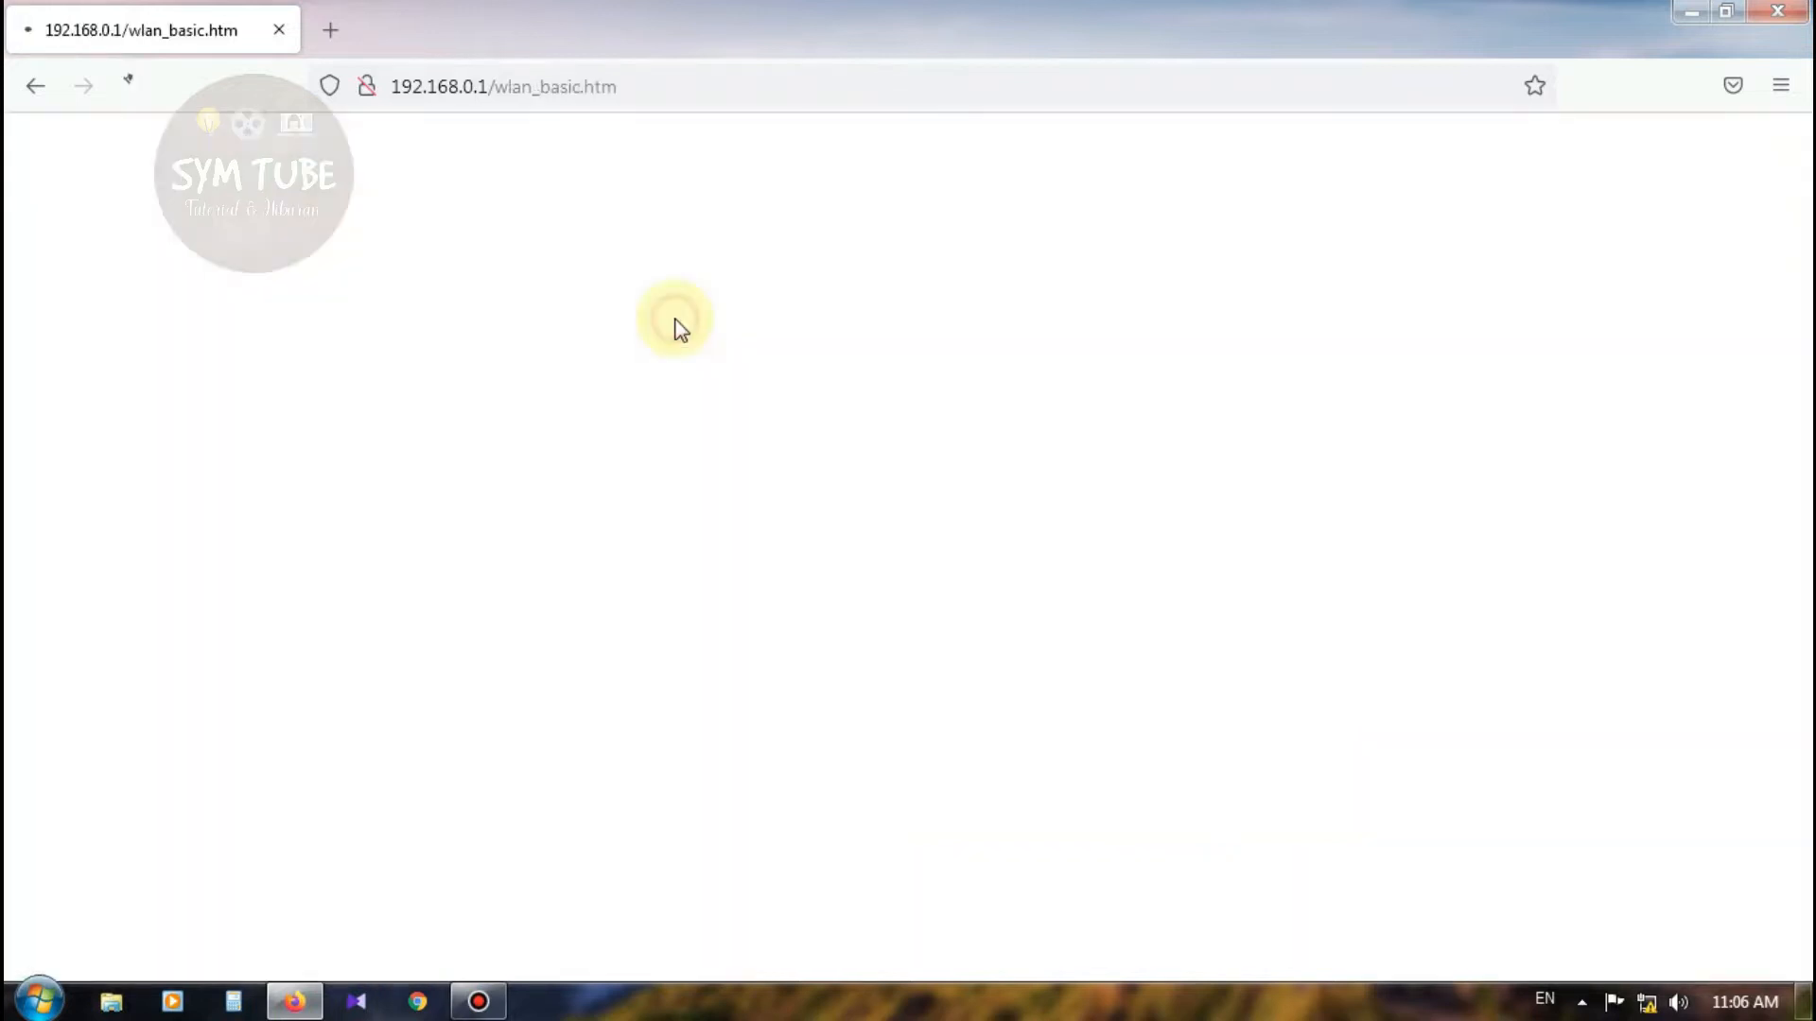
scroll(955, 454, down, 2)
scroll(1002, 492, up, 2)
scroll(1154, 842, down, 2)
click(1165, 891)
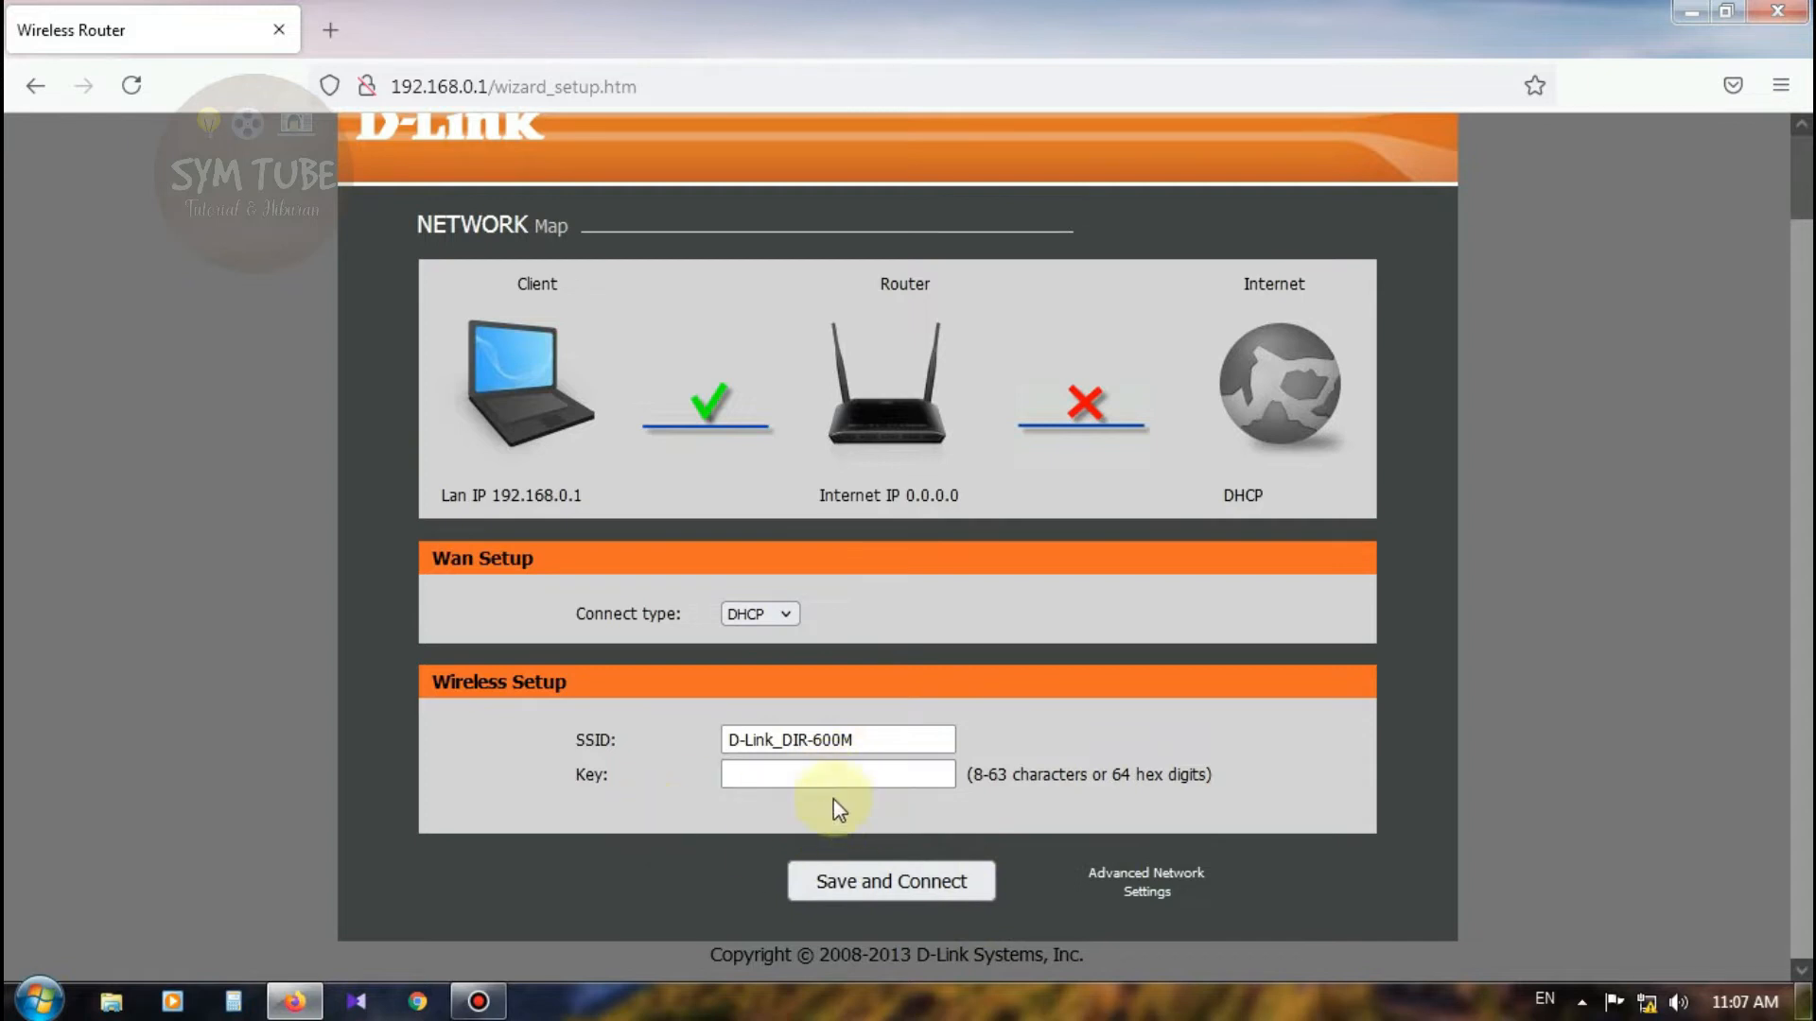
Step: Save the wizard settings with Save and Connect, then reload the login page
click(782, 774)
click(921, 899)
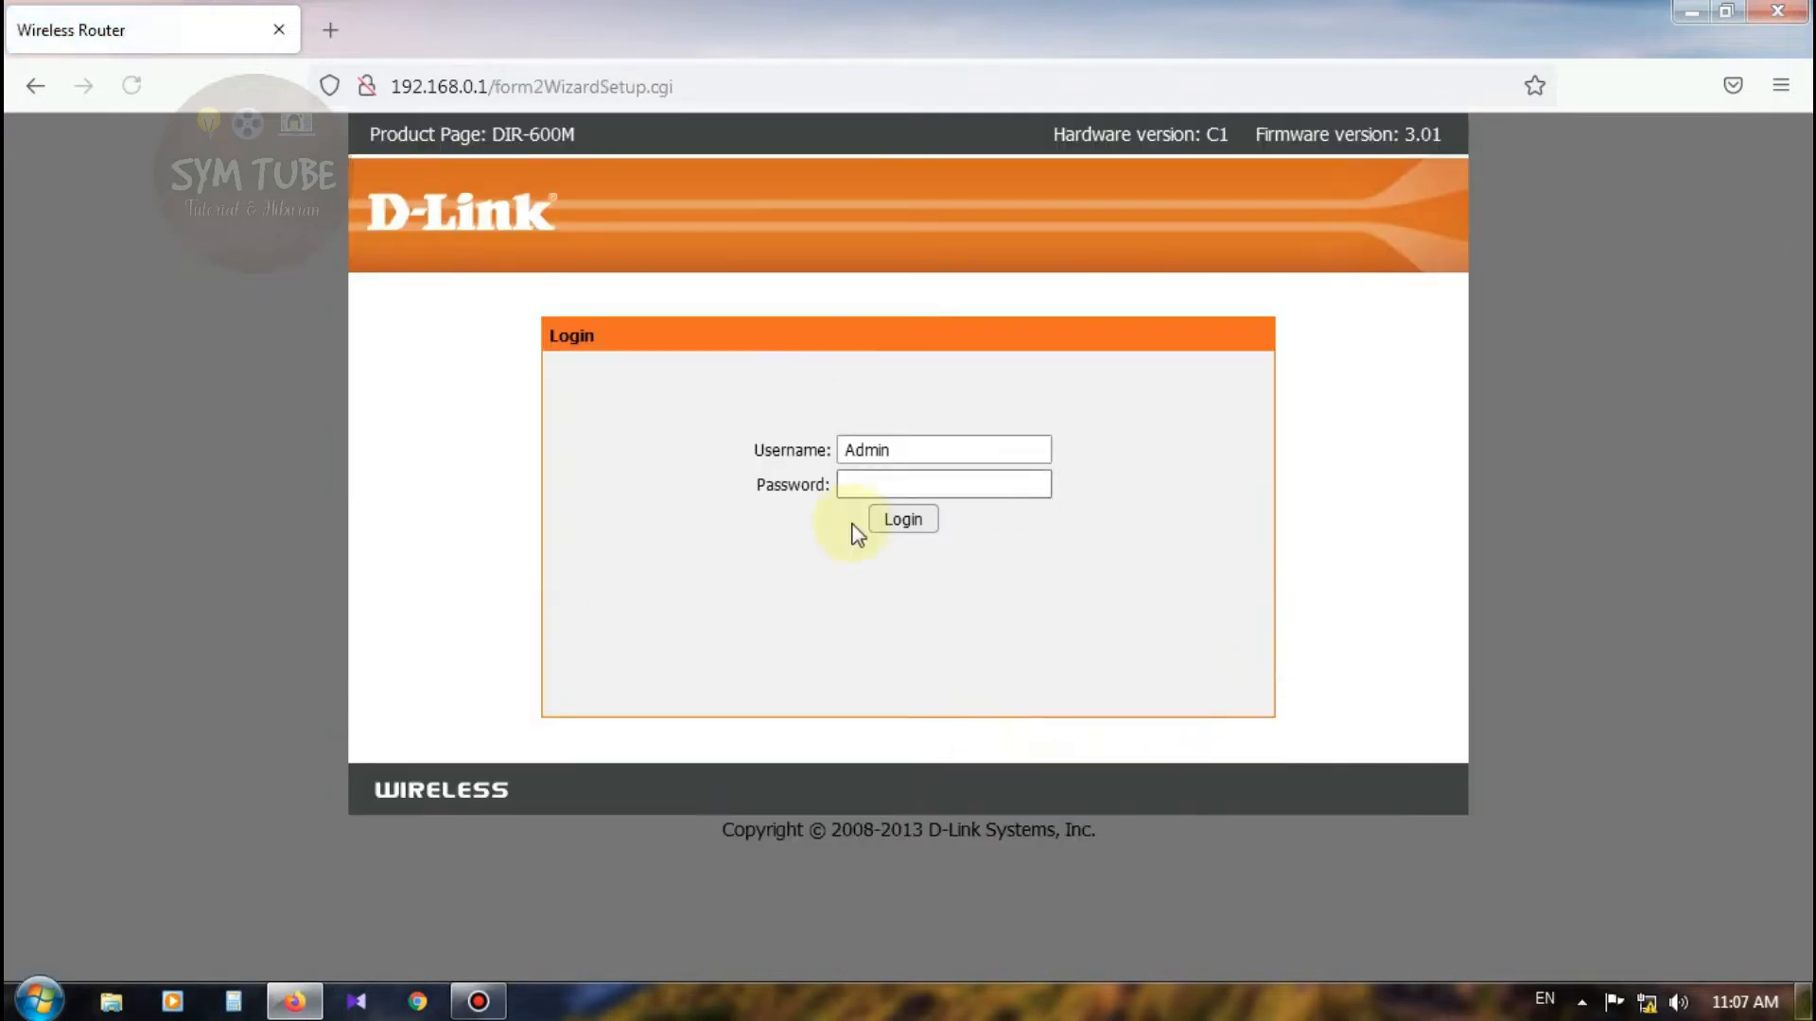
click(132, 94)
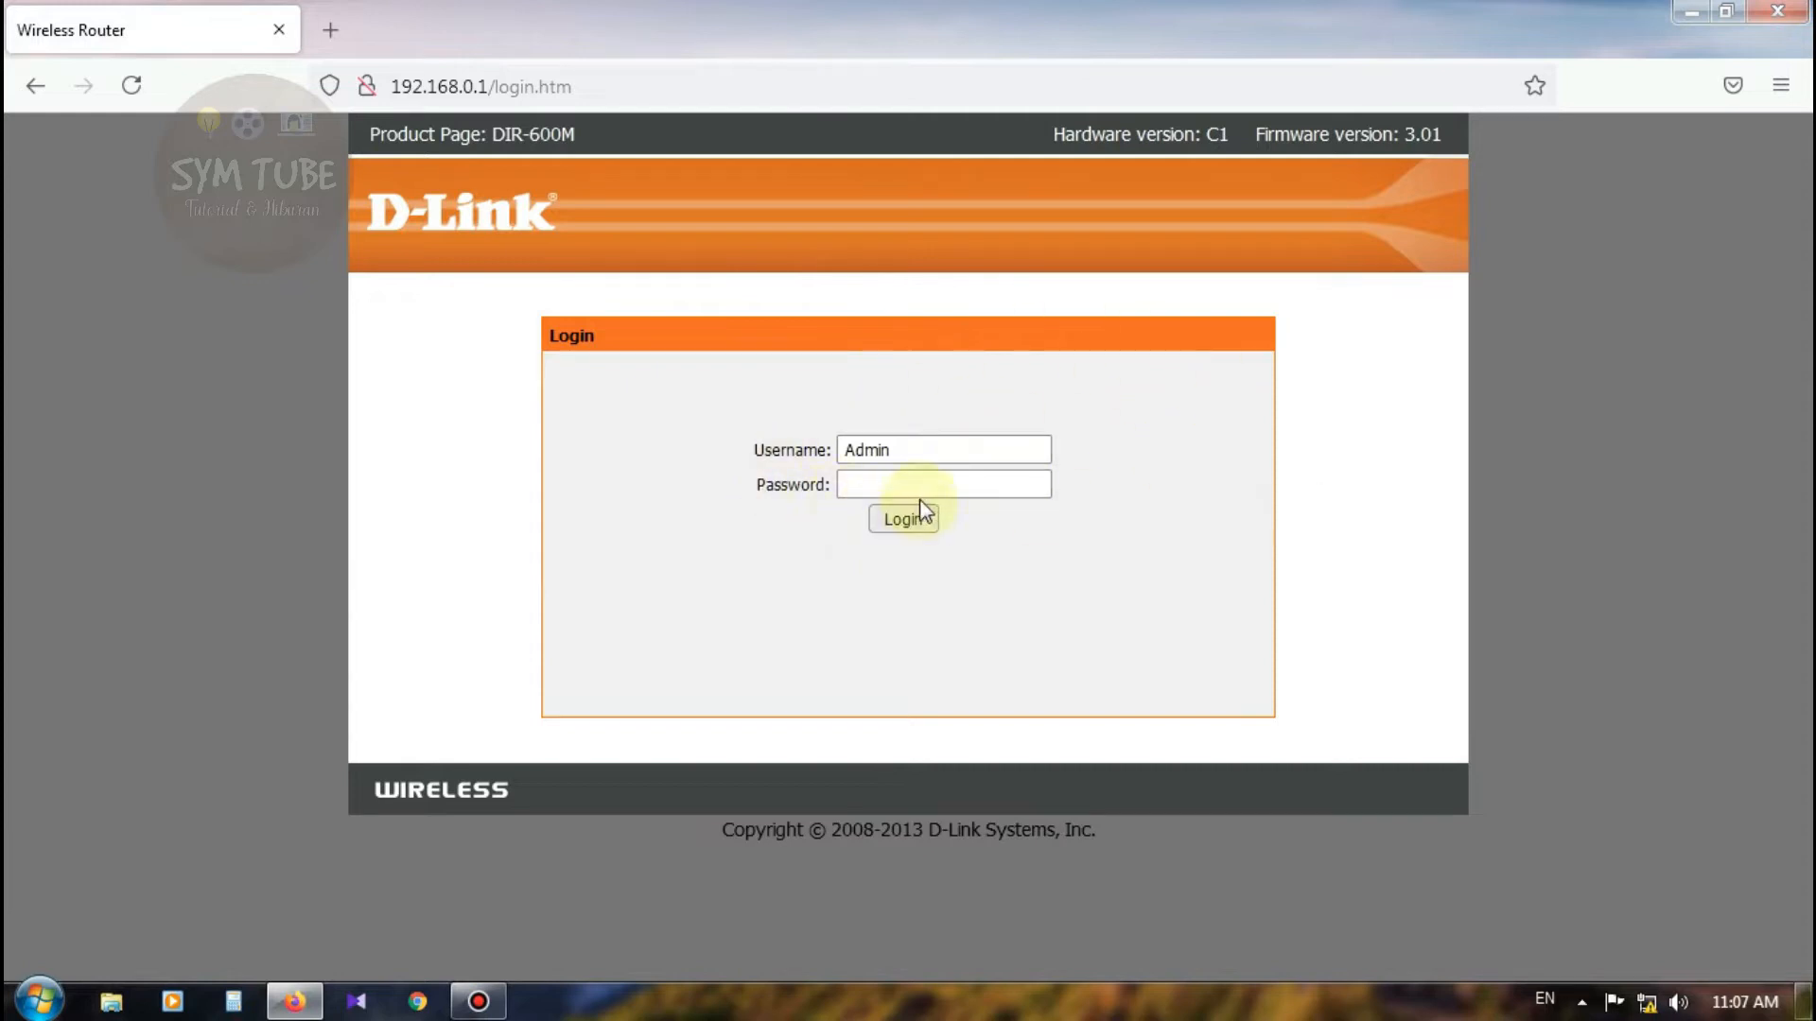
Step: Log in to the router with username Admin to reach the status page
click(925, 451)
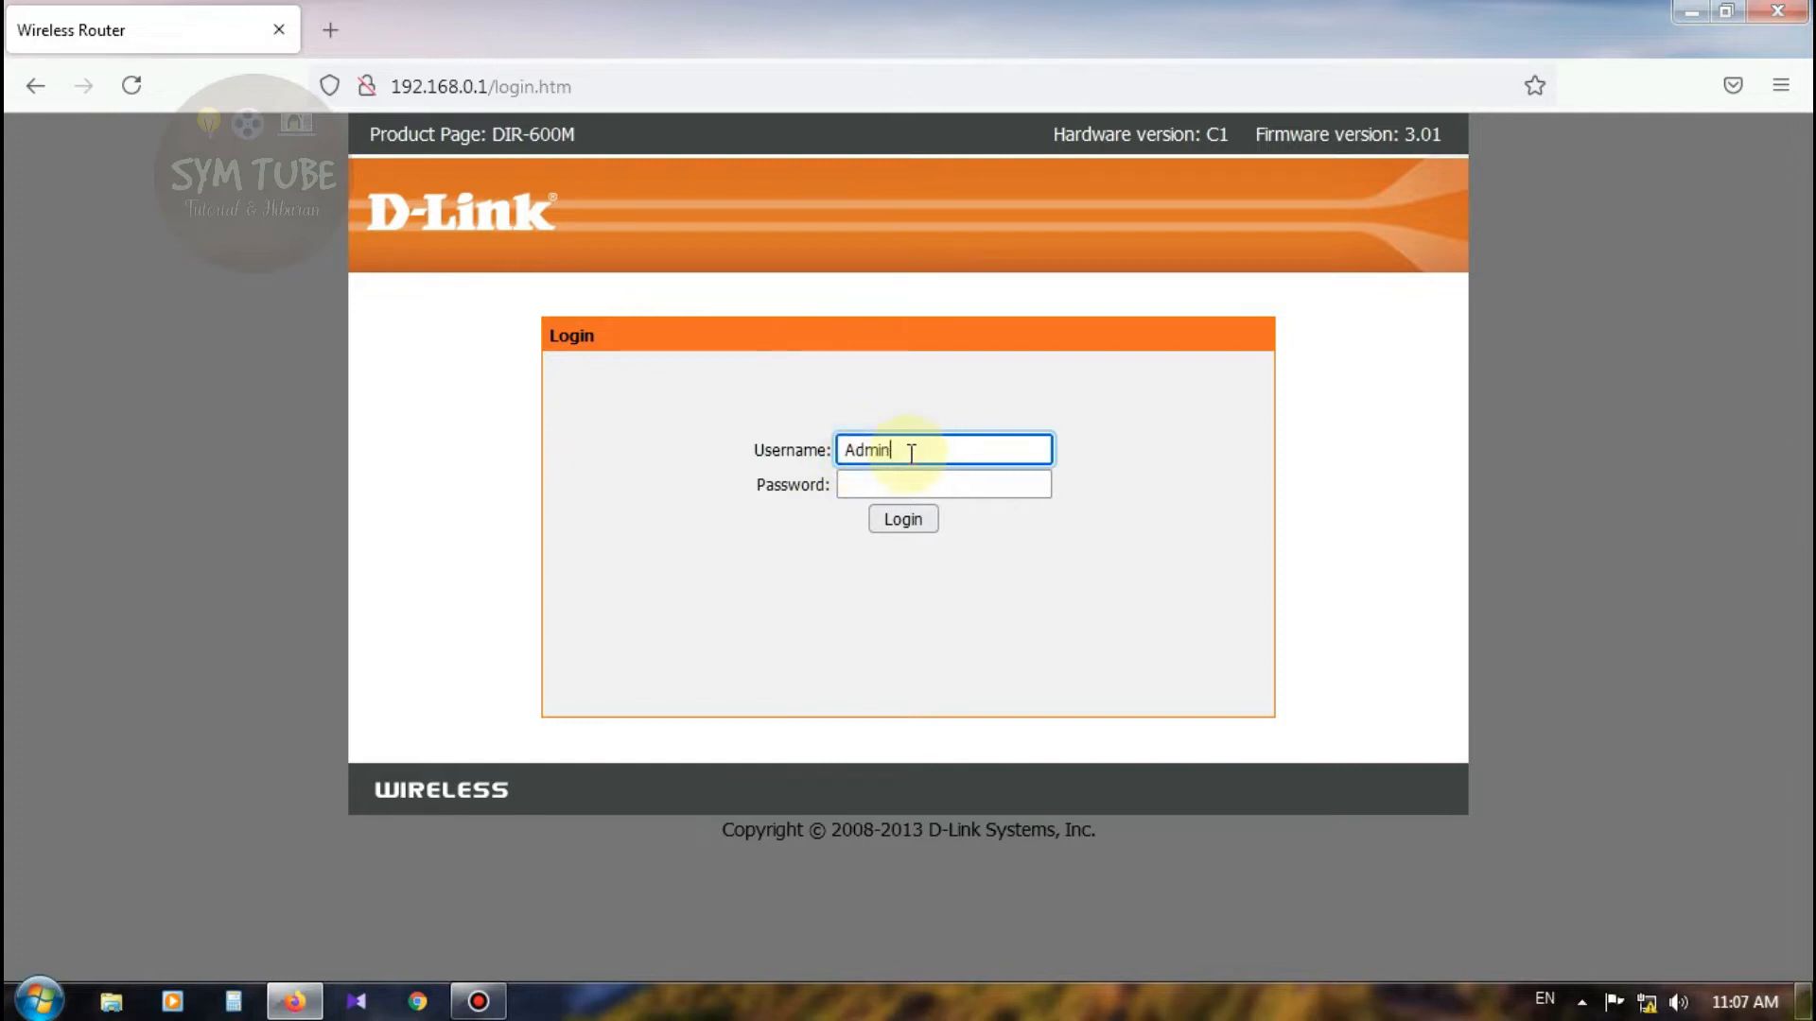
drag(960, 458, 729, 417)
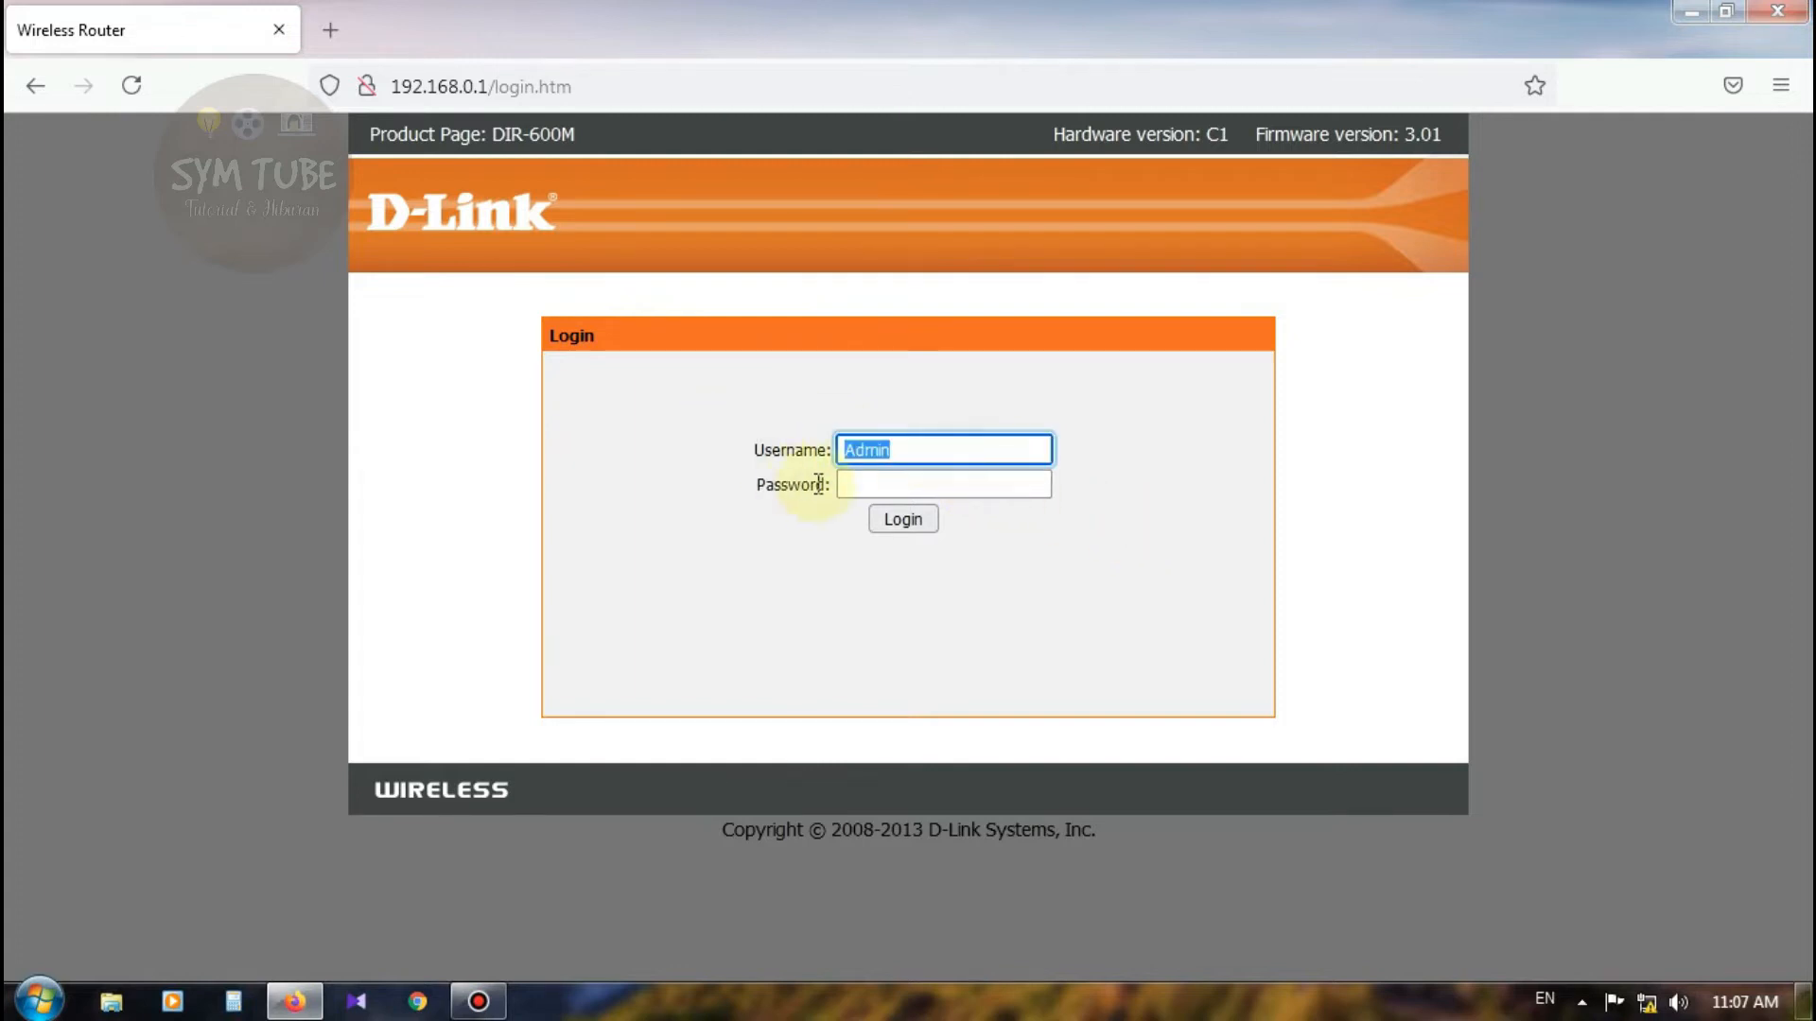
click(961, 486)
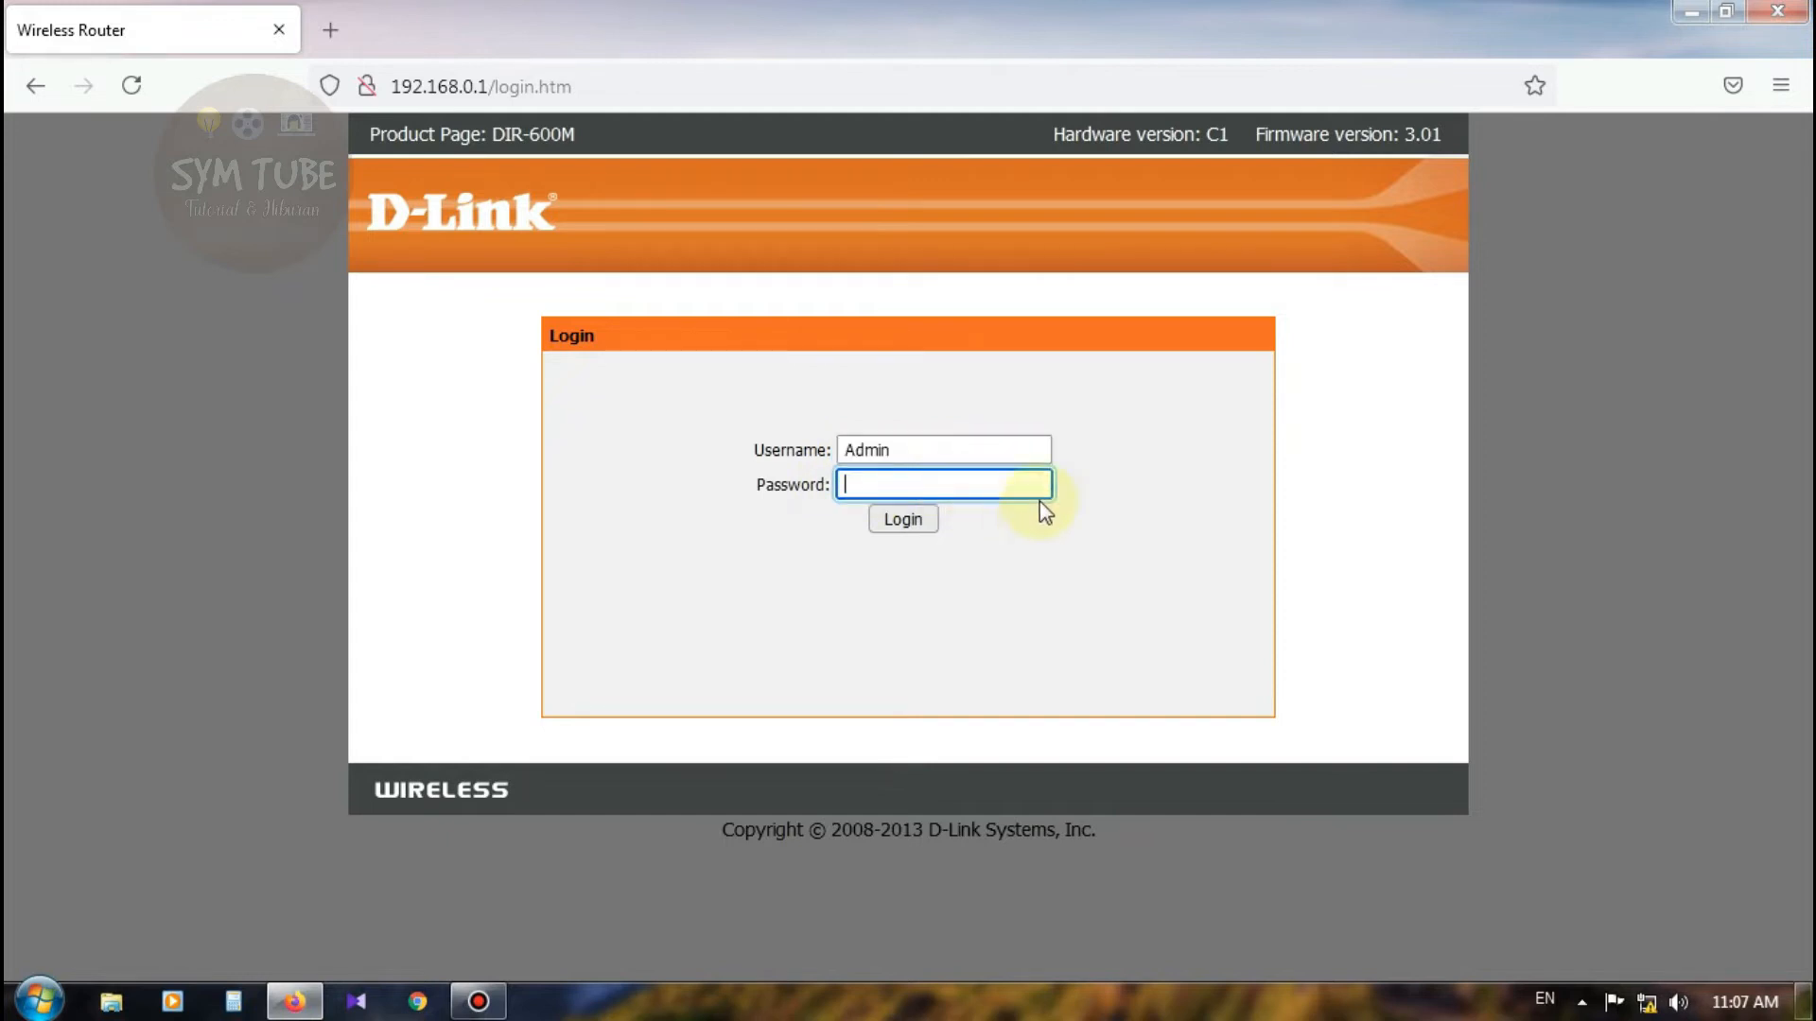
click(1080, 561)
click(920, 529)
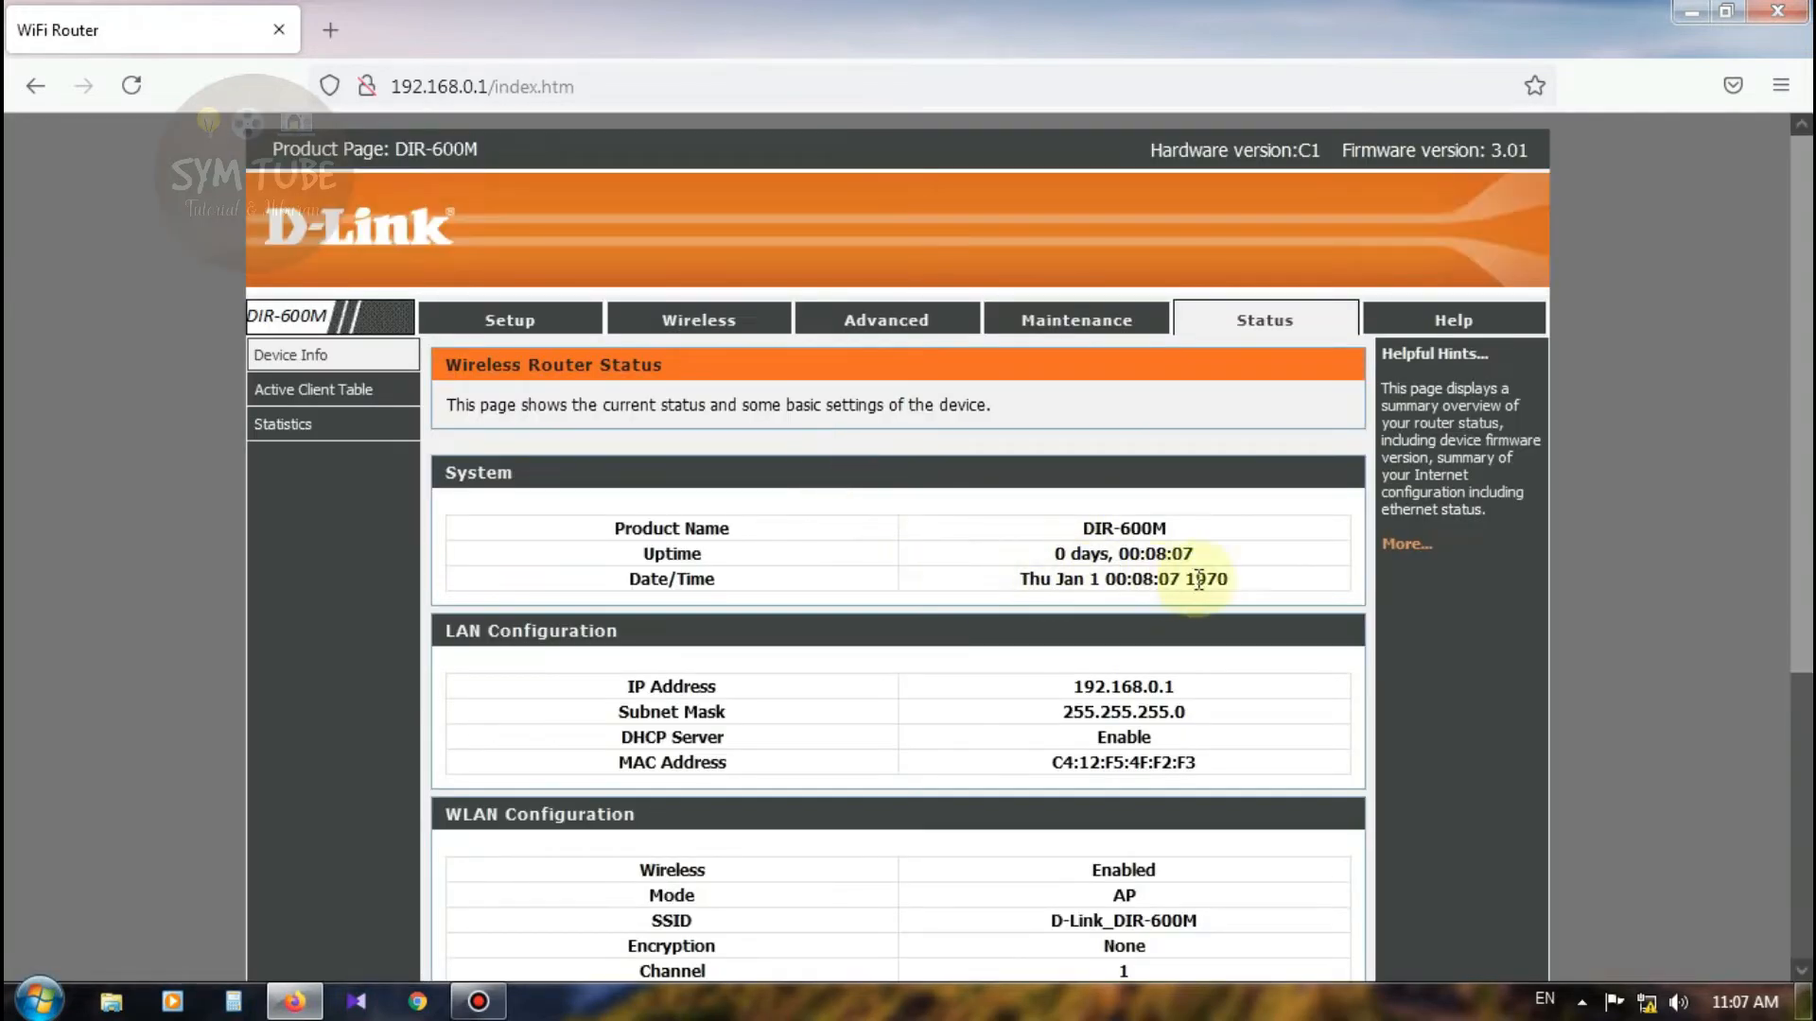
Step: Look through the Wireless, Advanced, Maintenance and Status tabs, then return to Setup's Easy Setup
click(530, 326)
click(701, 333)
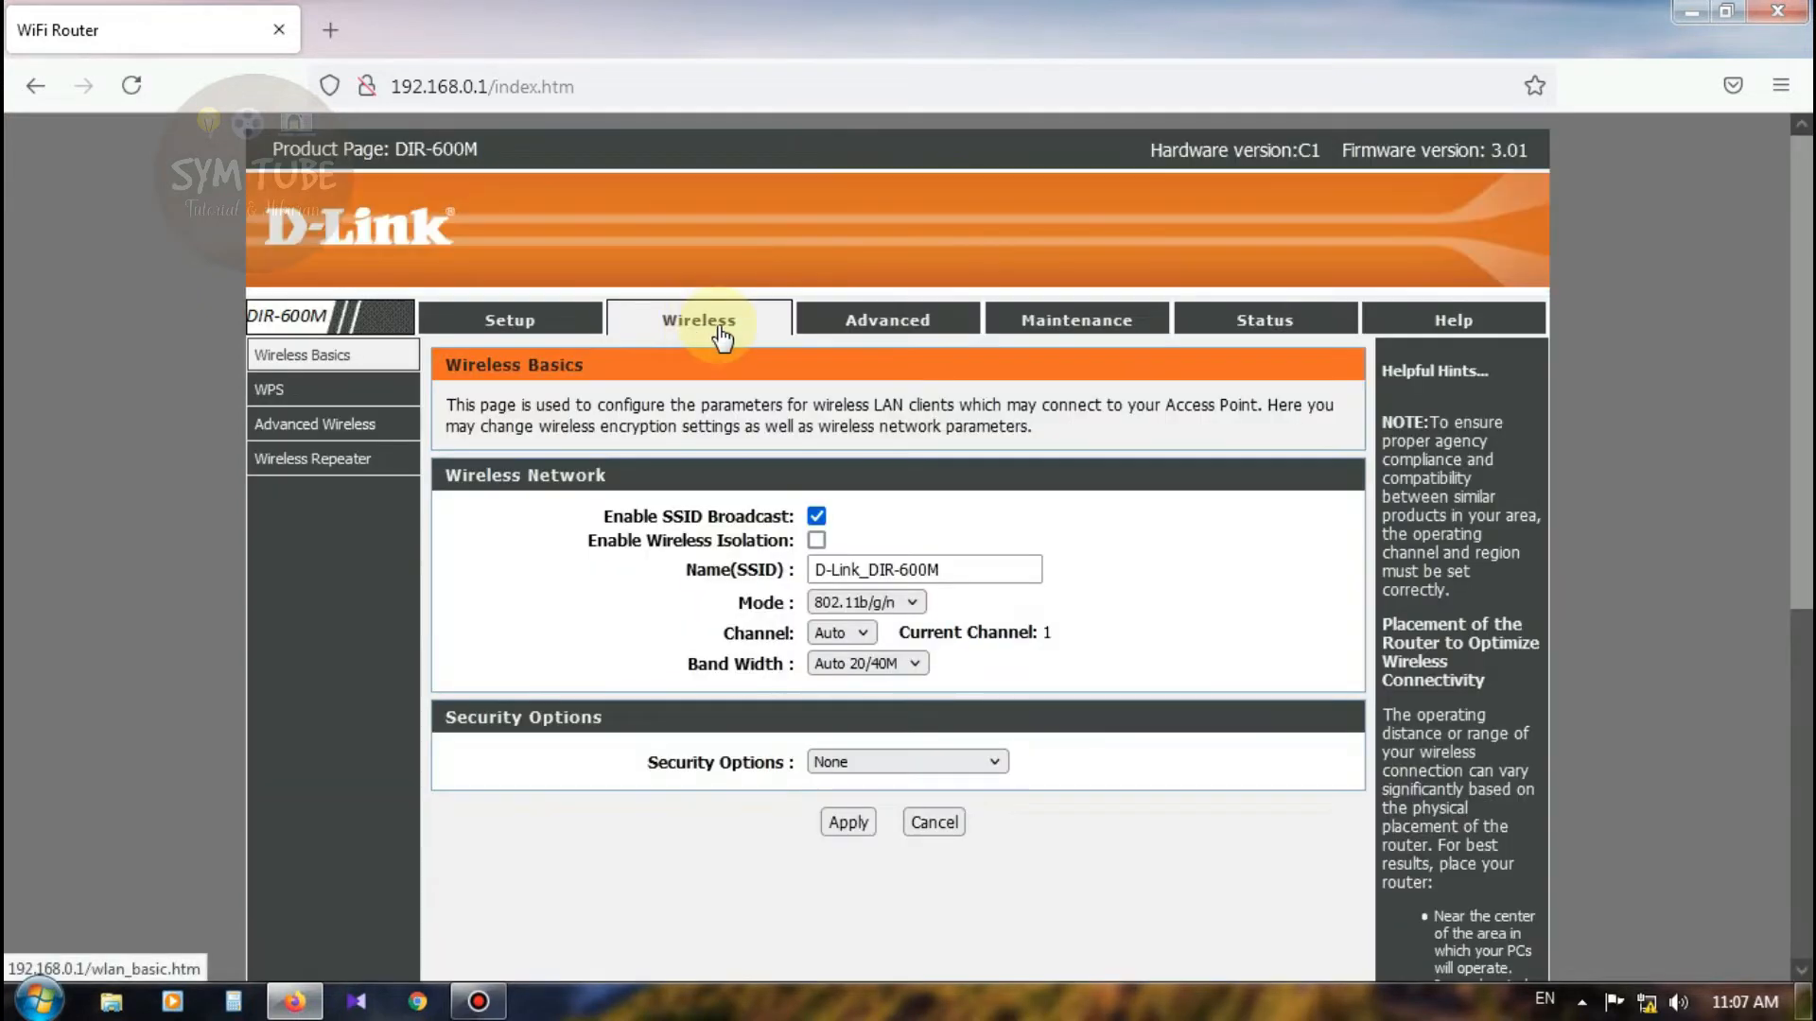
click(887, 324)
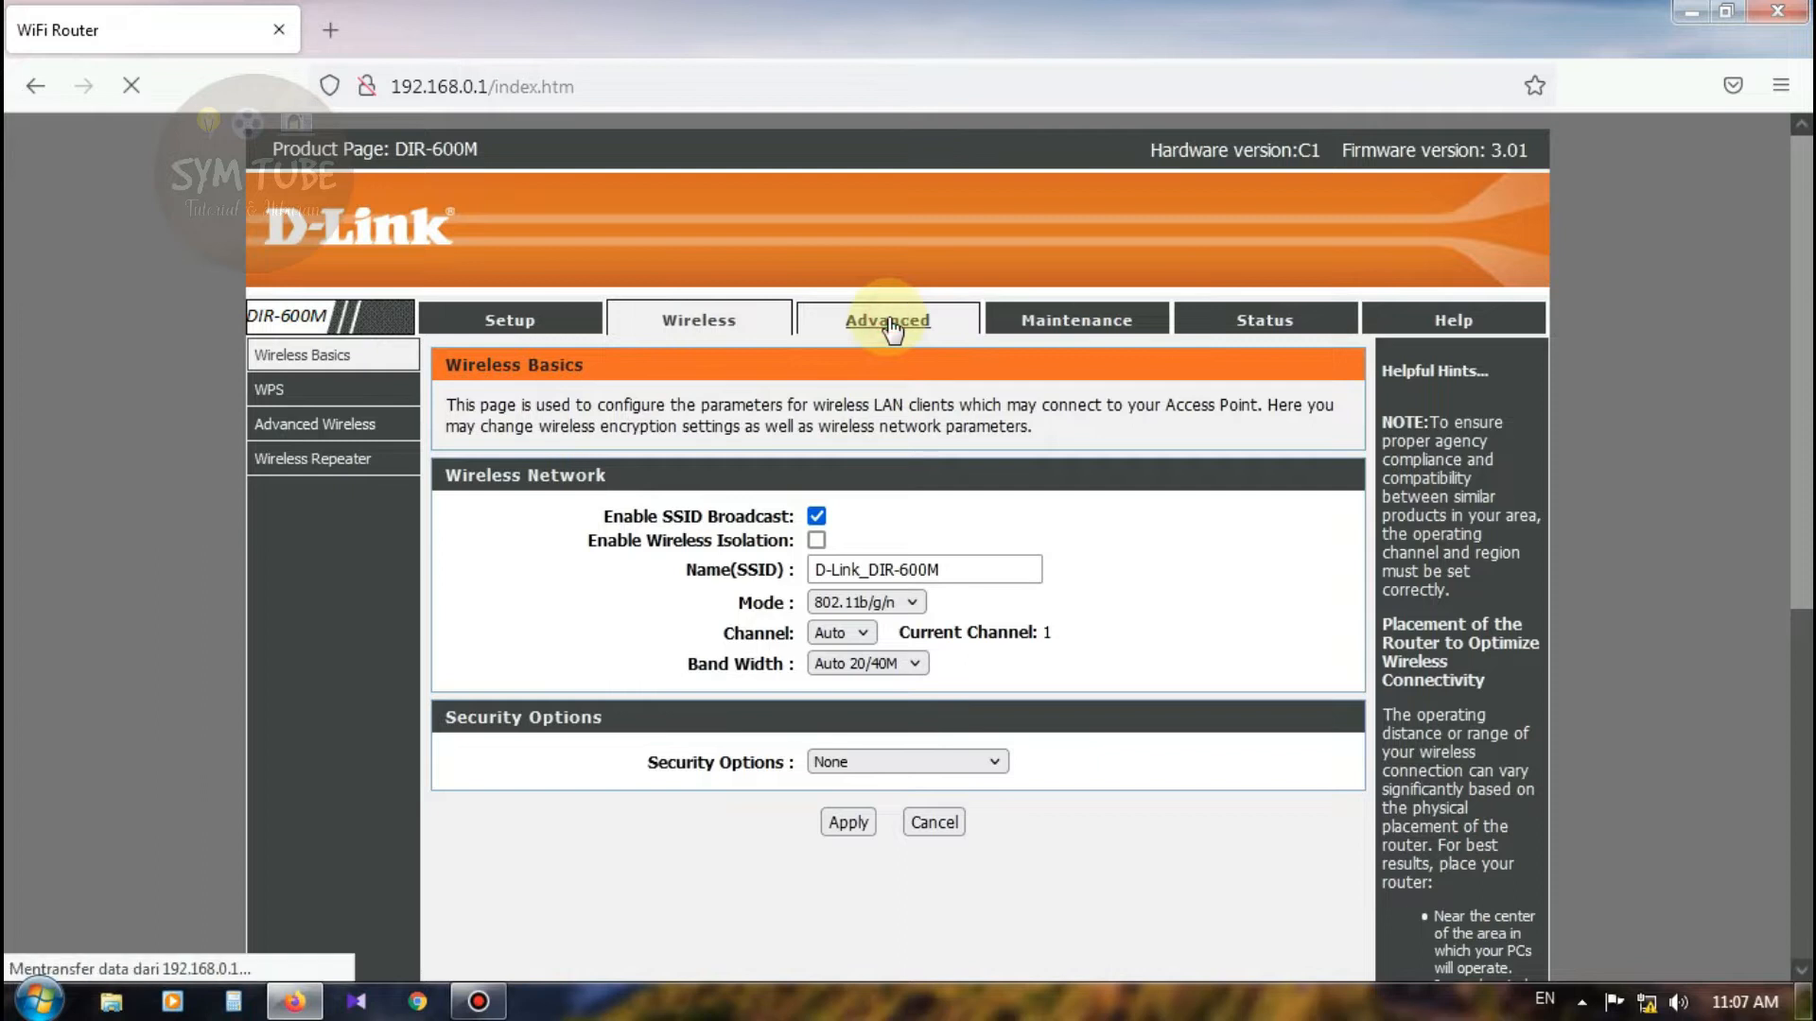
click(1035, 325)
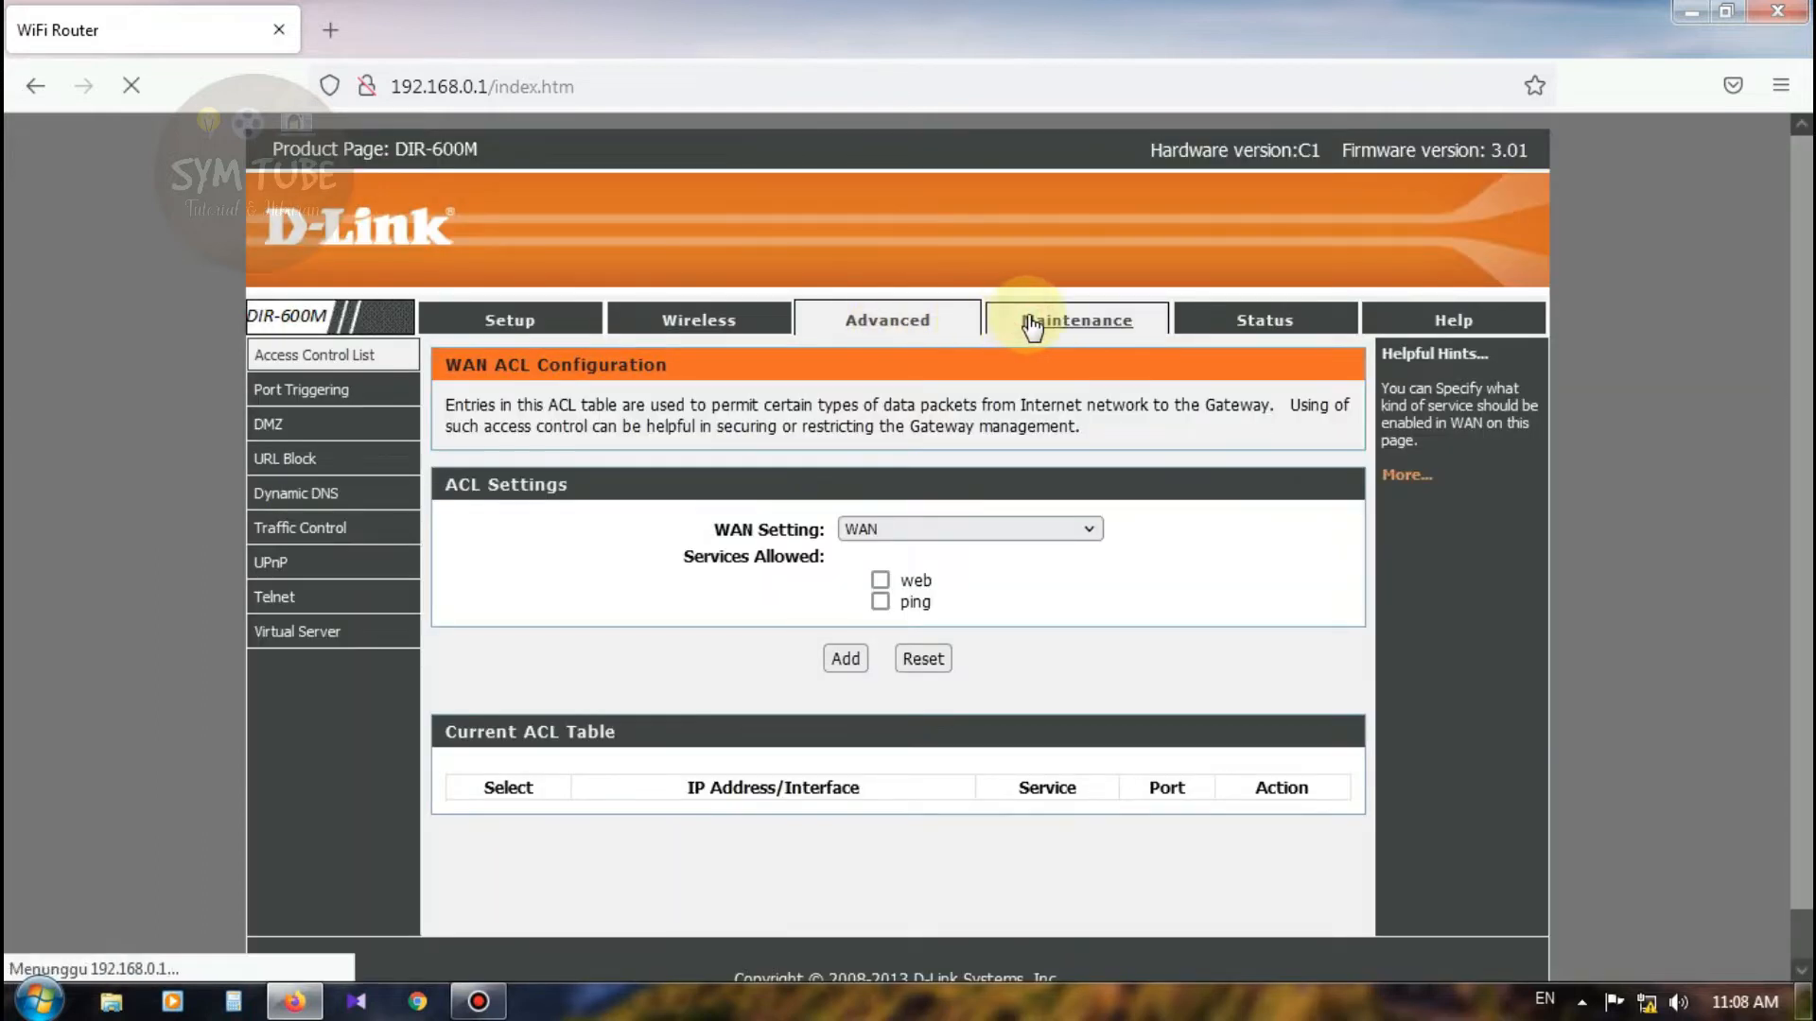
click(1226, 324)
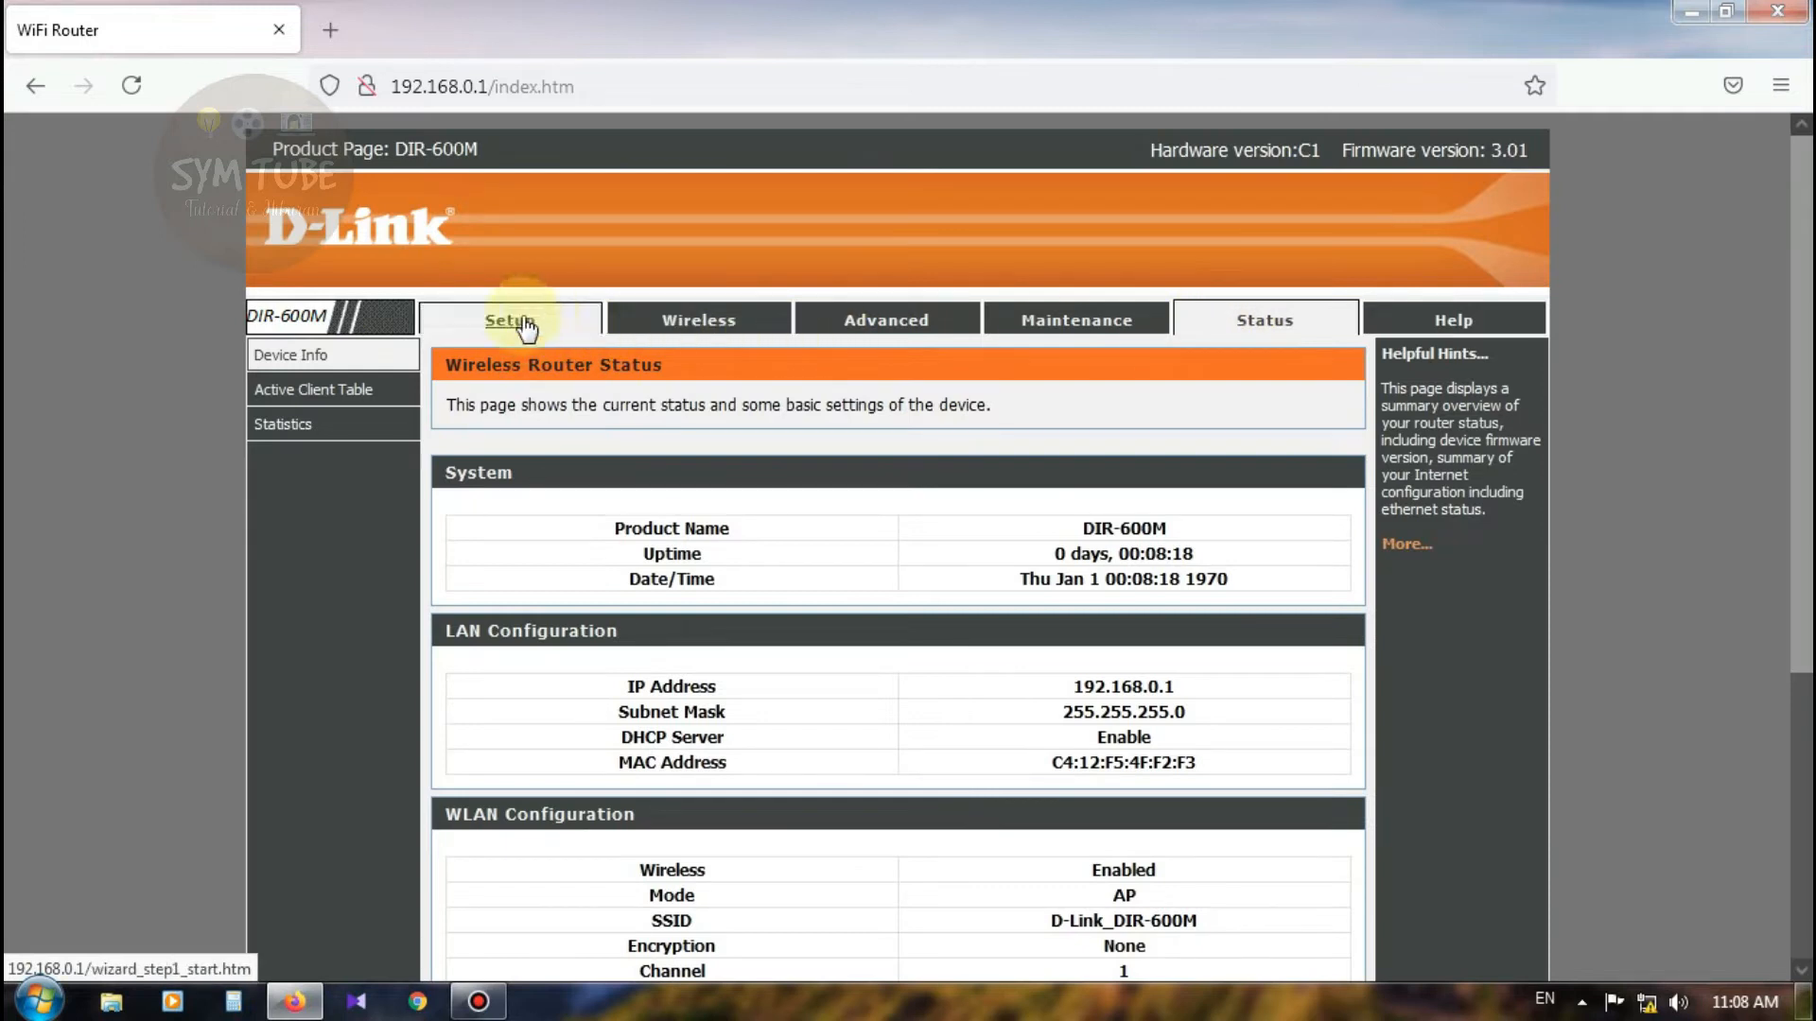
click(521, 327)
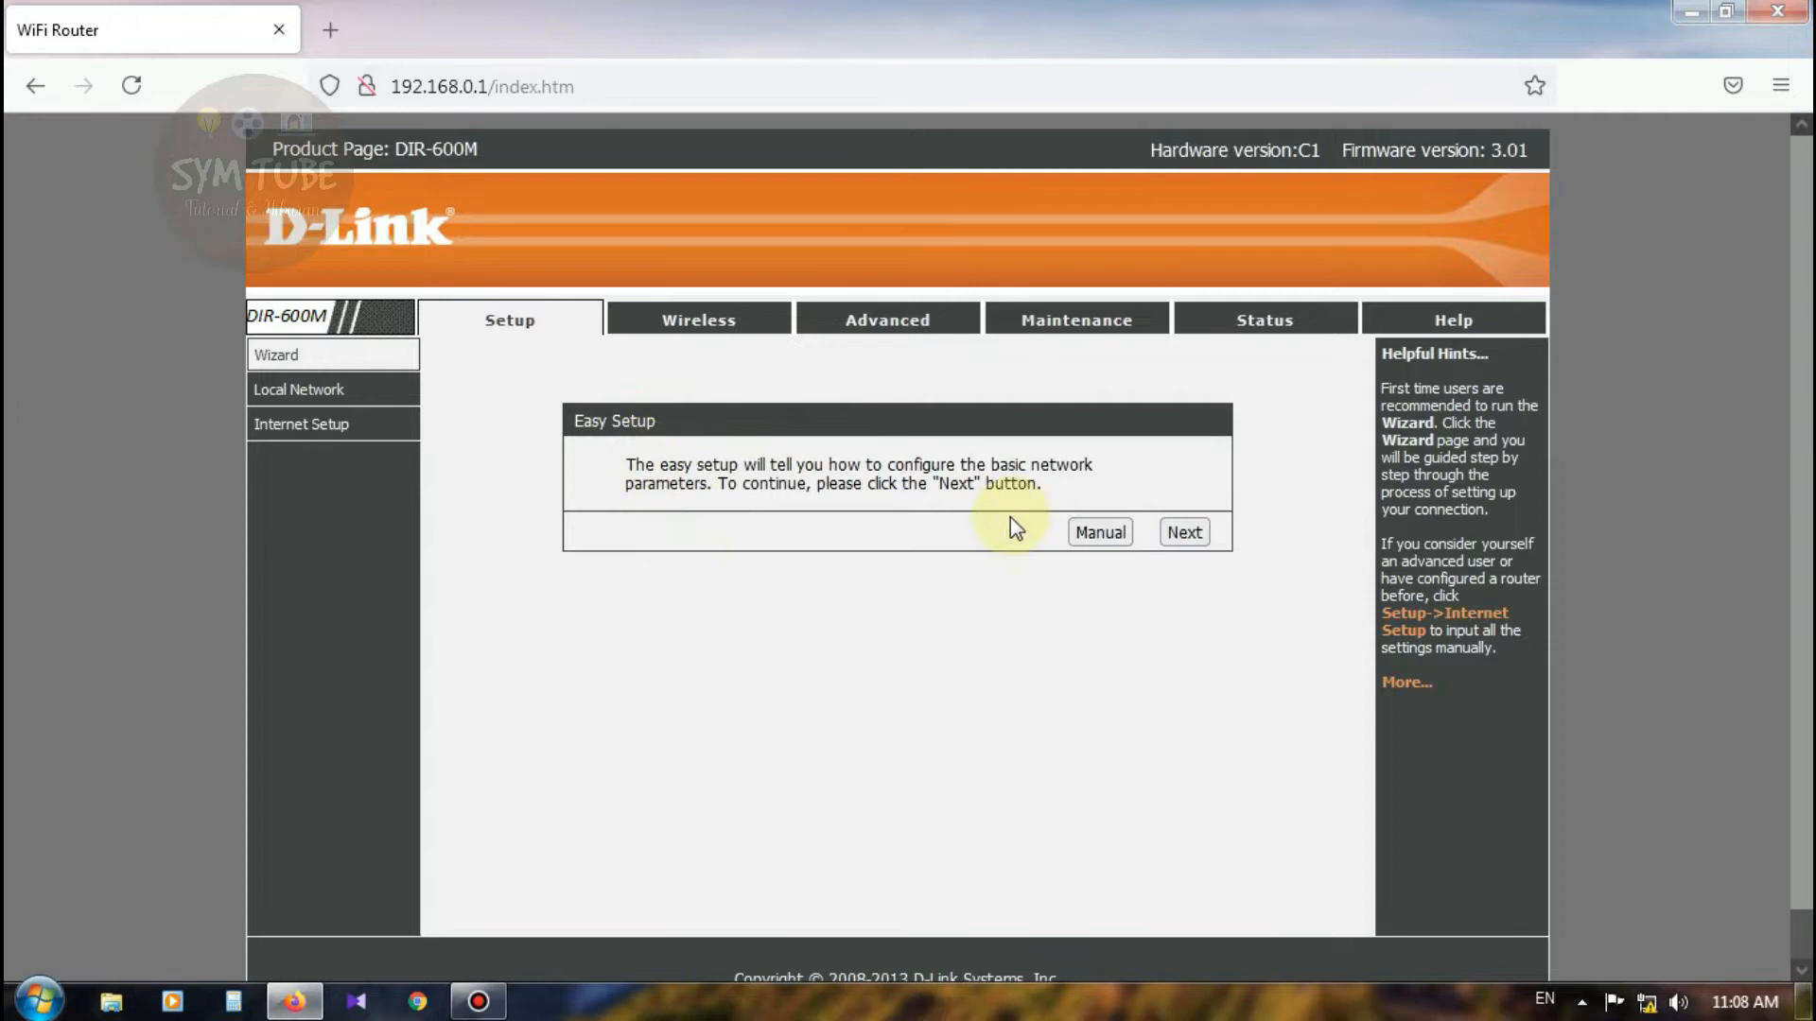
Step: Change the LAN IP address from 192.168.0.1 to 188.188.188.1 and apply it
click(321, 405)
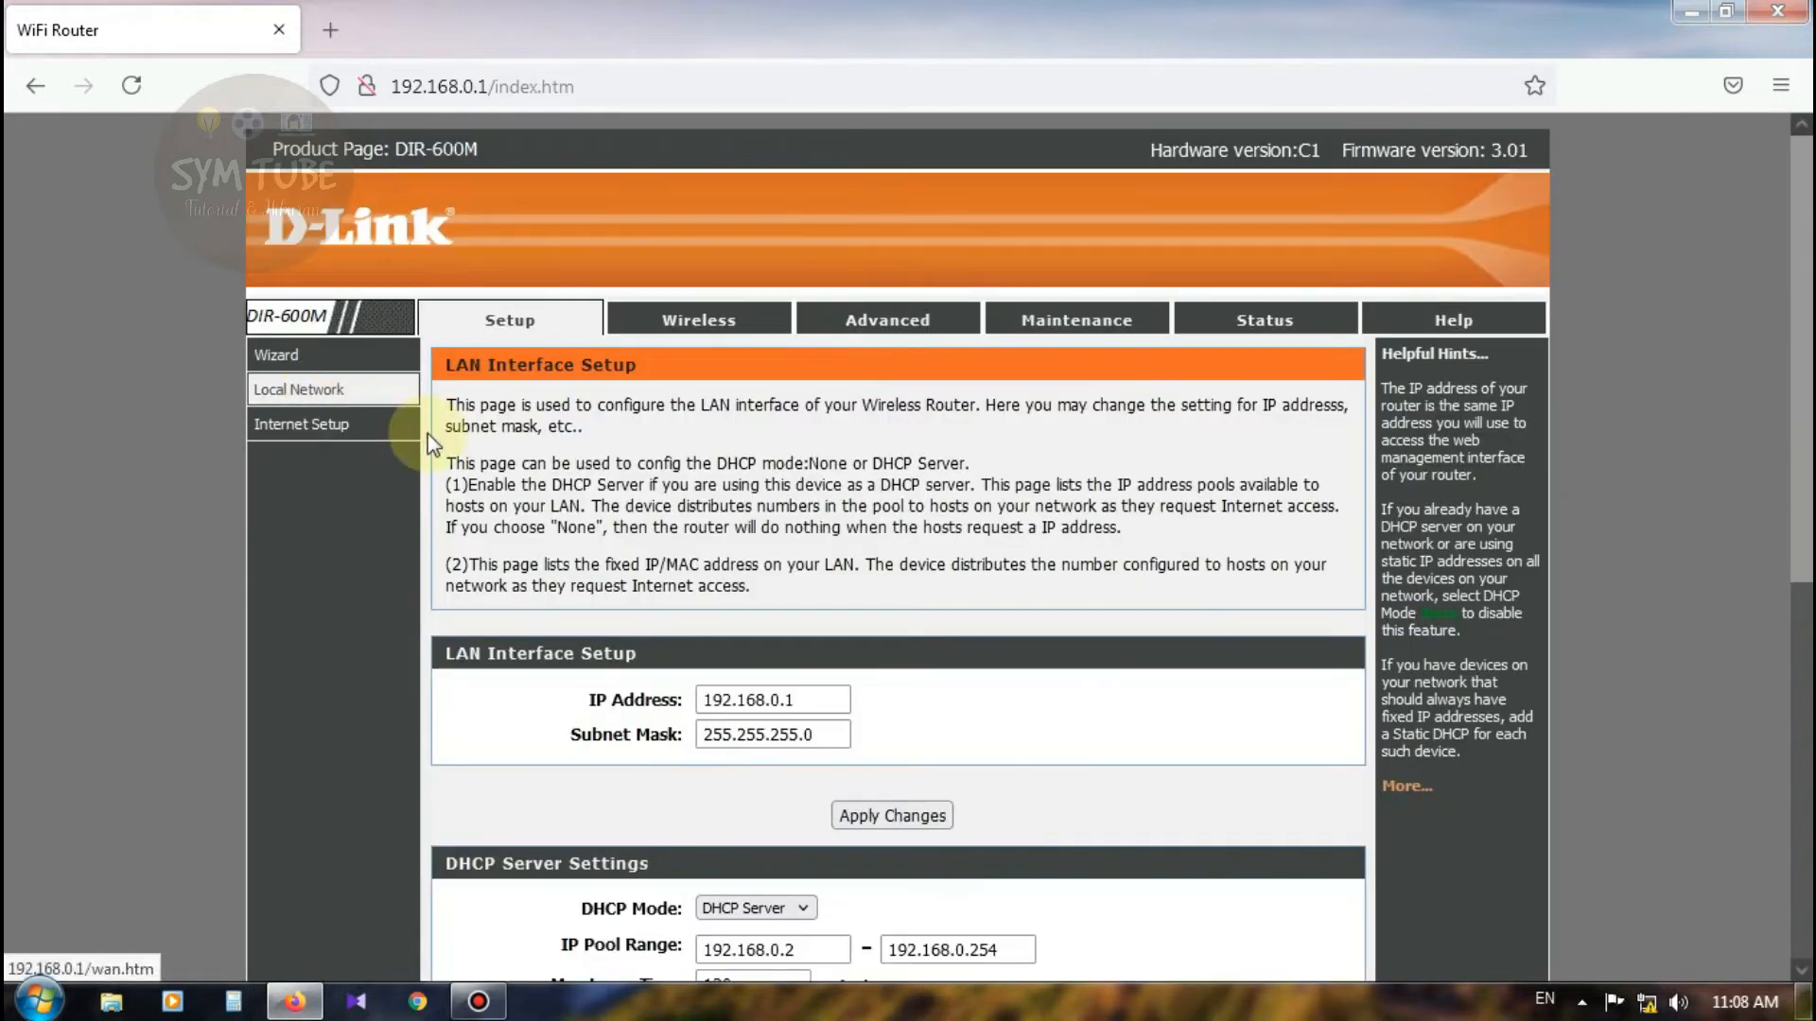
scroll(757, 521, down, 3)
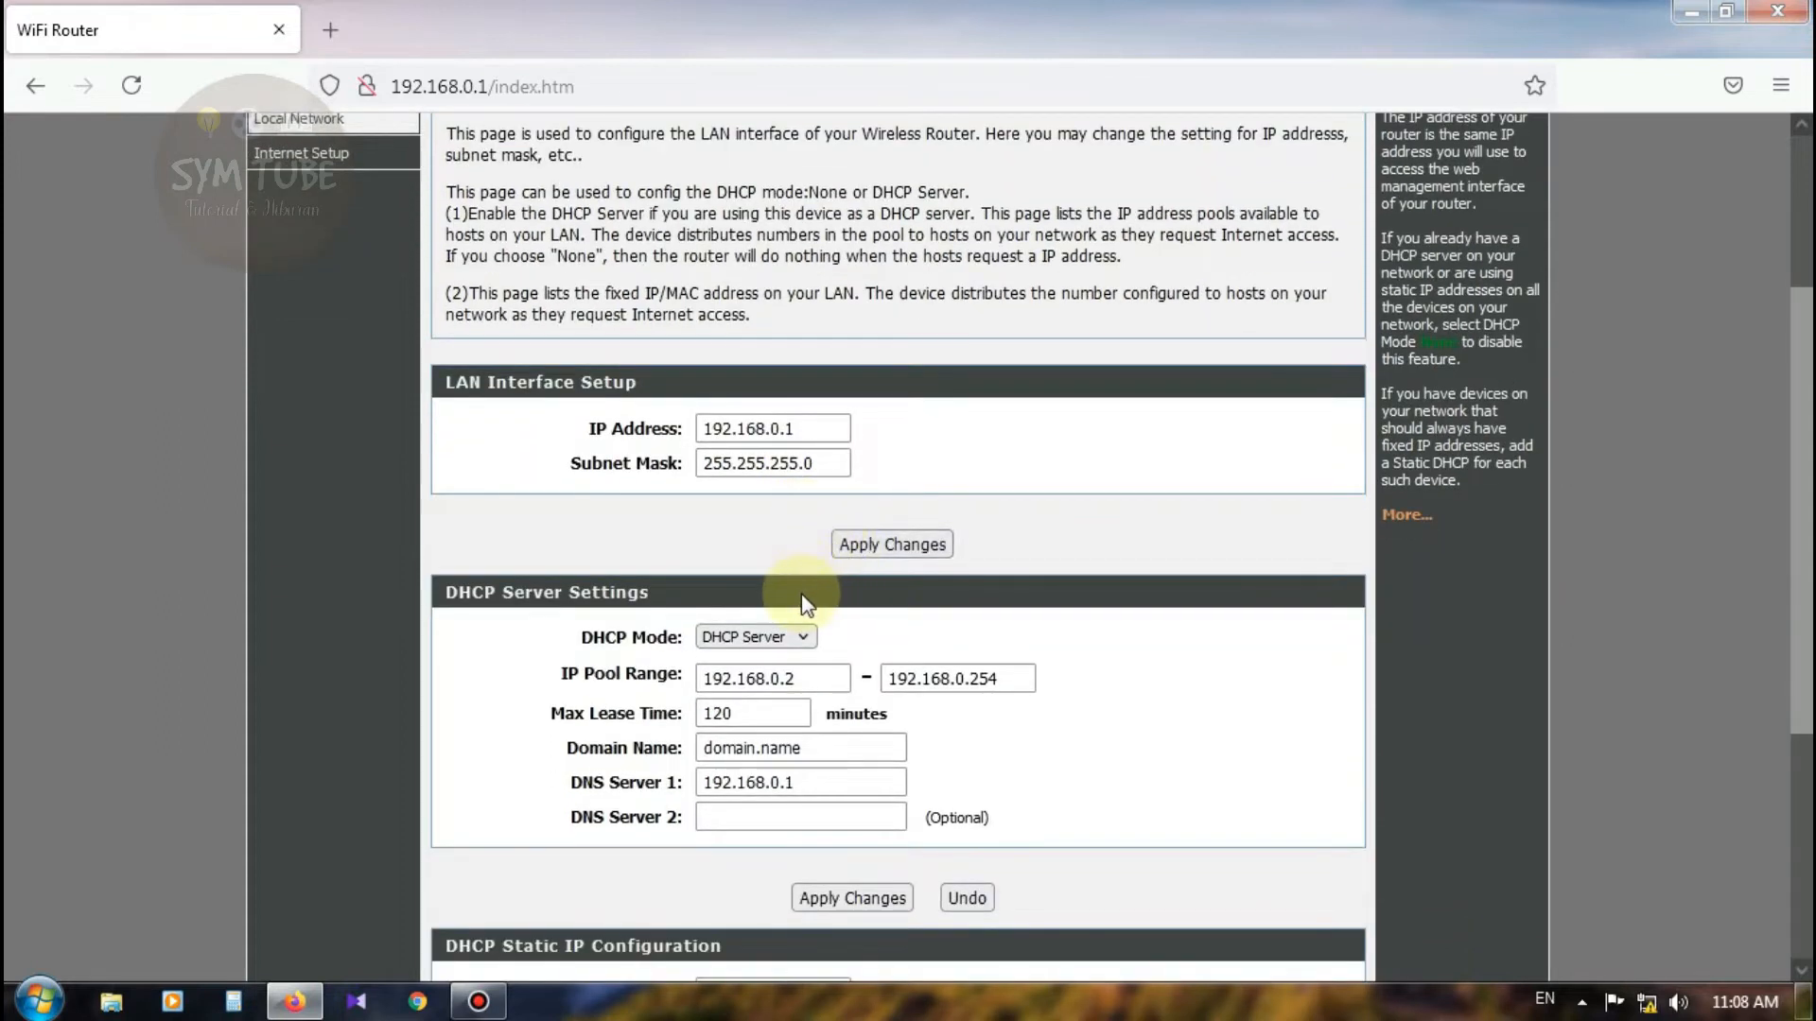
scroll(754, 592, up, 2)
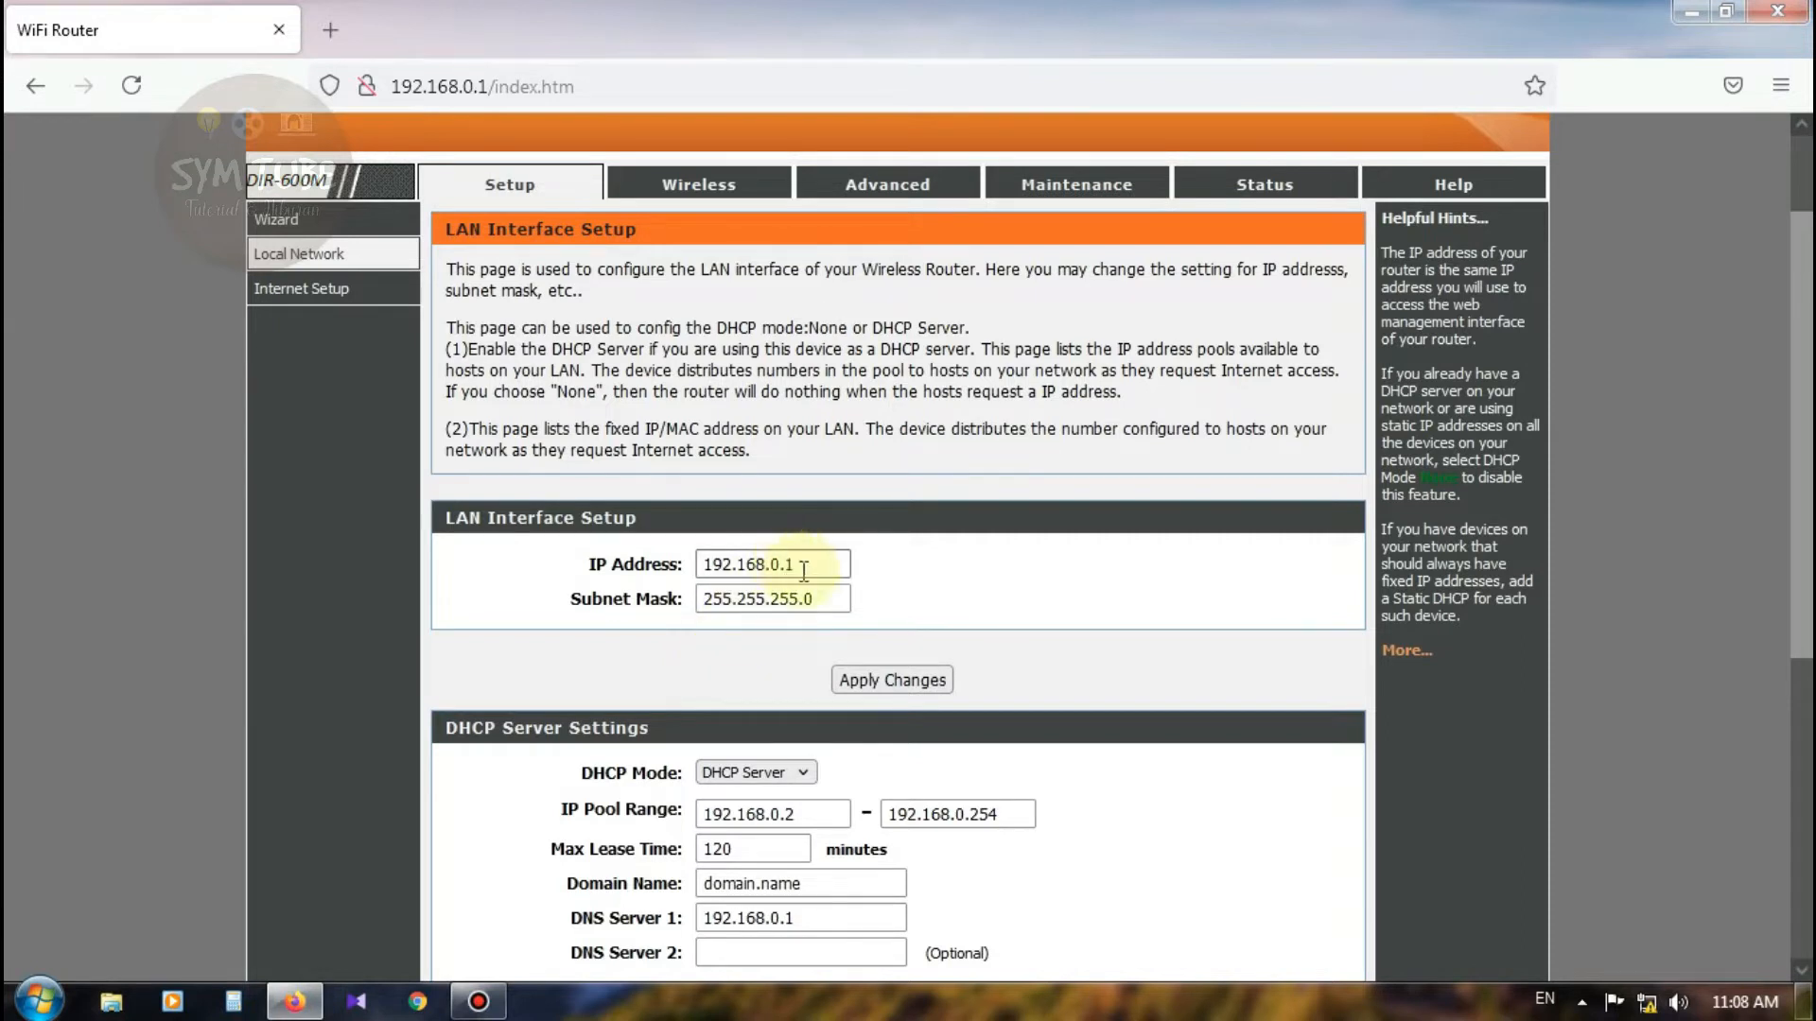
drag(803, 571, 736, 565)
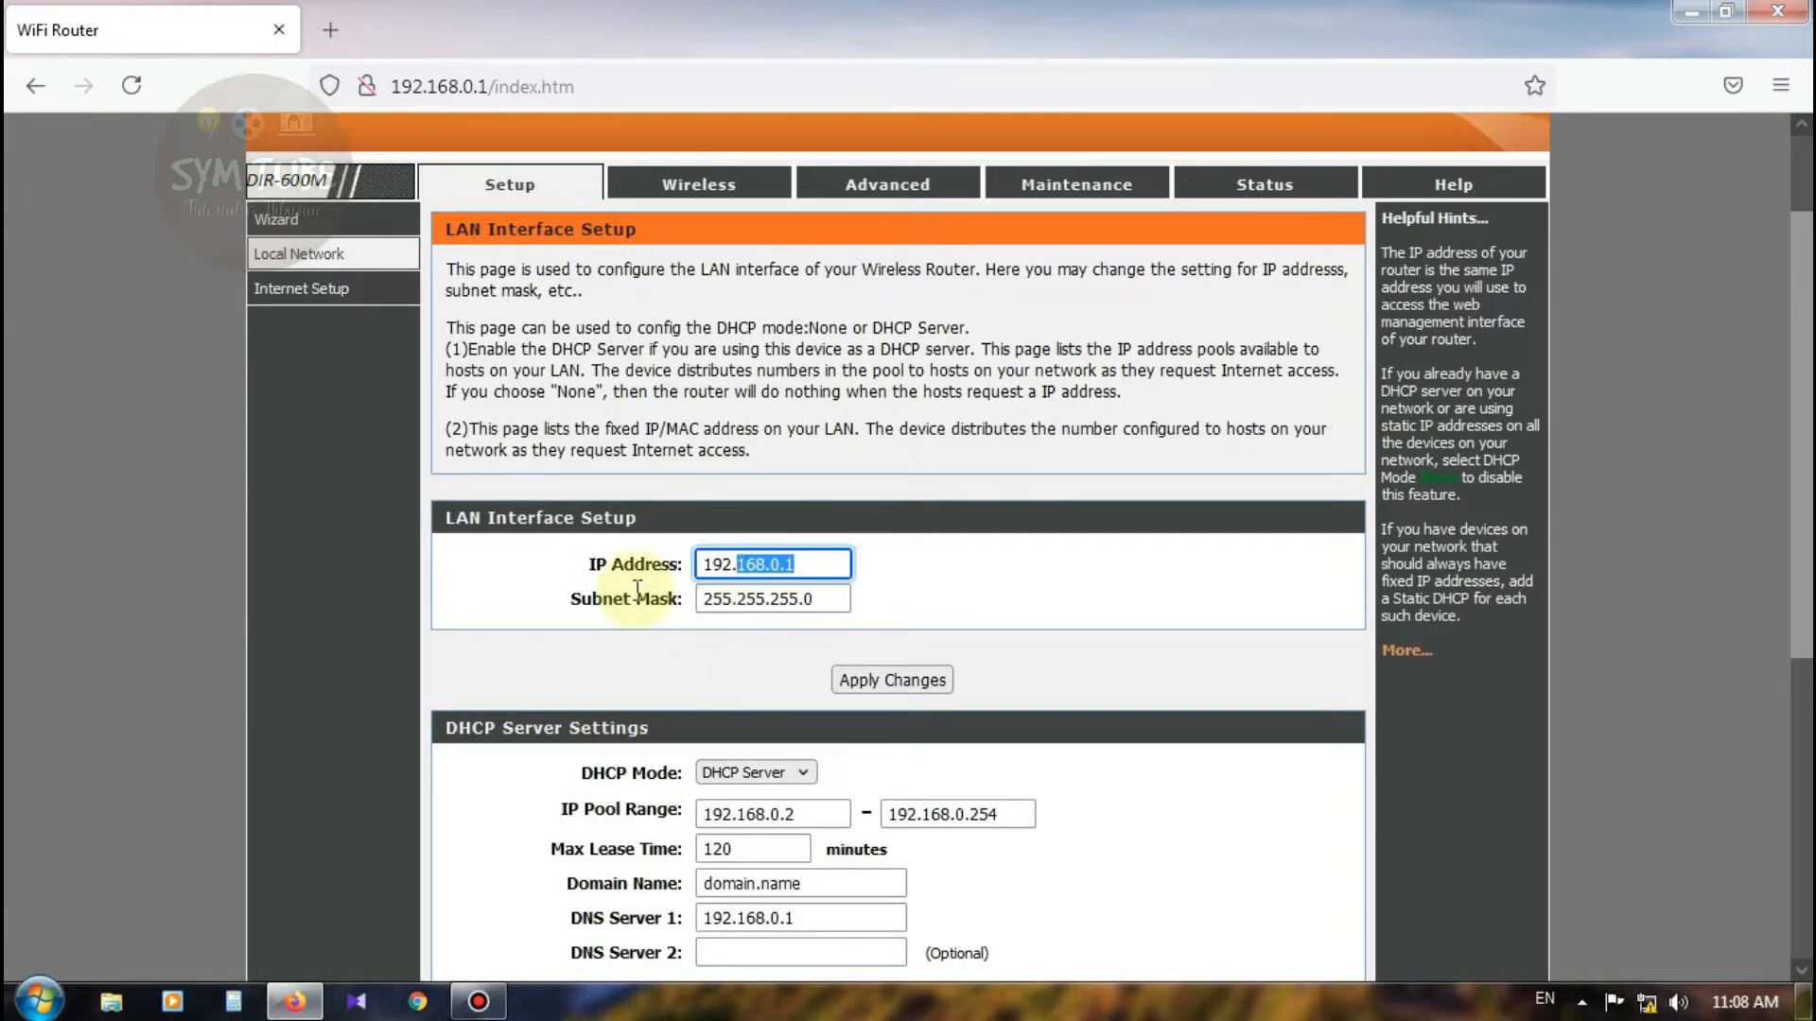
click(822, 564)
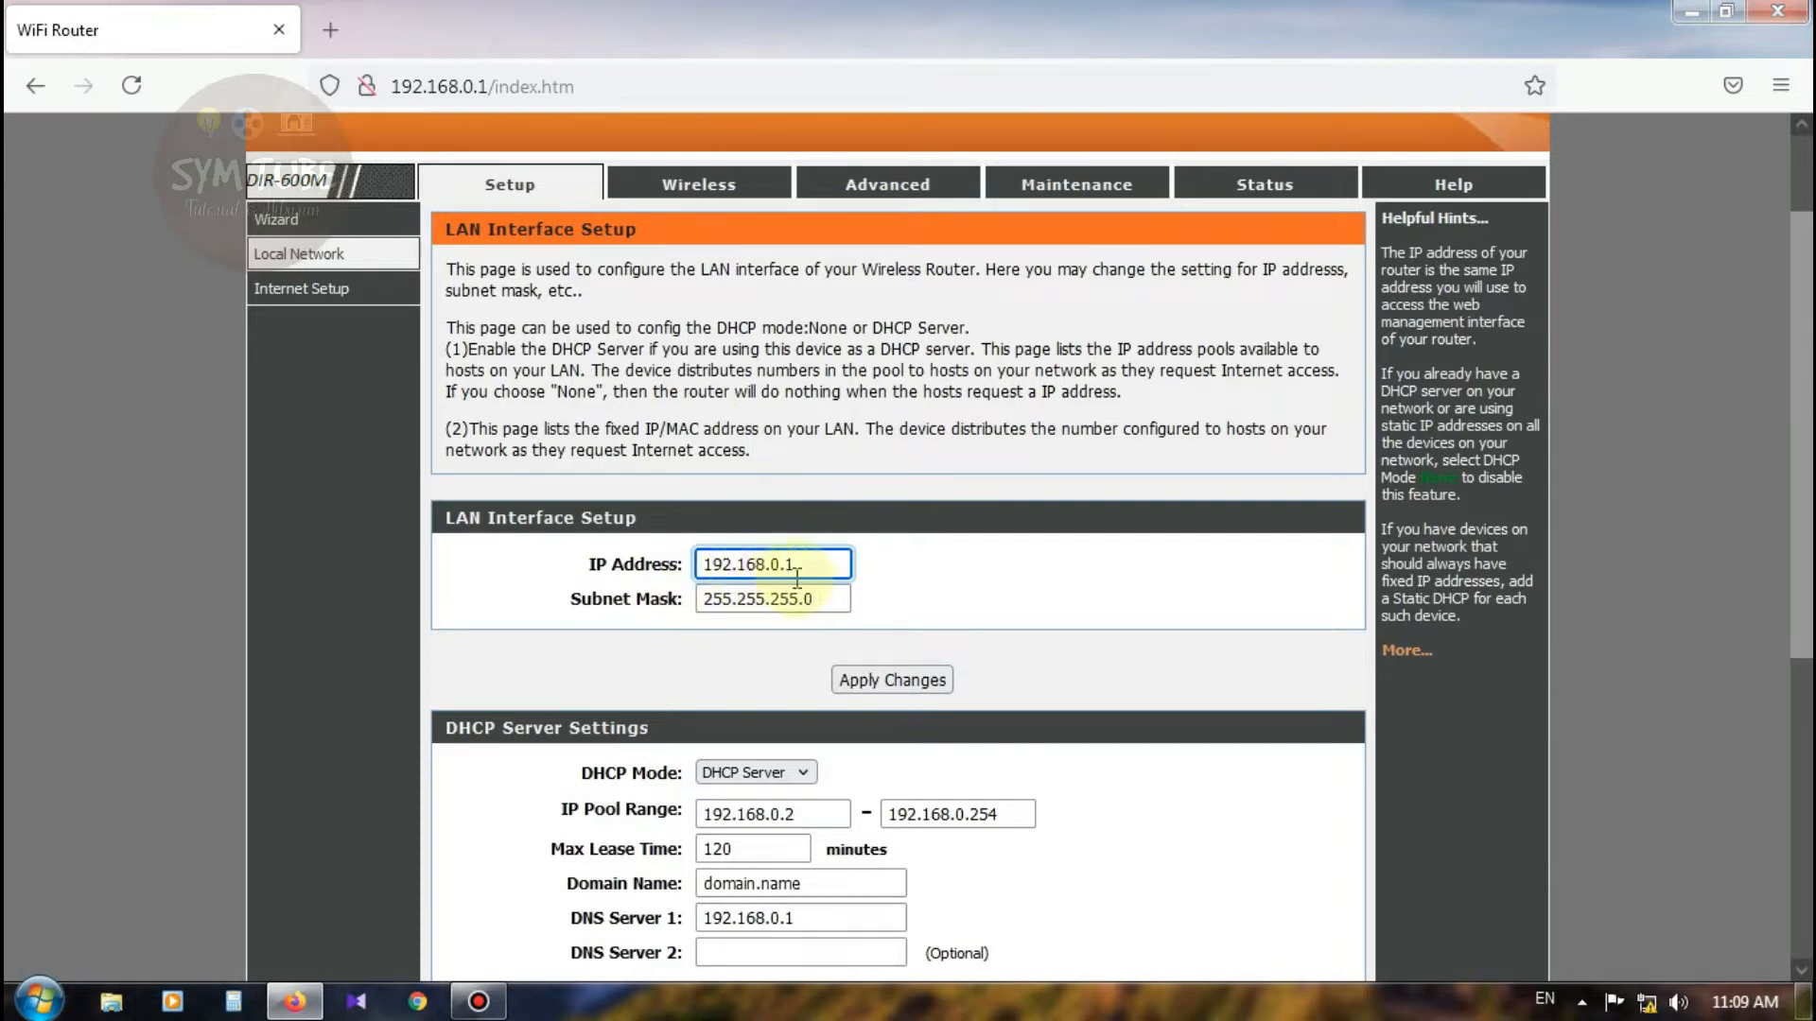
drag(800, 566, 705, 564)
key(BackSpace)
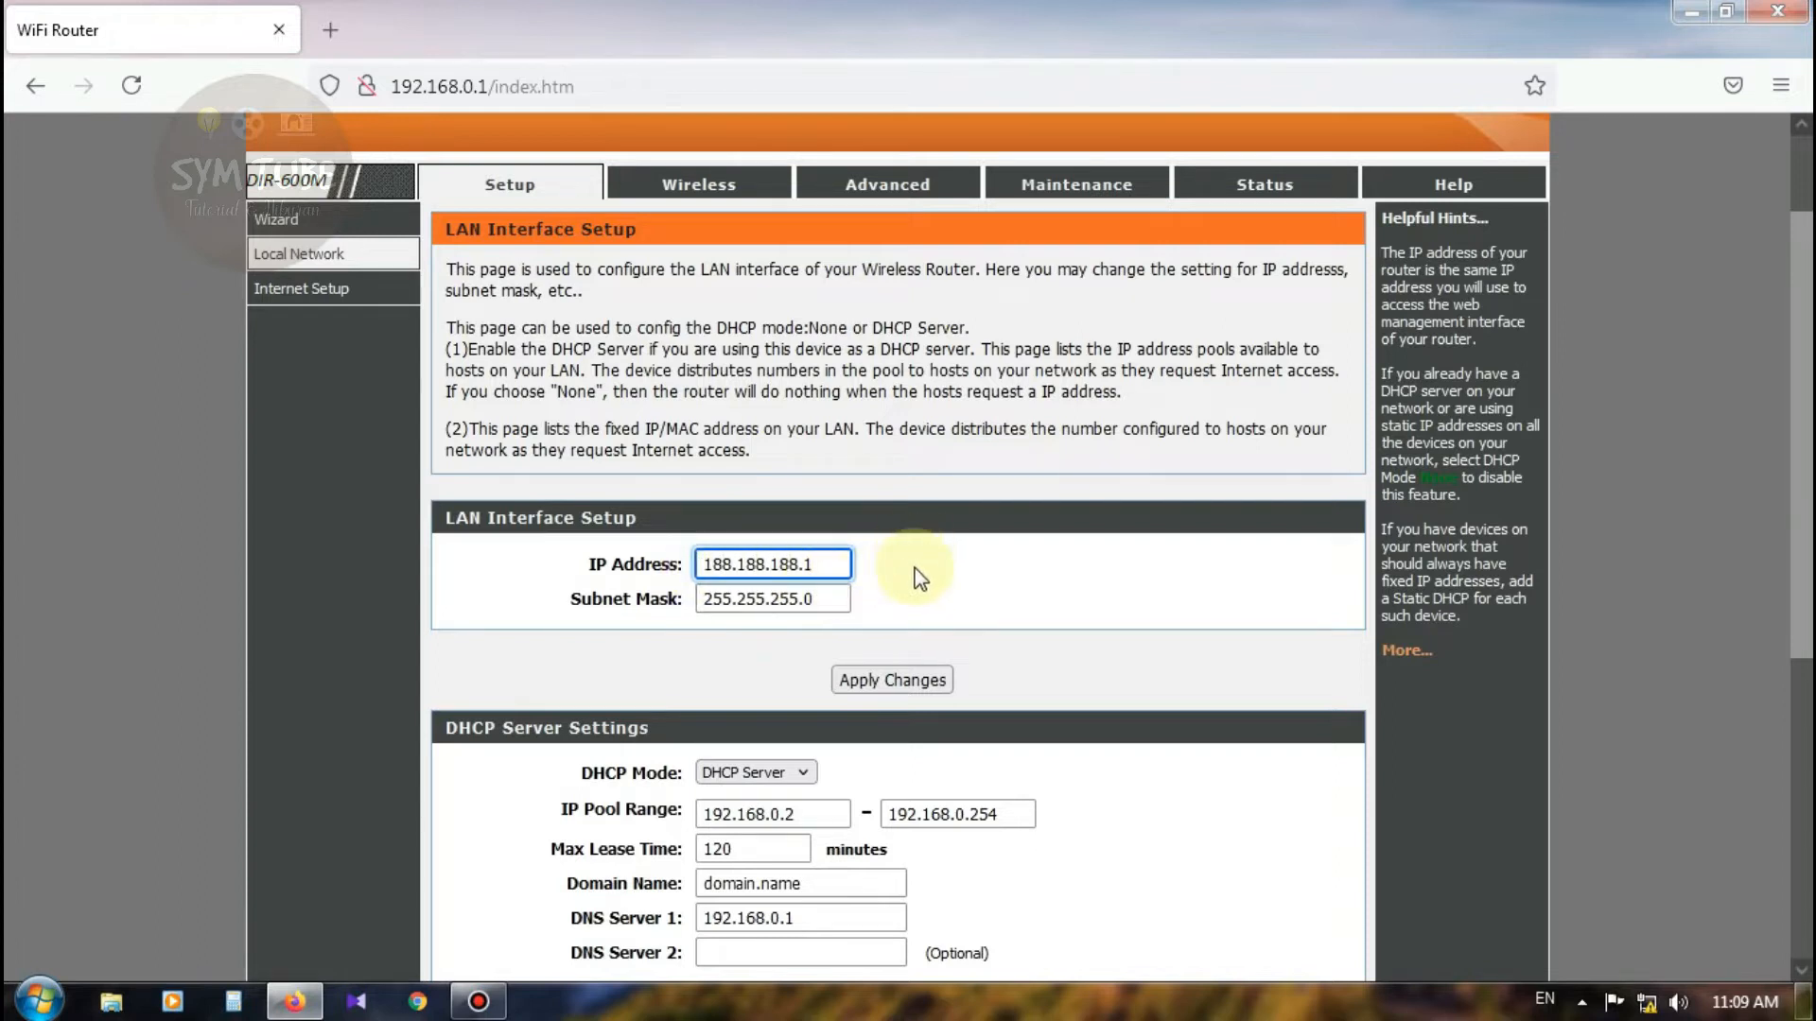
scroll(957, 575, down, 2)
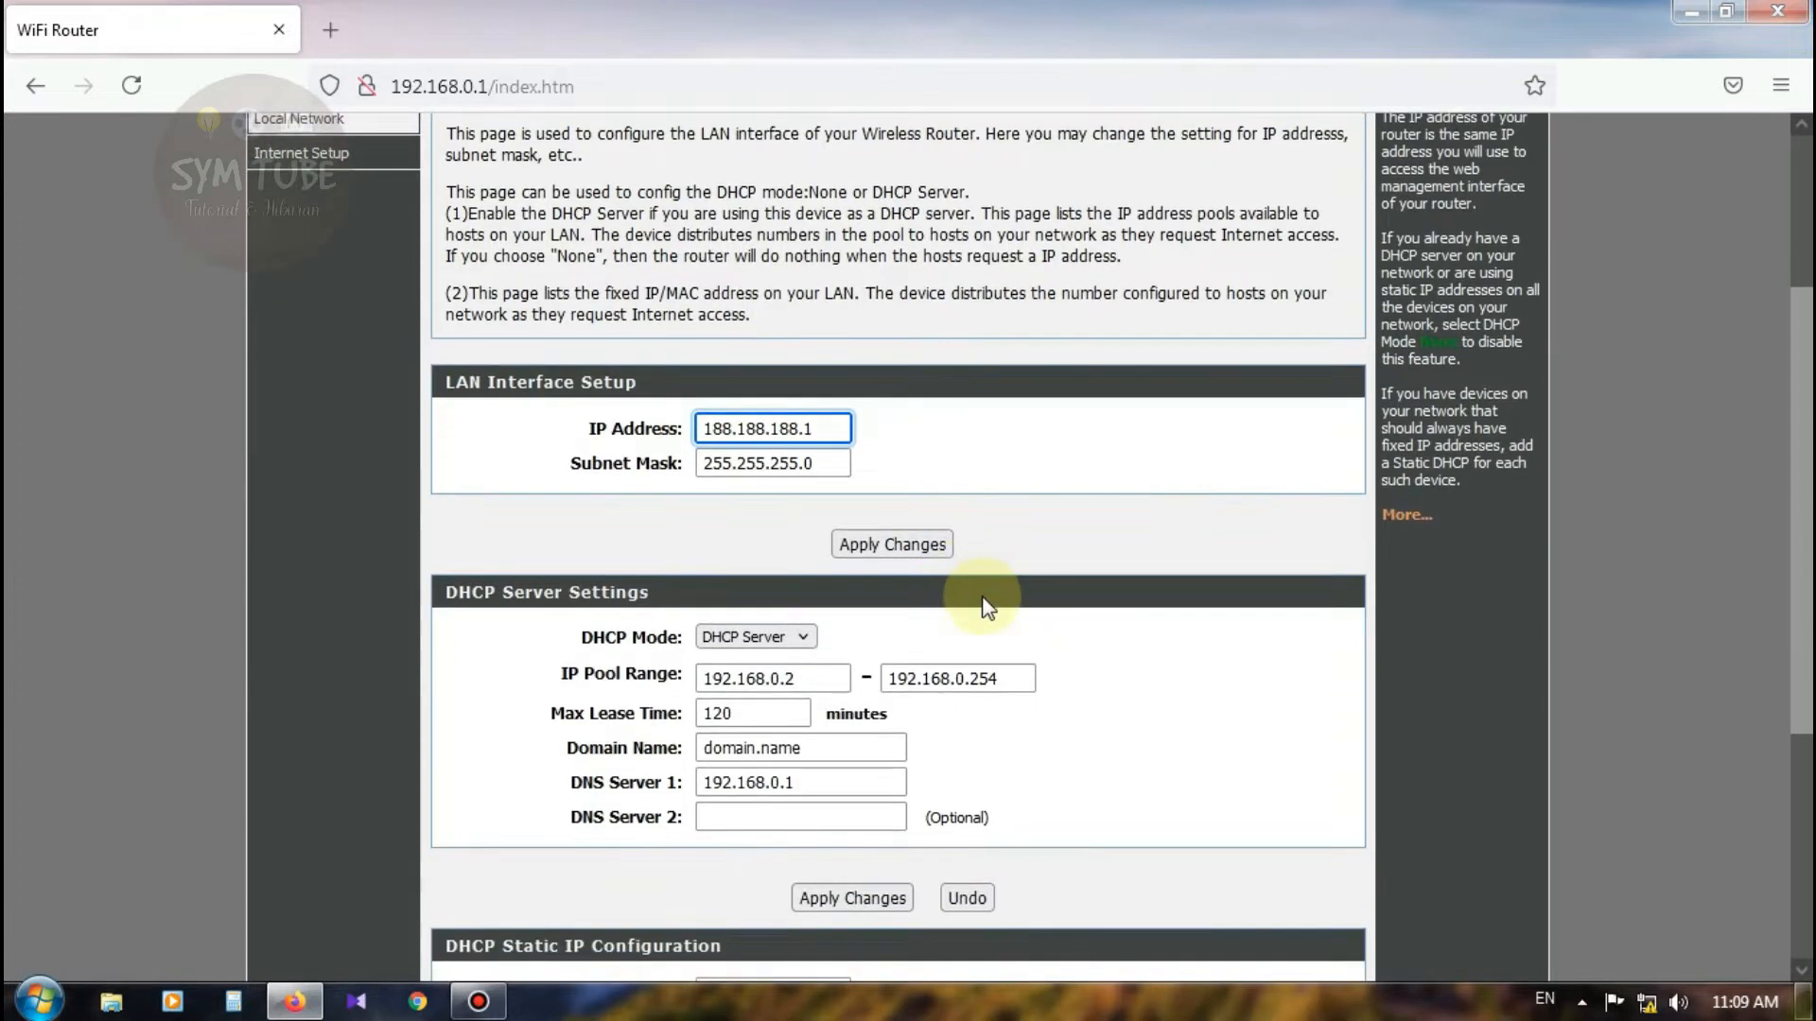
click(893, 545)
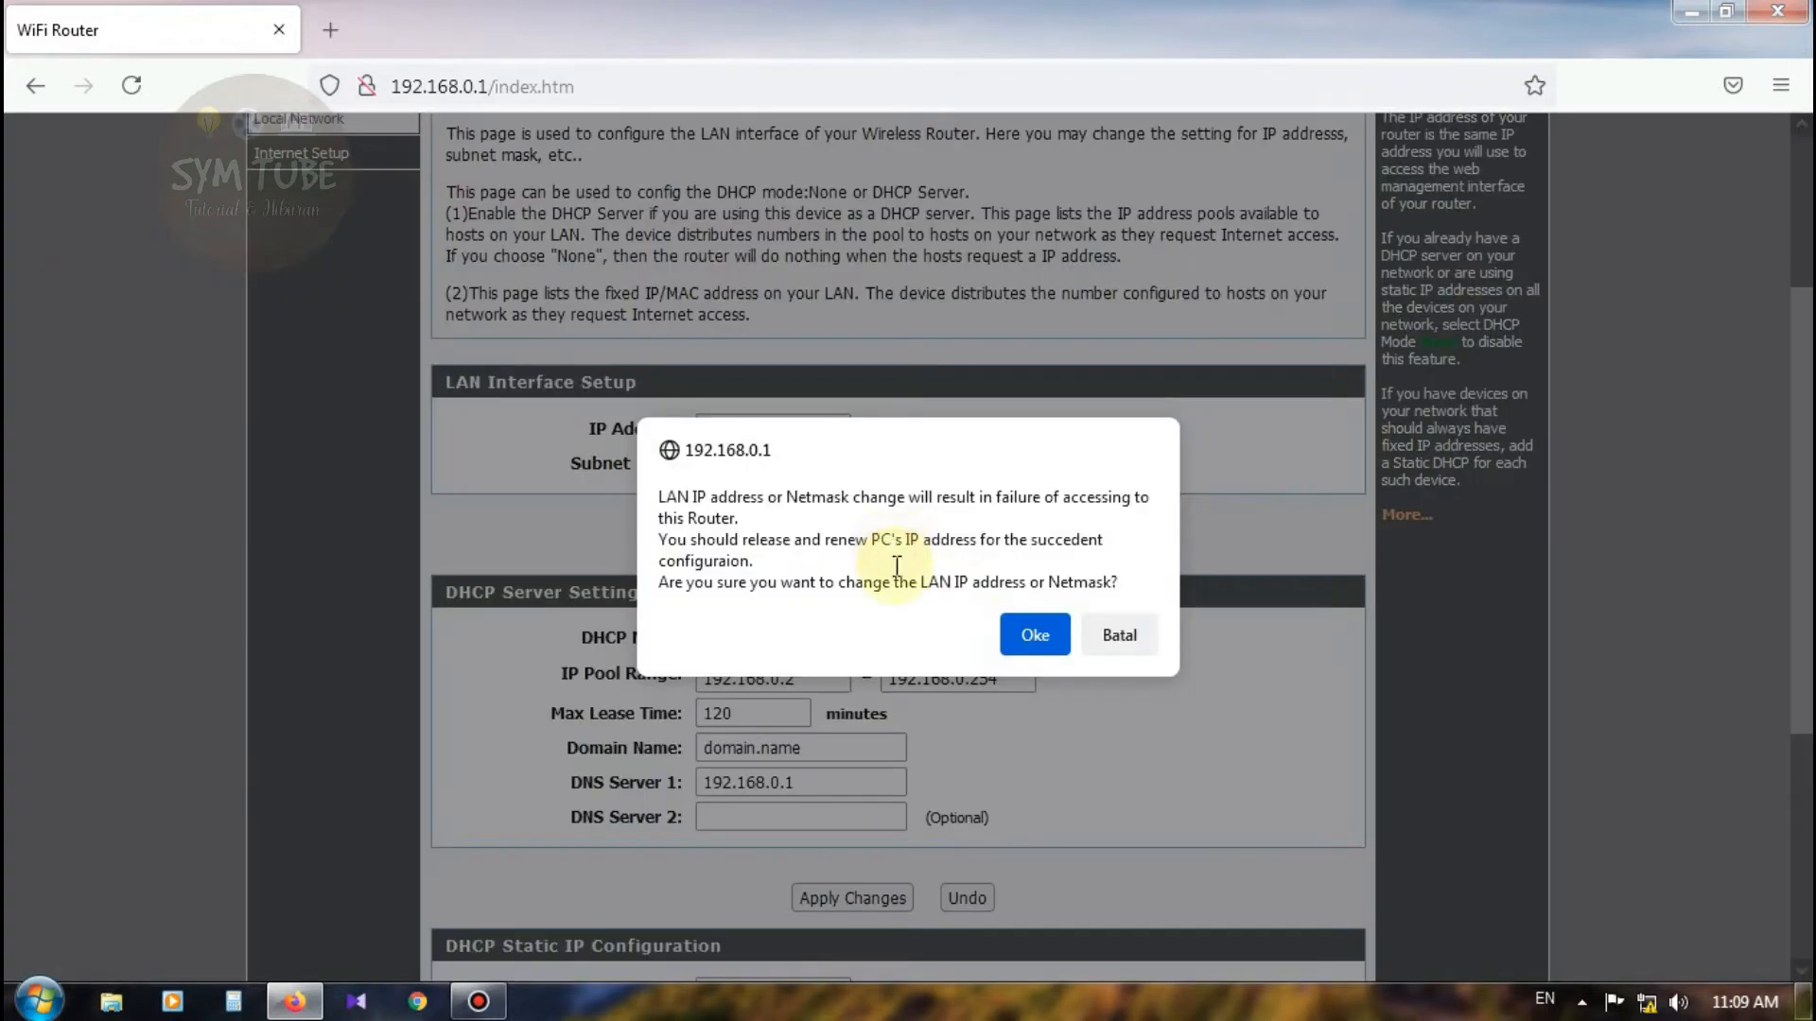
click(1038, 636)
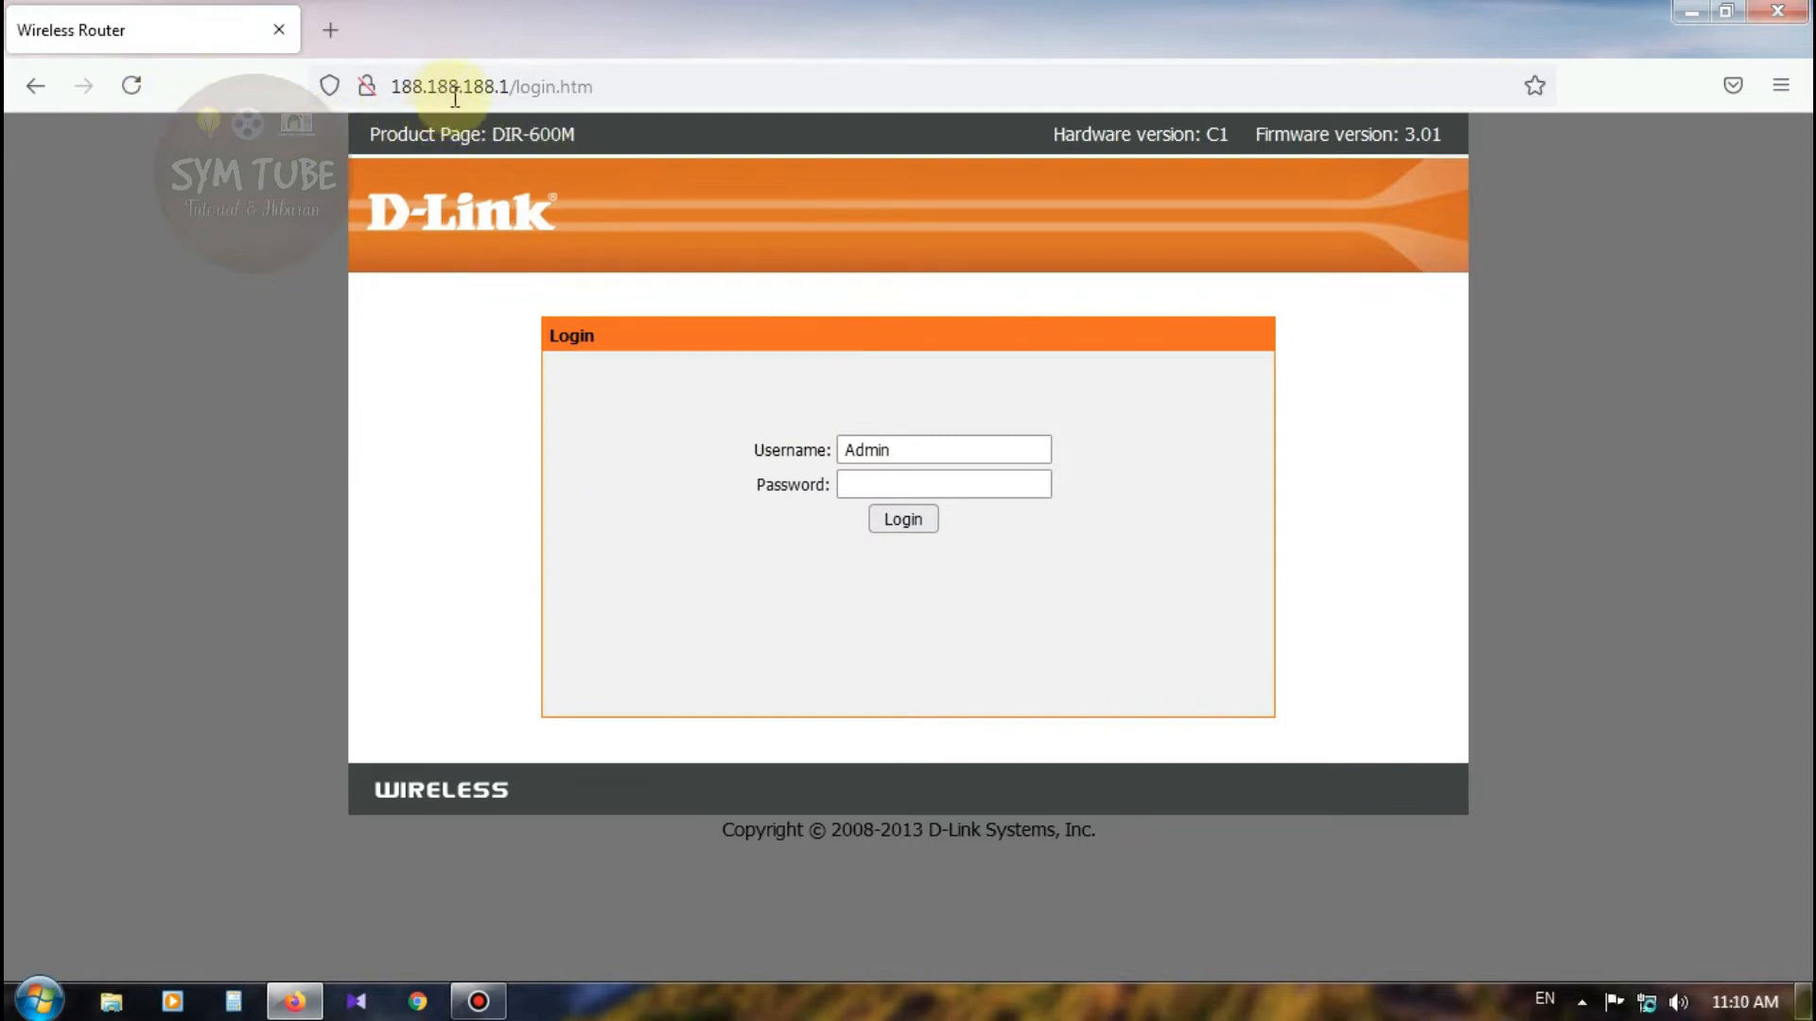
Step: Reload the login page at 188.188.188.1 and log back in as Admin
click(636, 89)
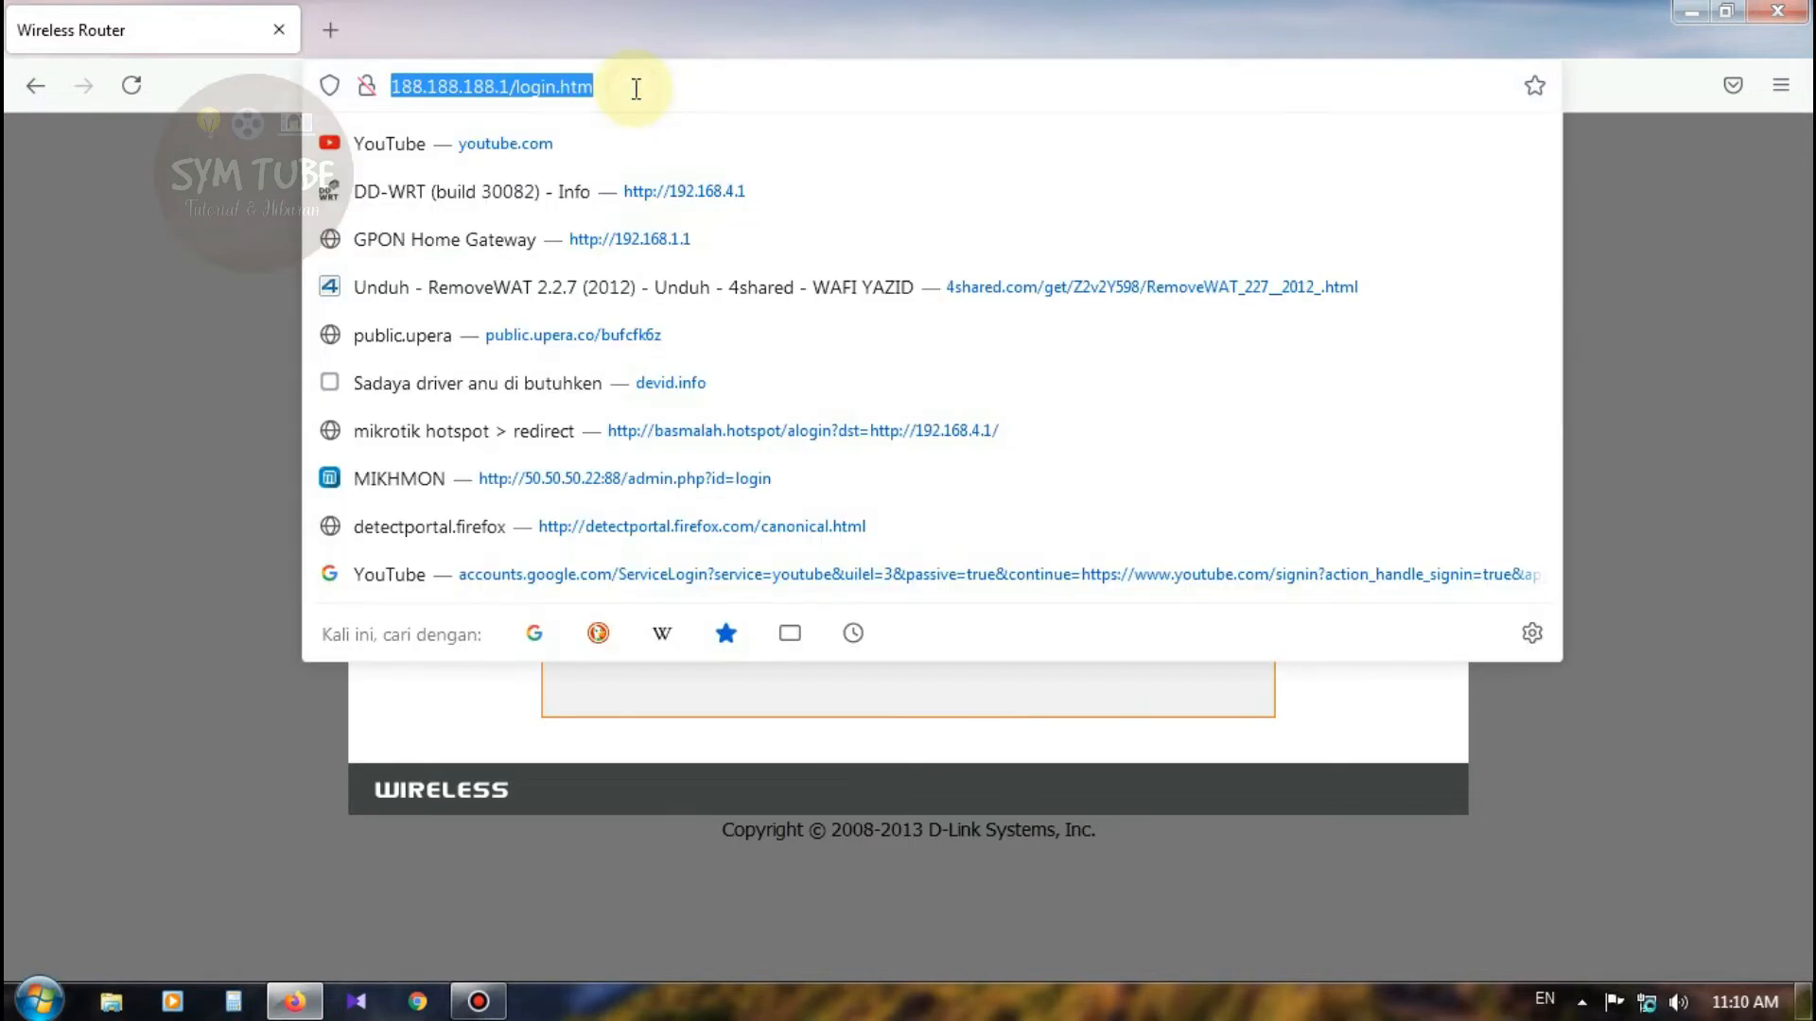
key(Return)
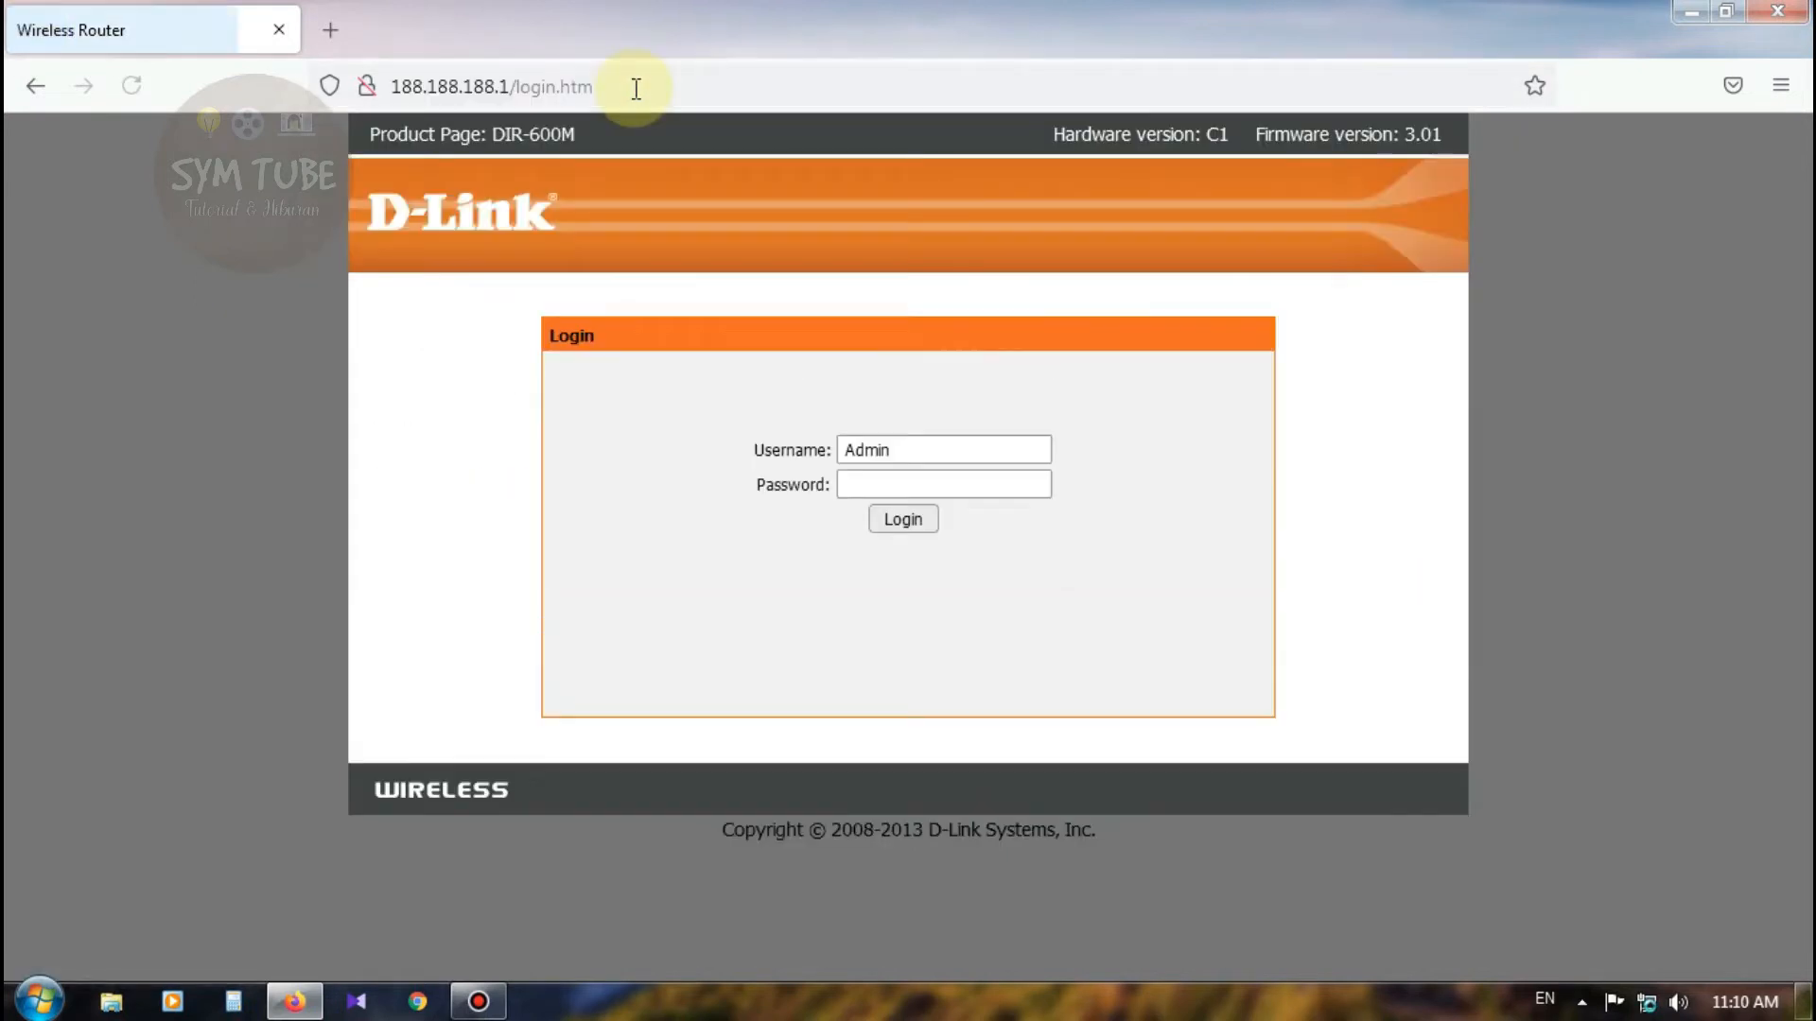
click(1650, 1007)
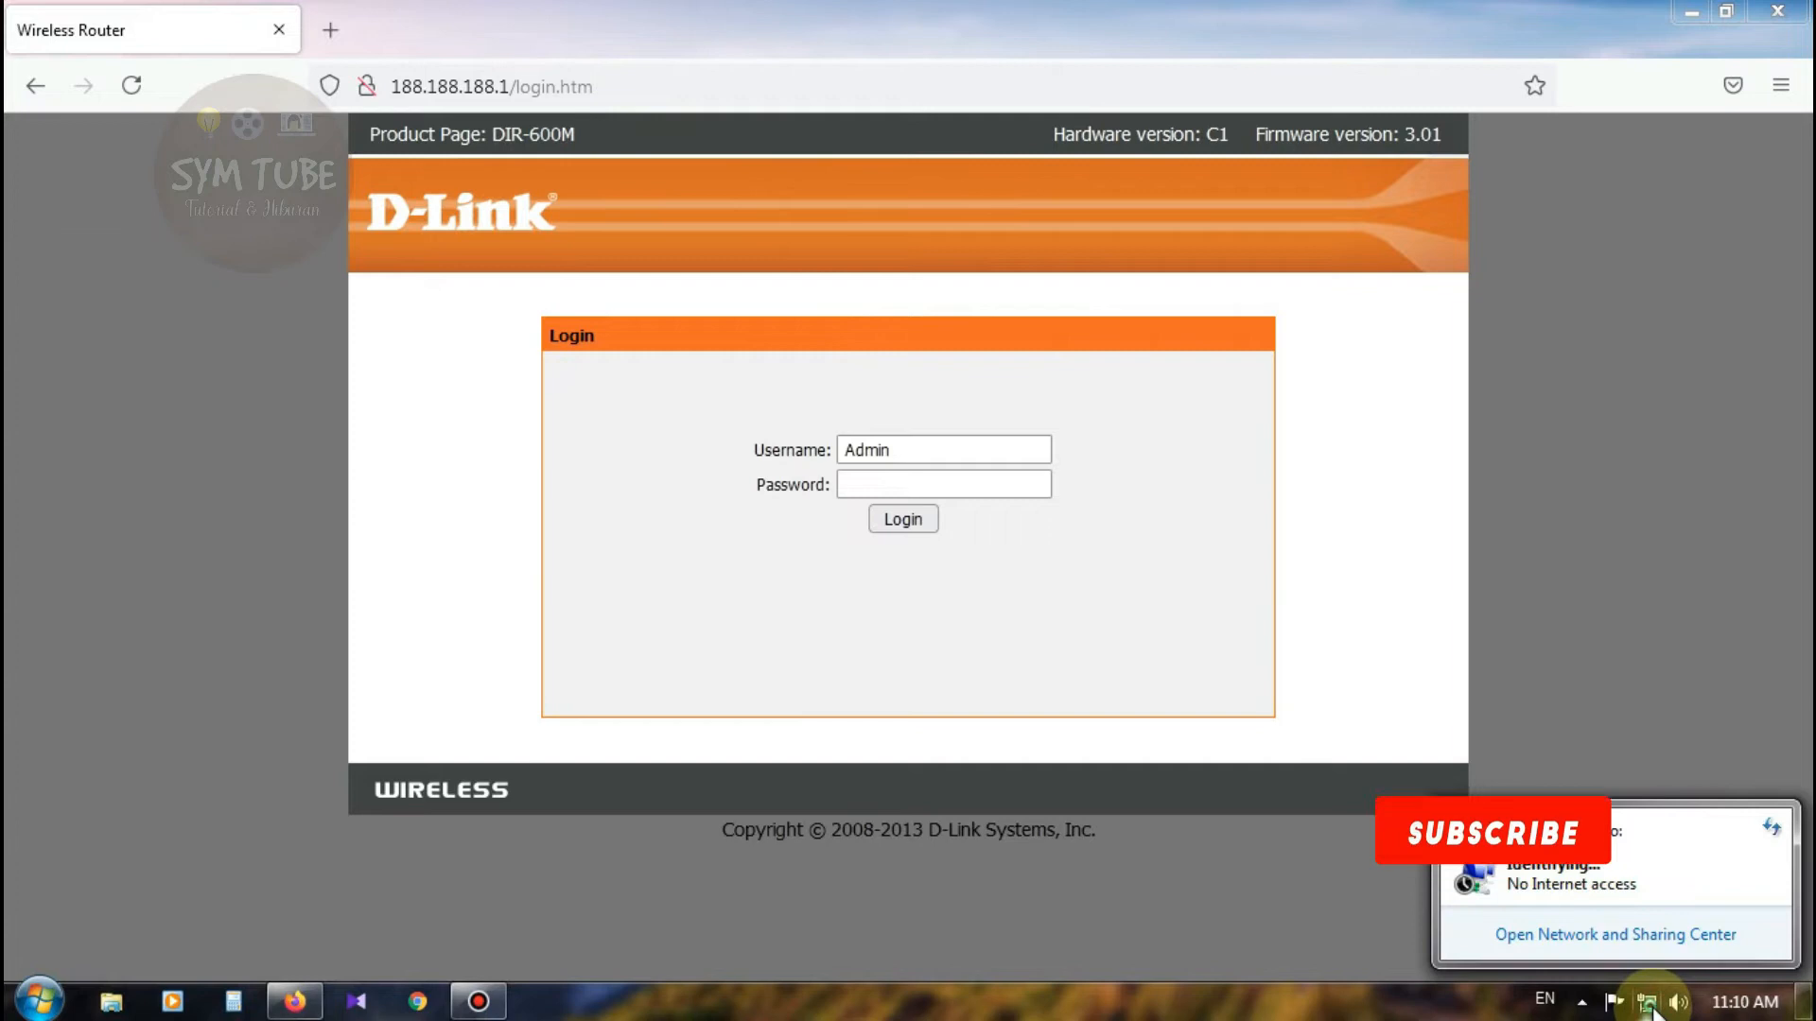
click(1167, 606)
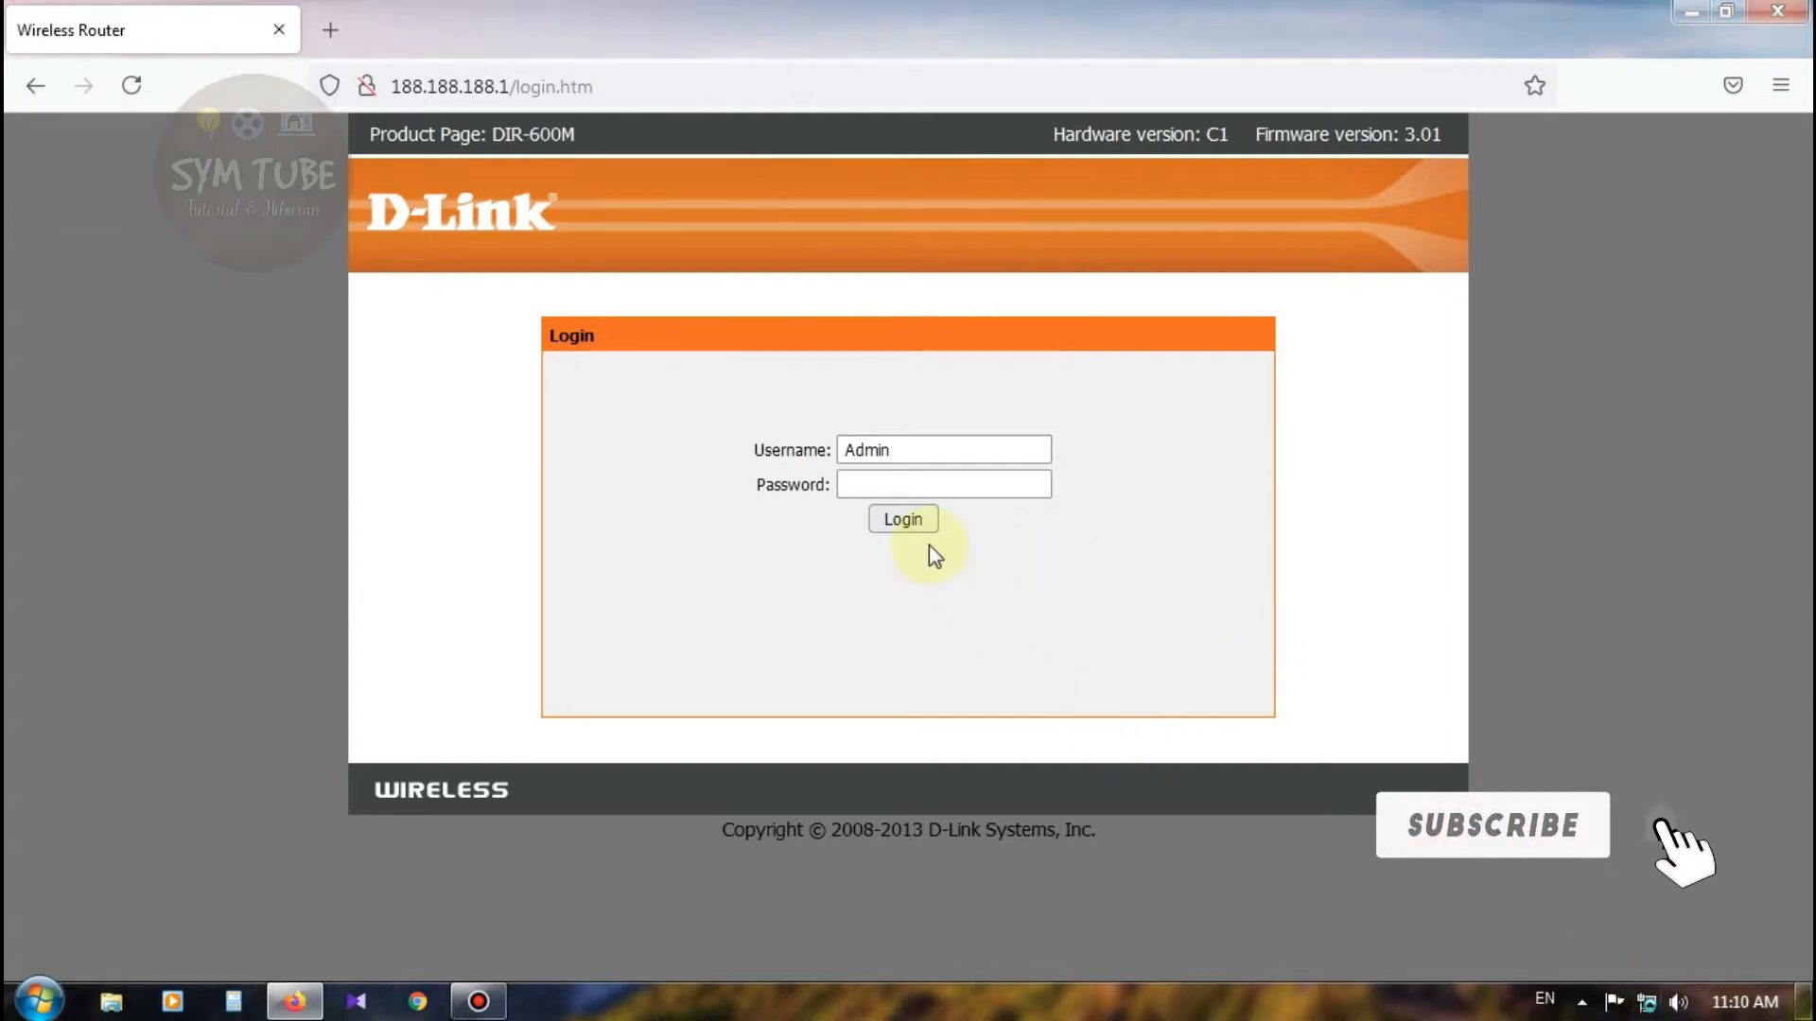
click(915, 523)
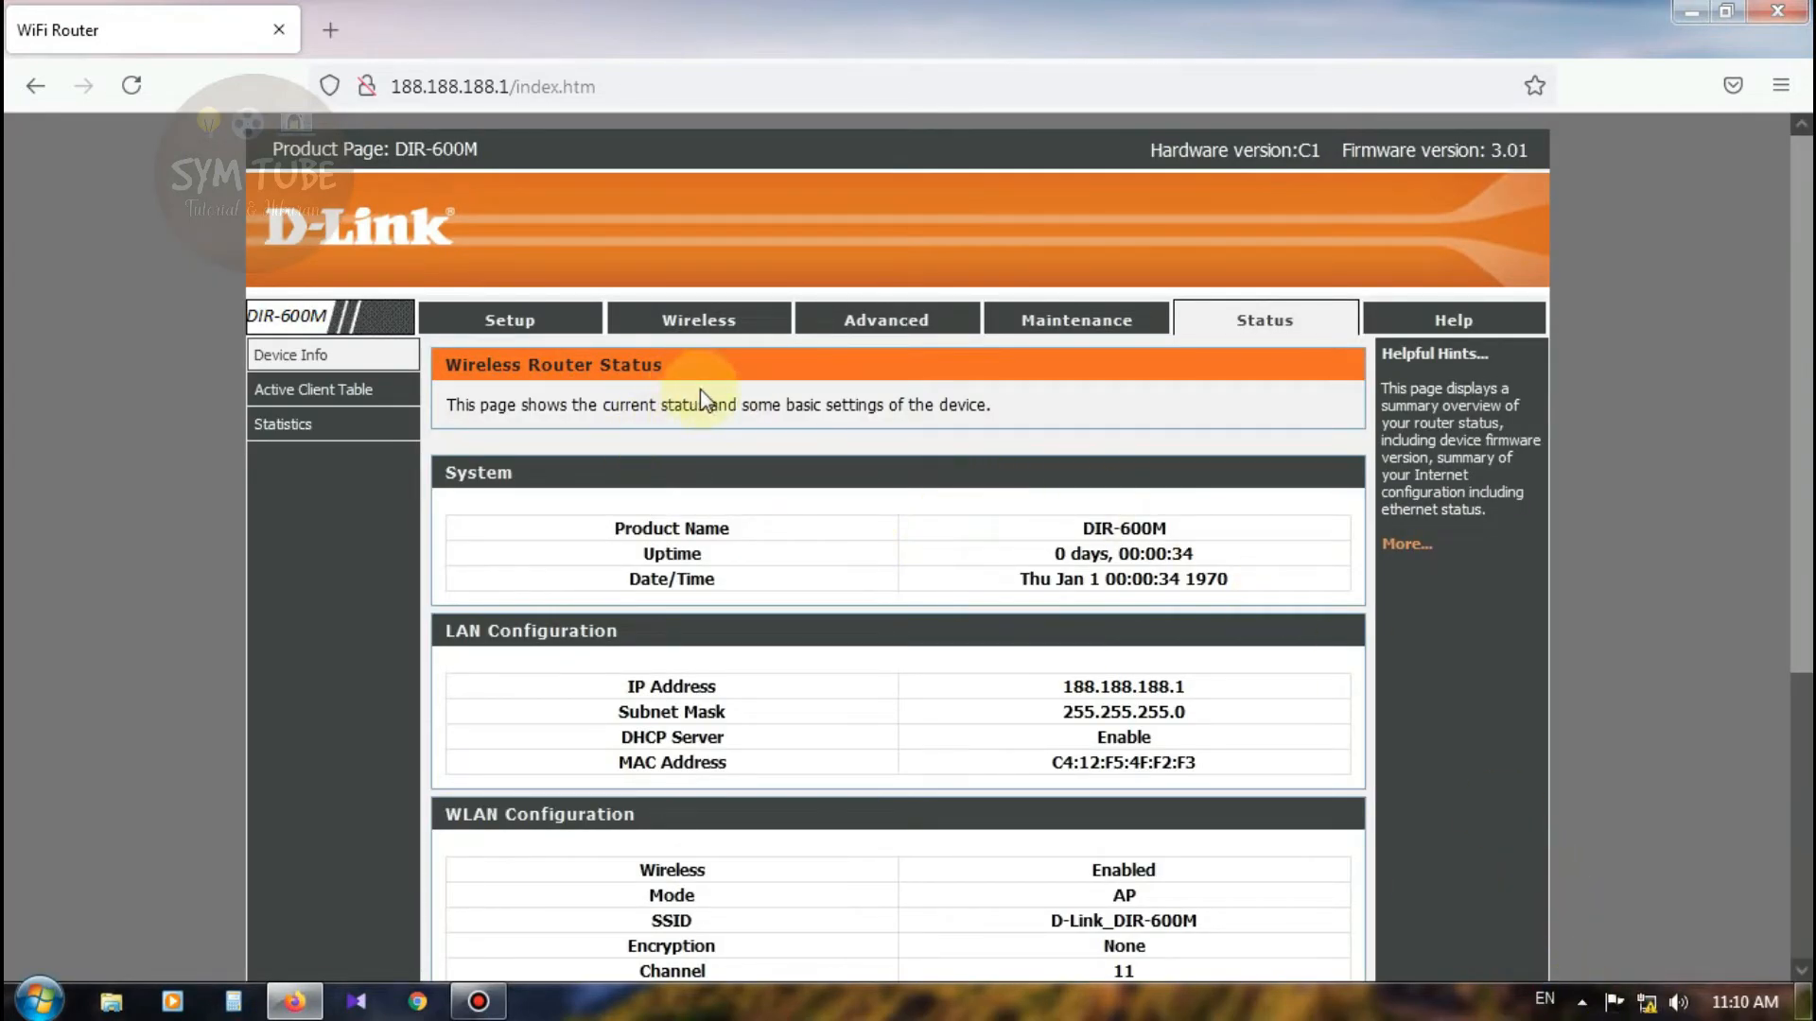
Step: Review the Local Network and Internet Setup pages, then open Wireless Basics
click(511, 323)
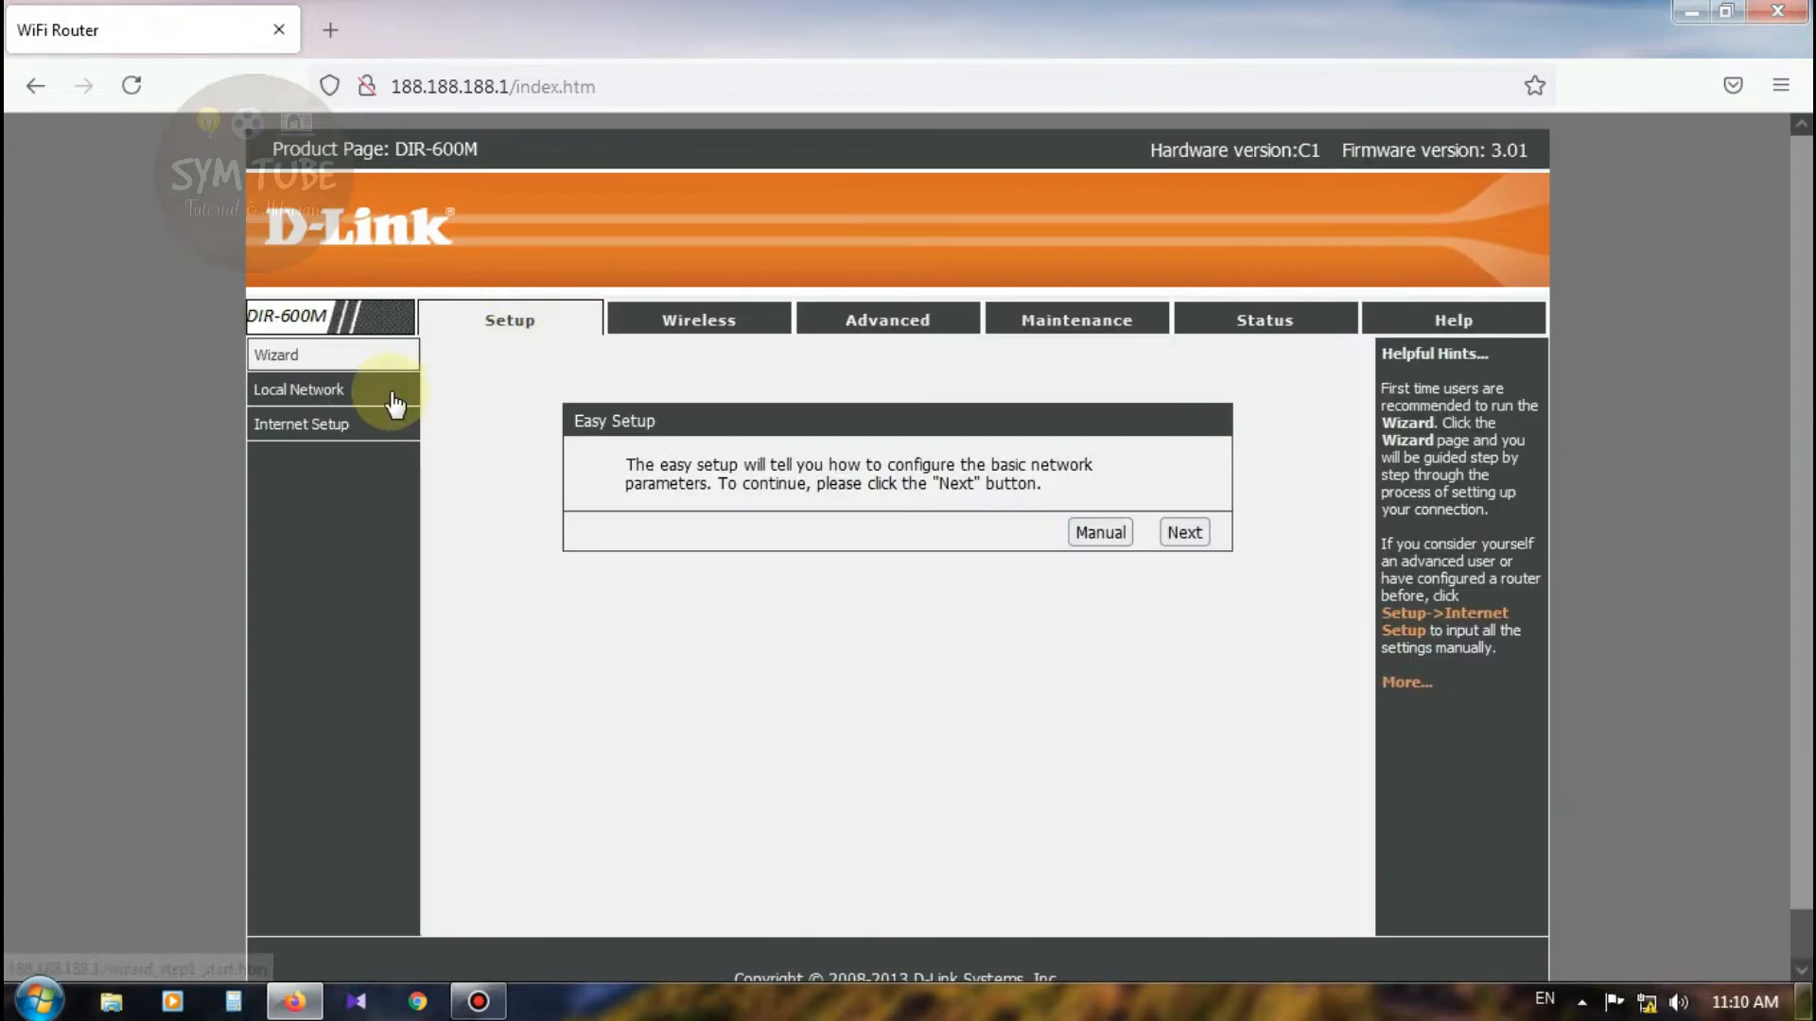
click(351, 396)
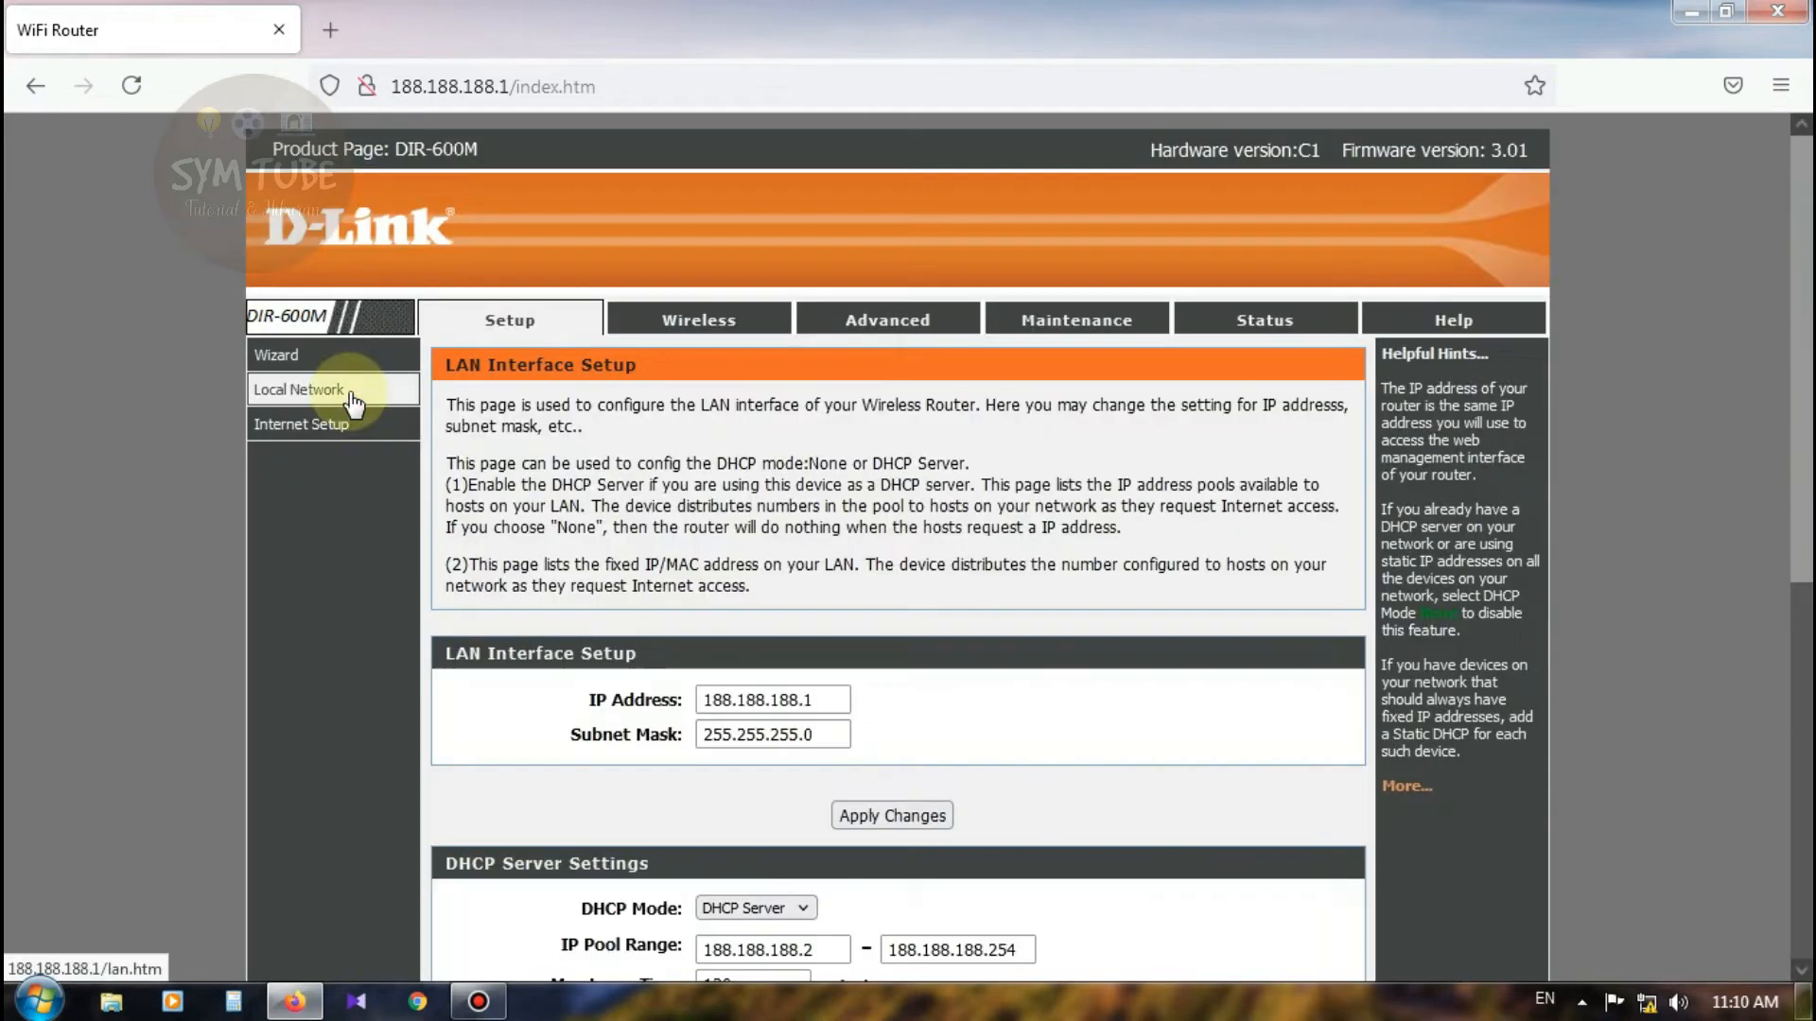
scroll(1108, 747, down, 3)
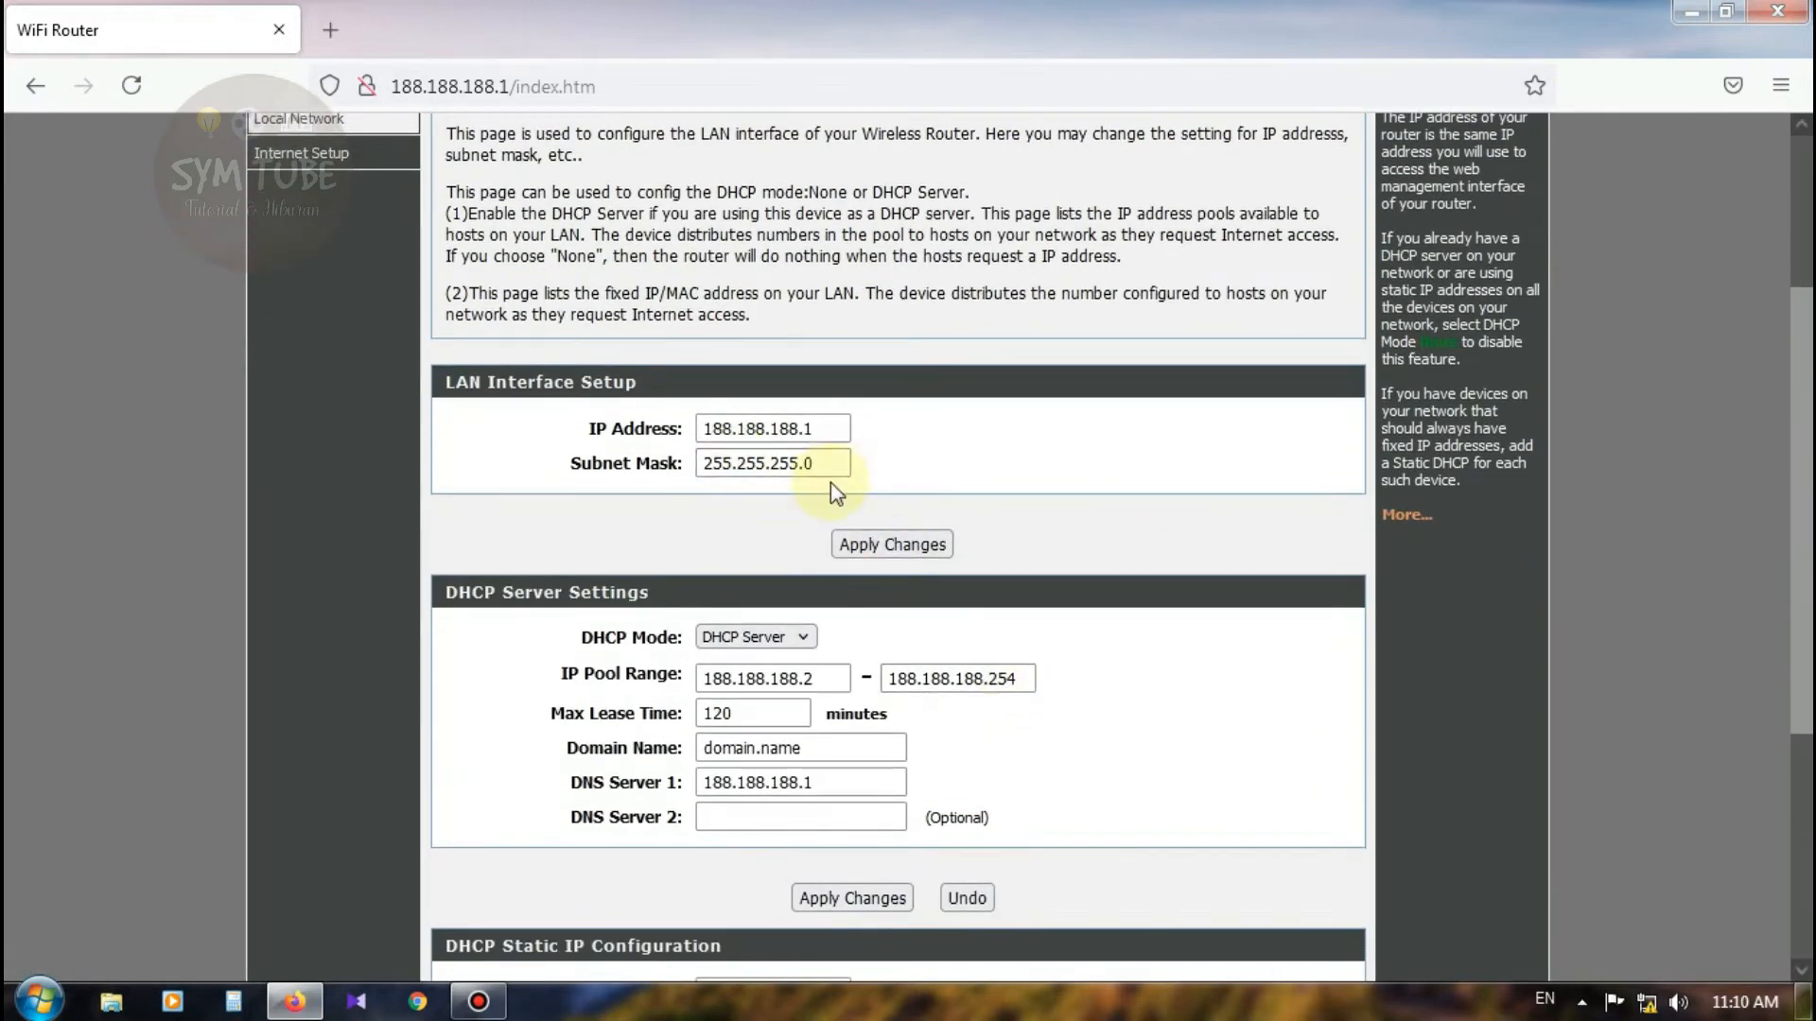
scroll(830, 482, up, 4)
scroll(786, 705, down, 2)
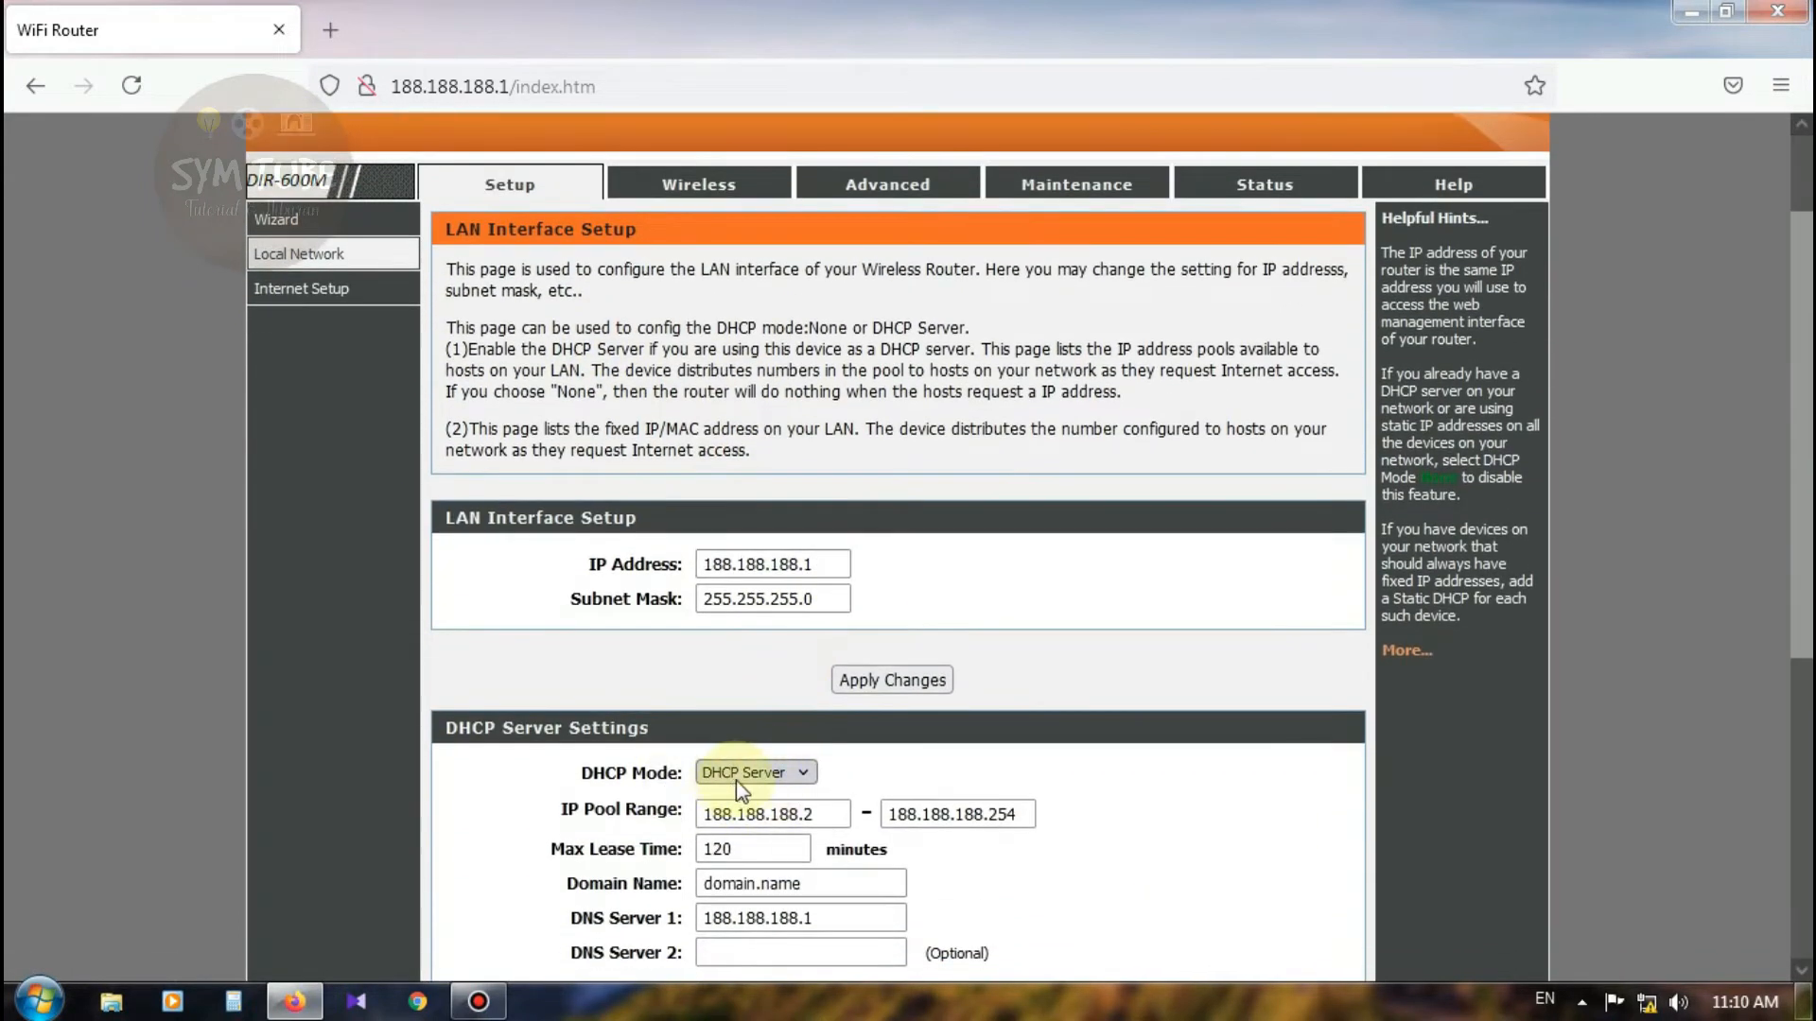
scroll(1014, 791, down, 3)
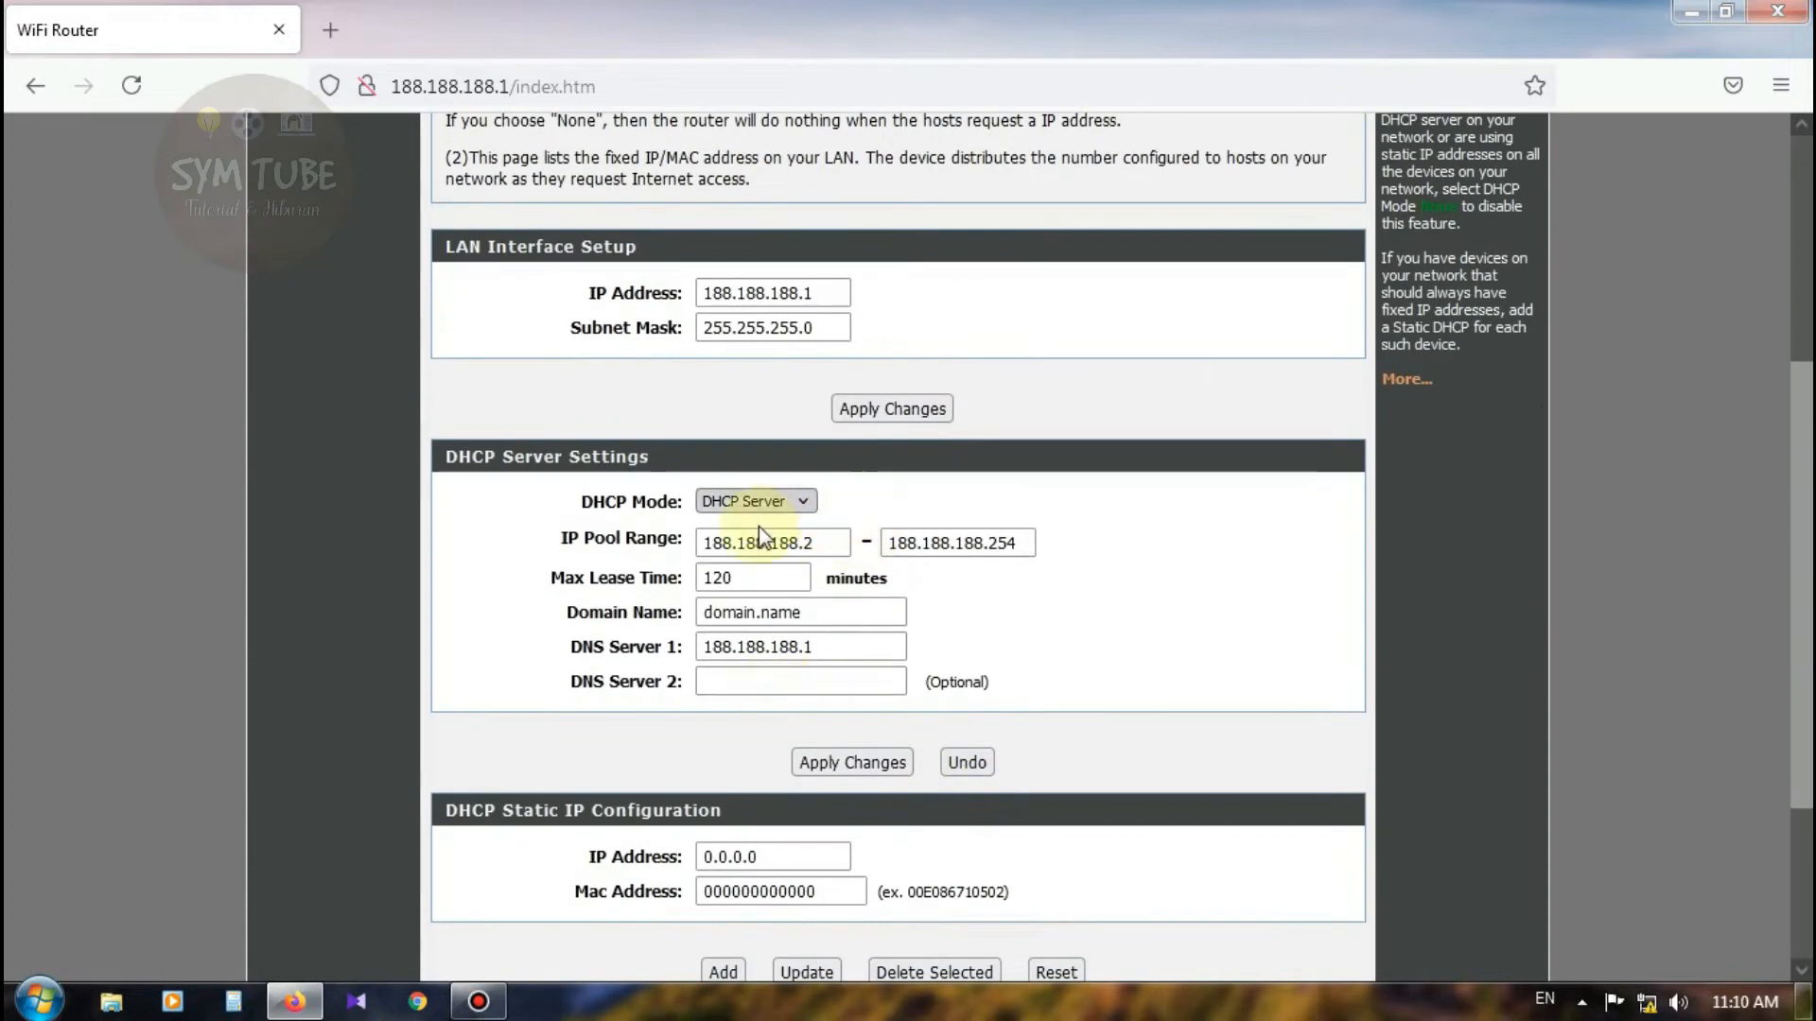
scroll(476, 496, up, 4)
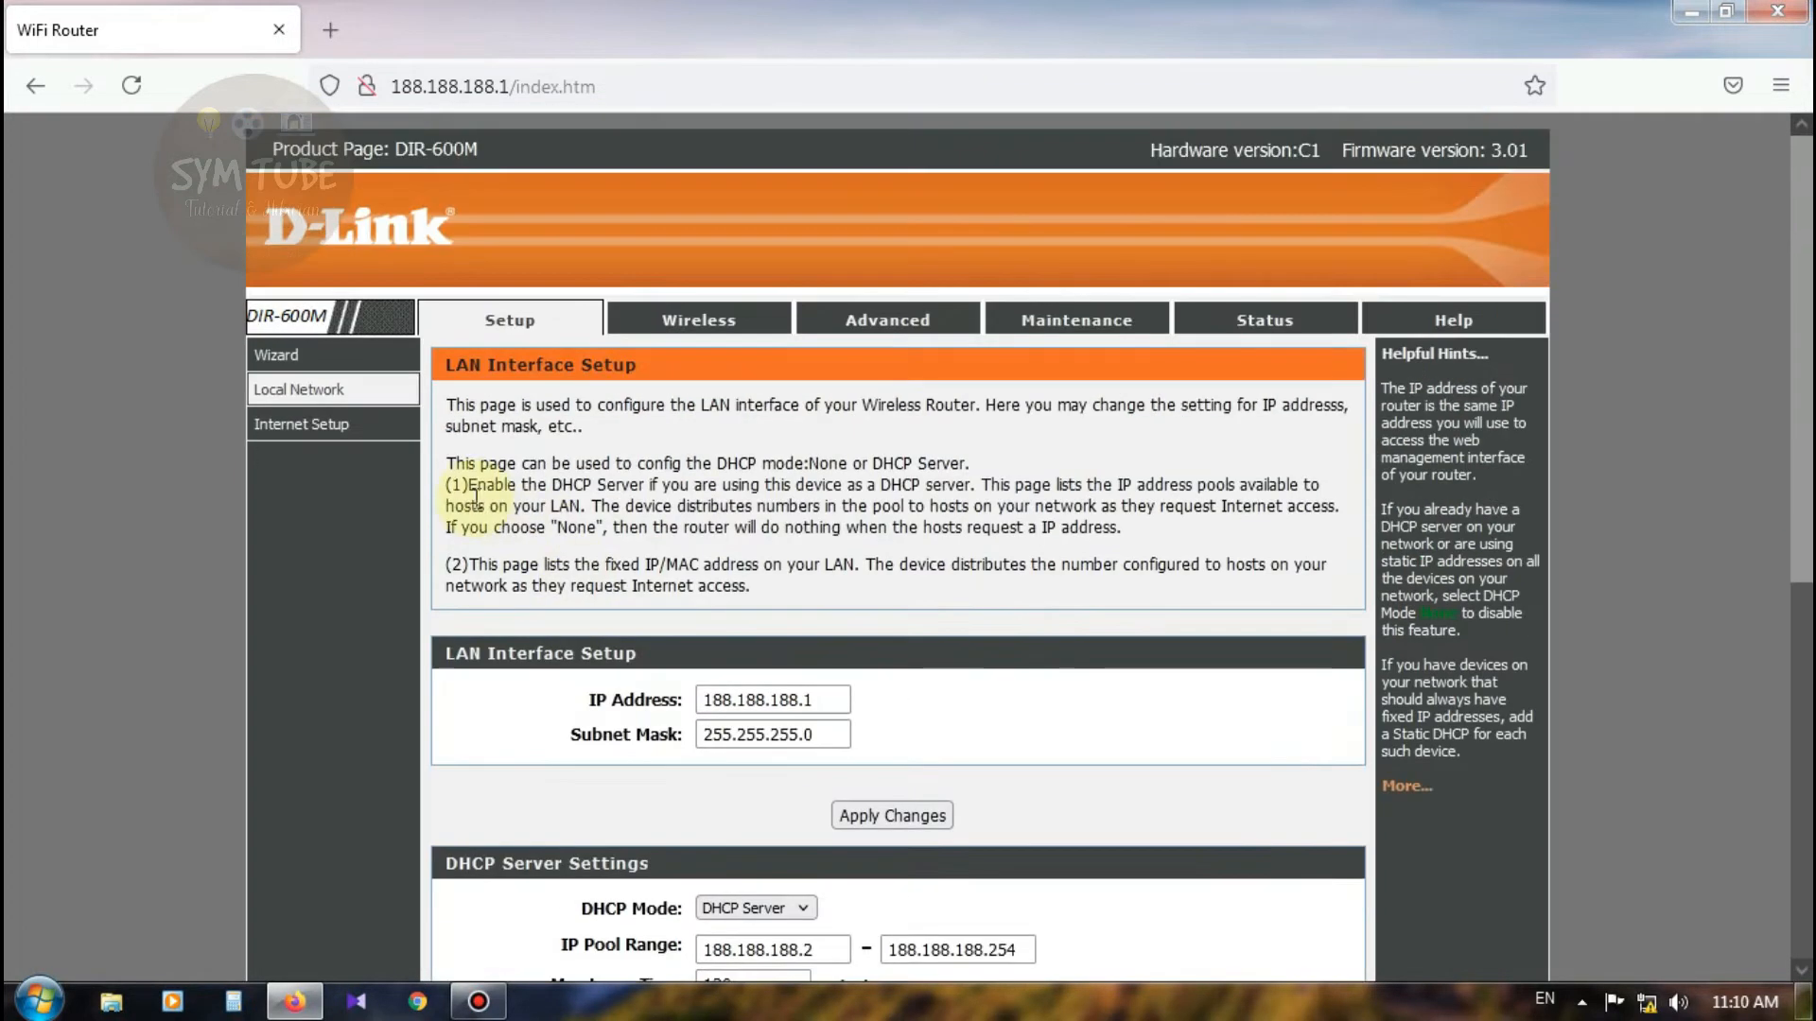
click(337, 435)
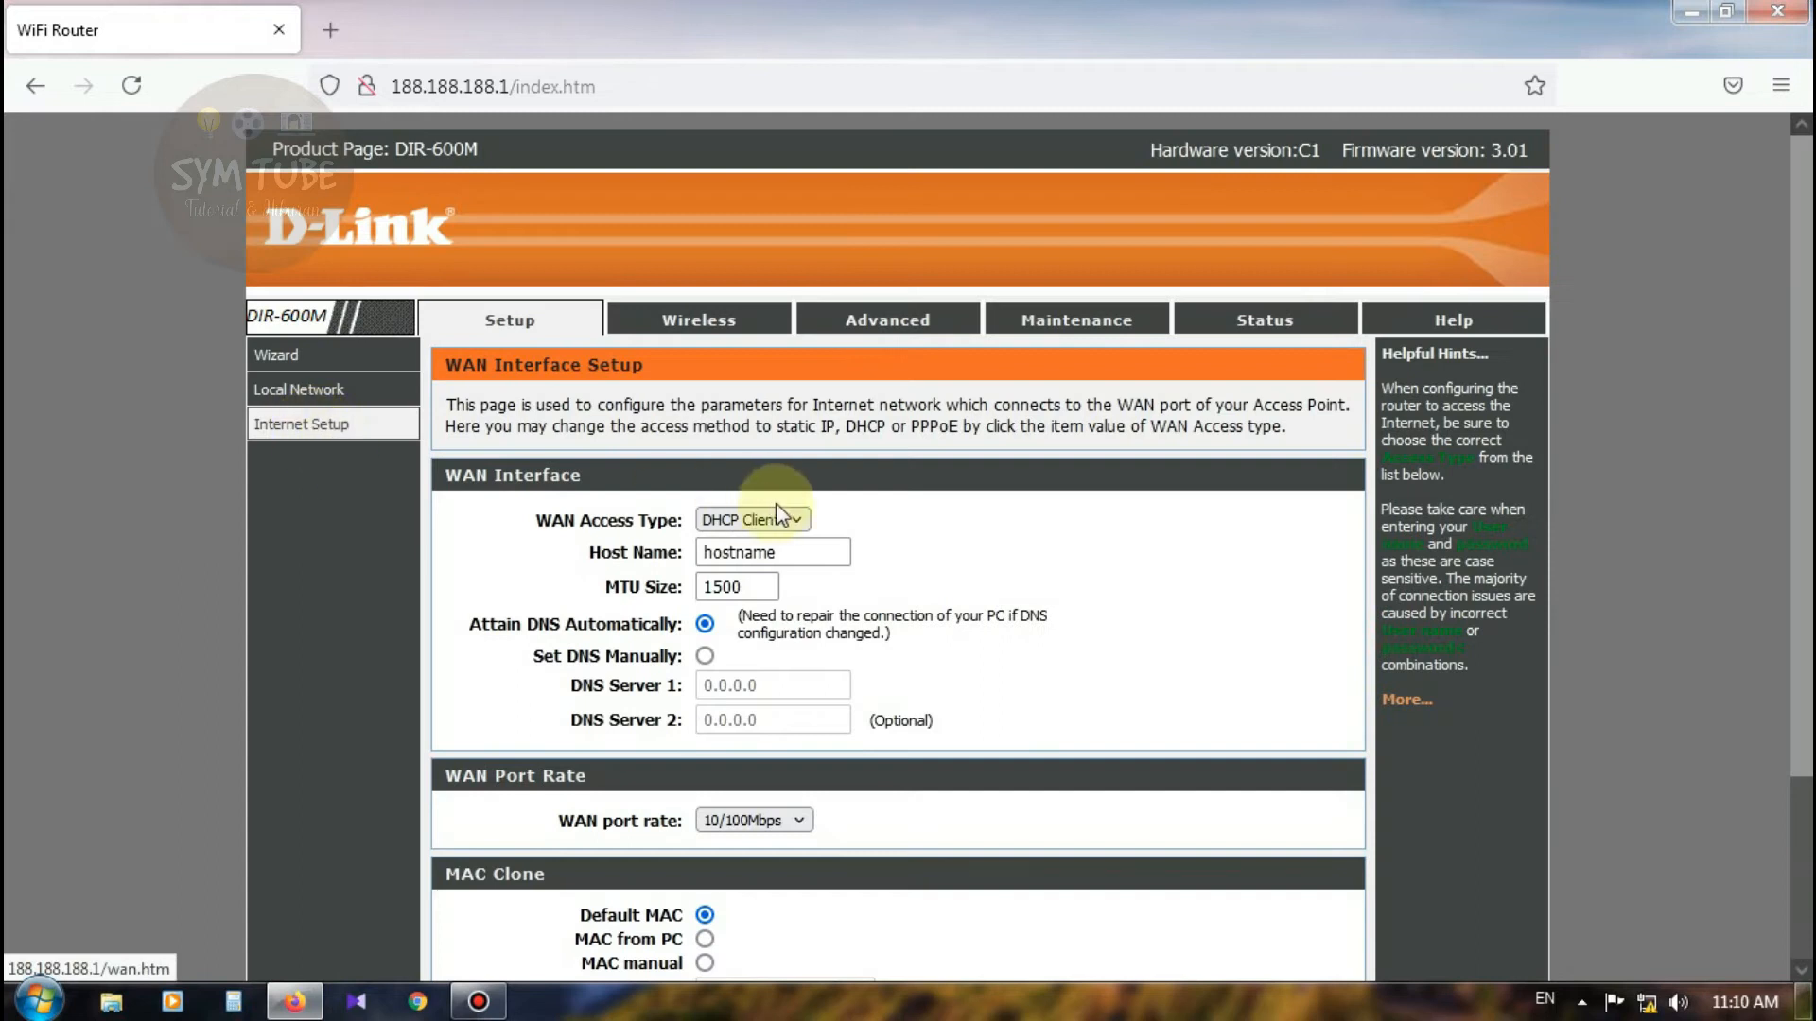
scroll(950, 573, down, 2)
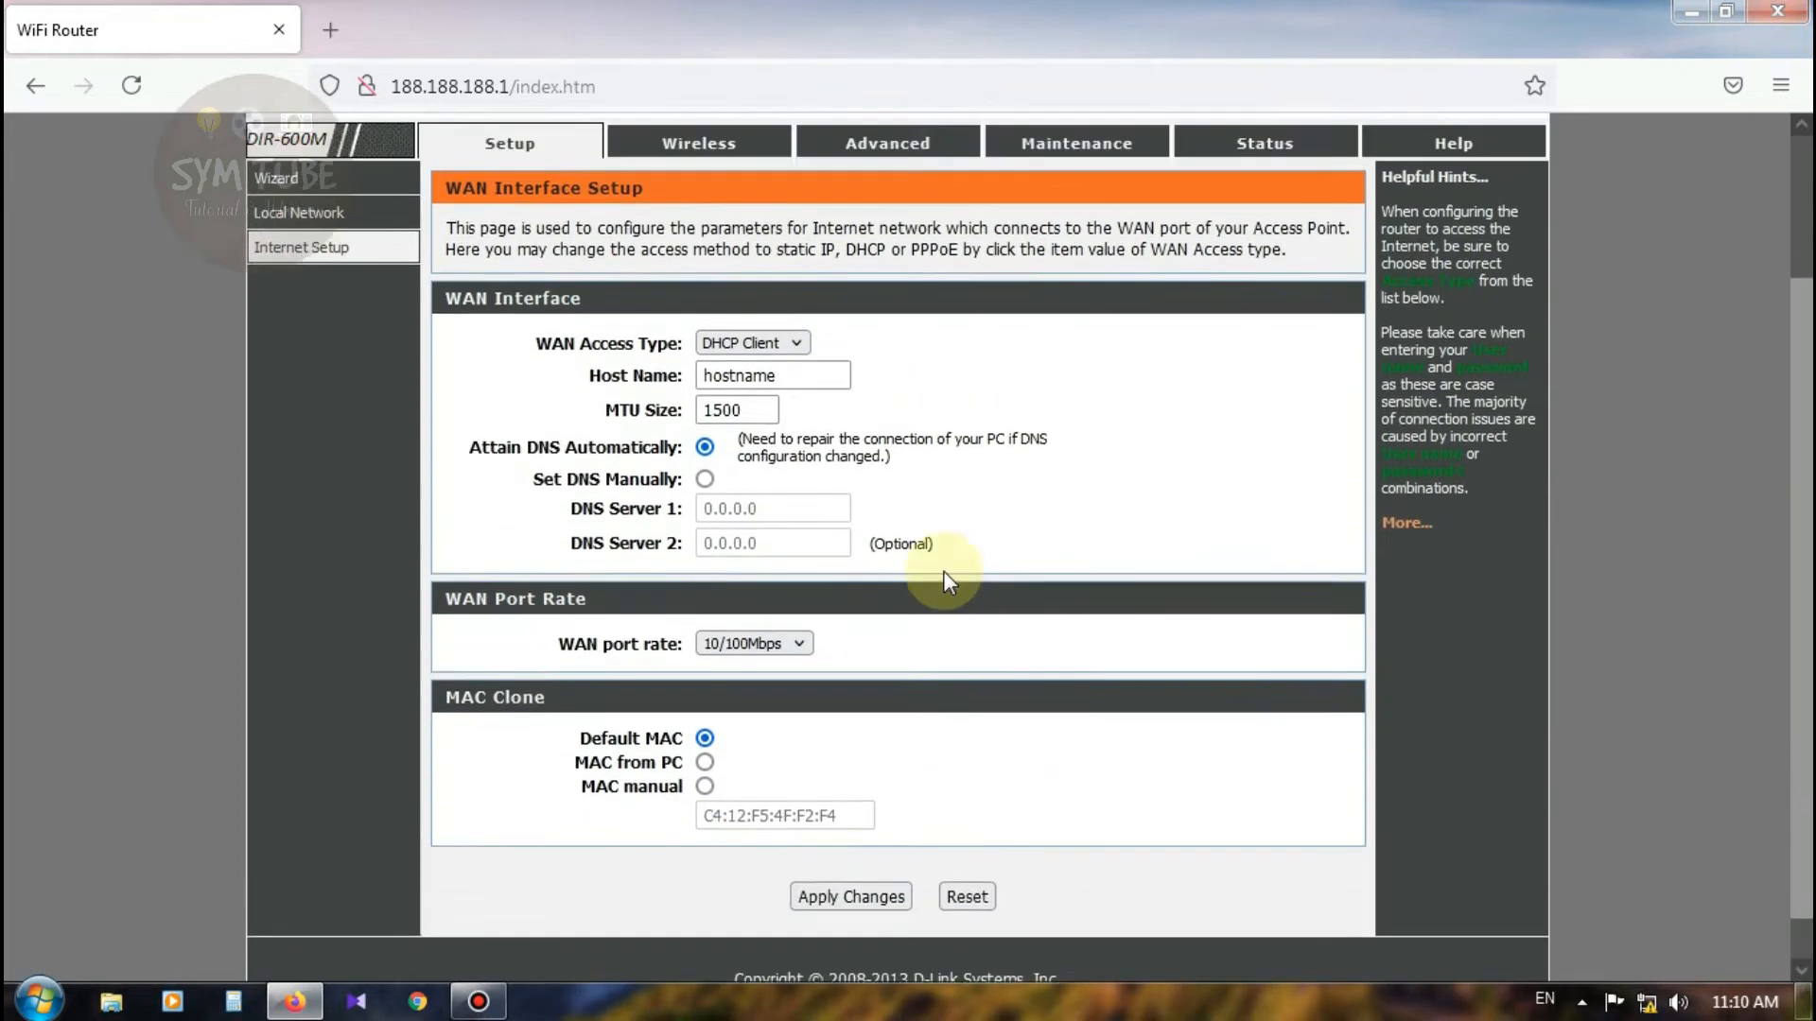
scroll(944, 570, up, 2)
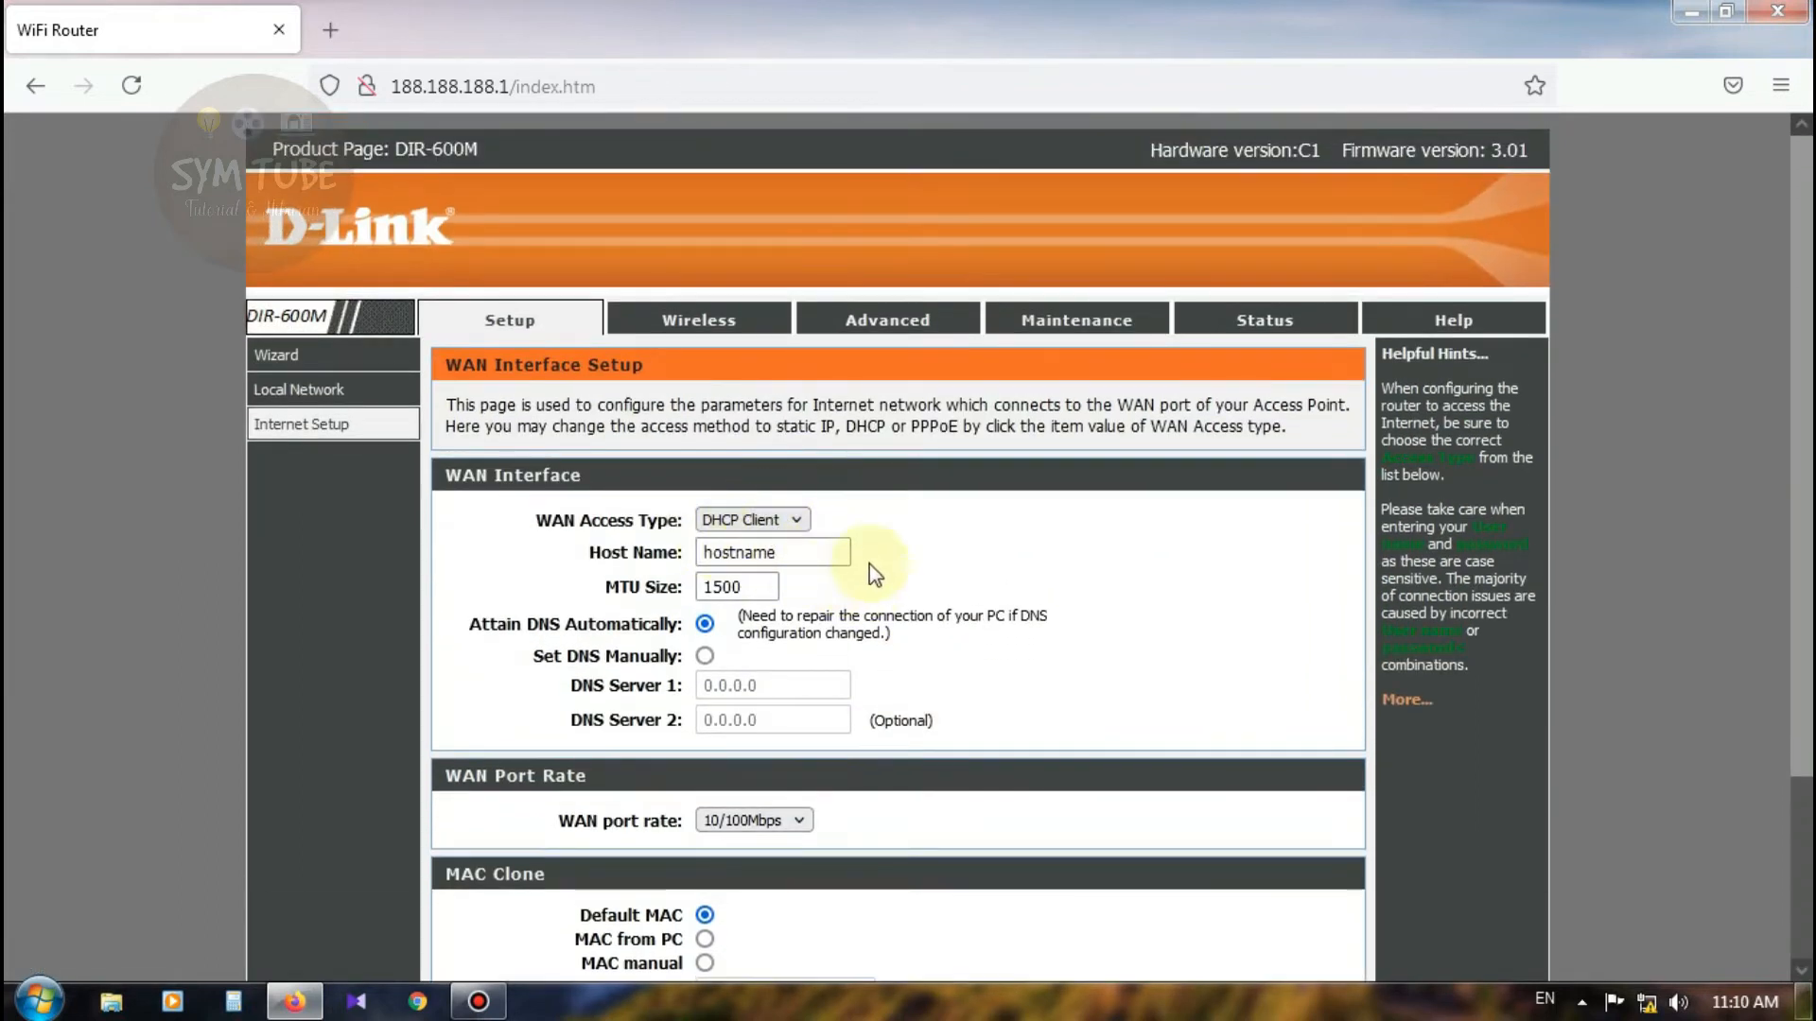
click(707, 323)
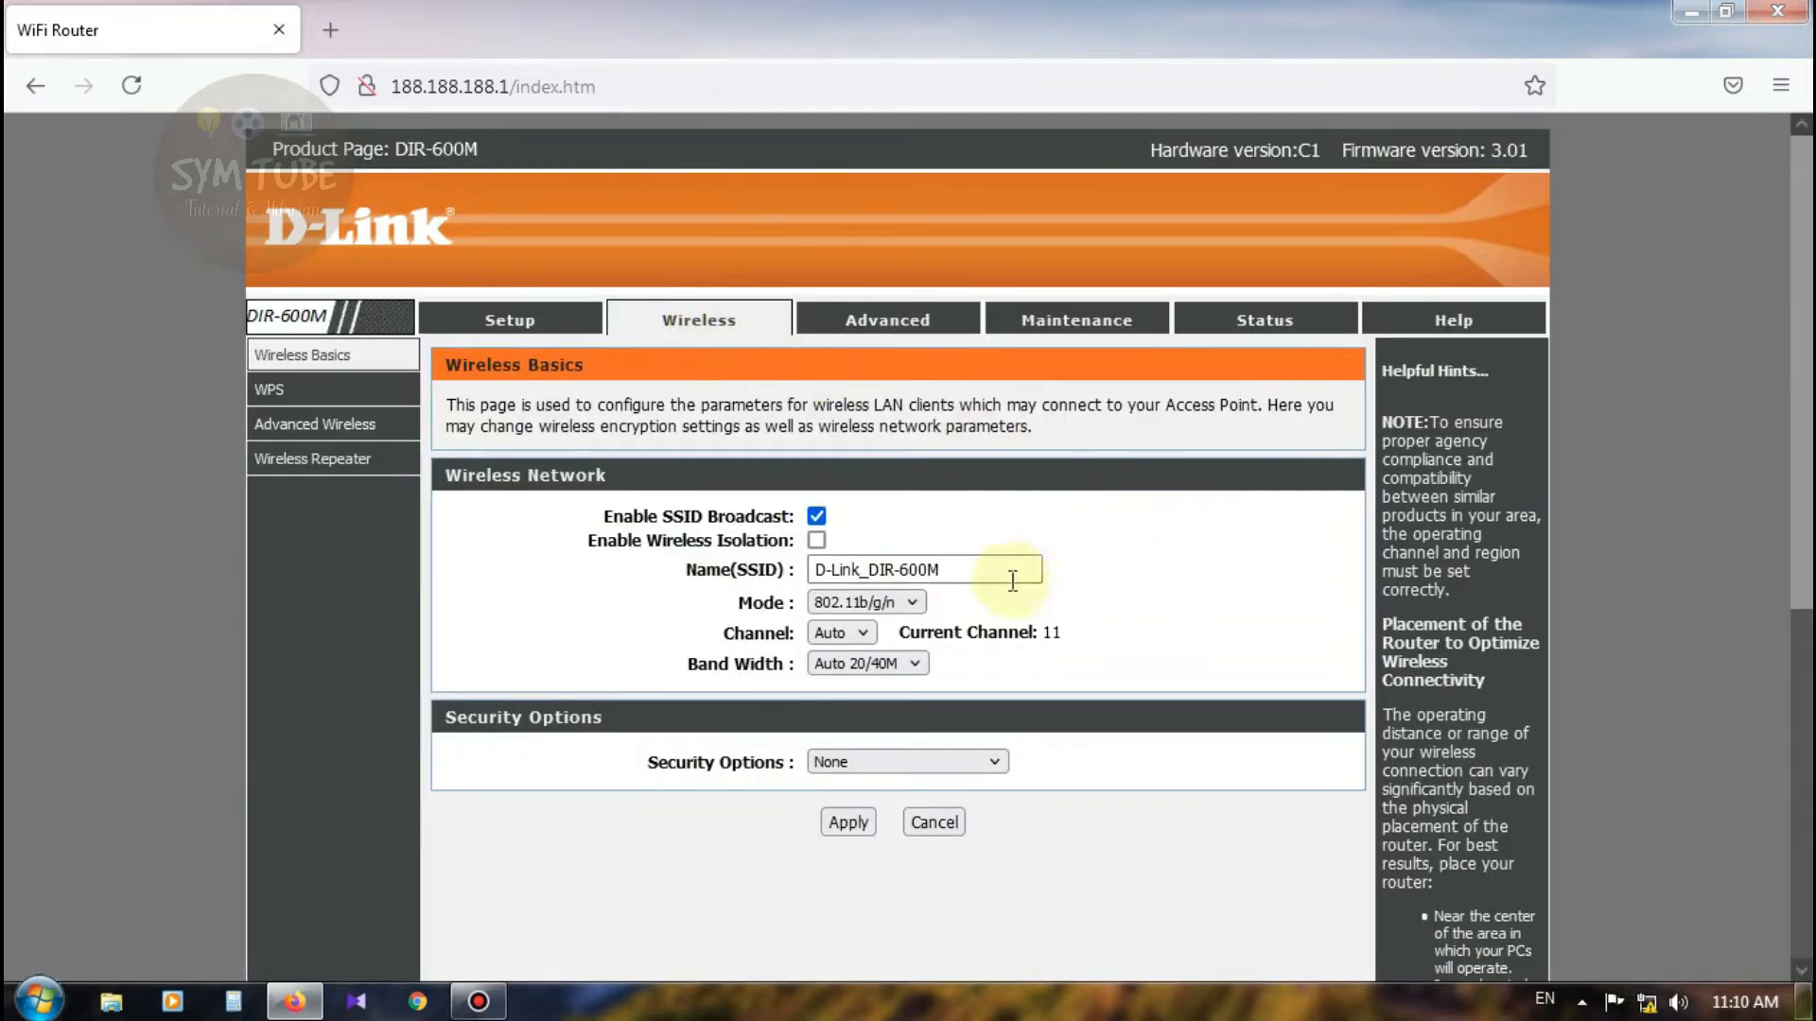
Step: Rename the wireless SSID from D-Link_DIR-600M to 'UJI COBA'
drag(989, 573, 791, 574)
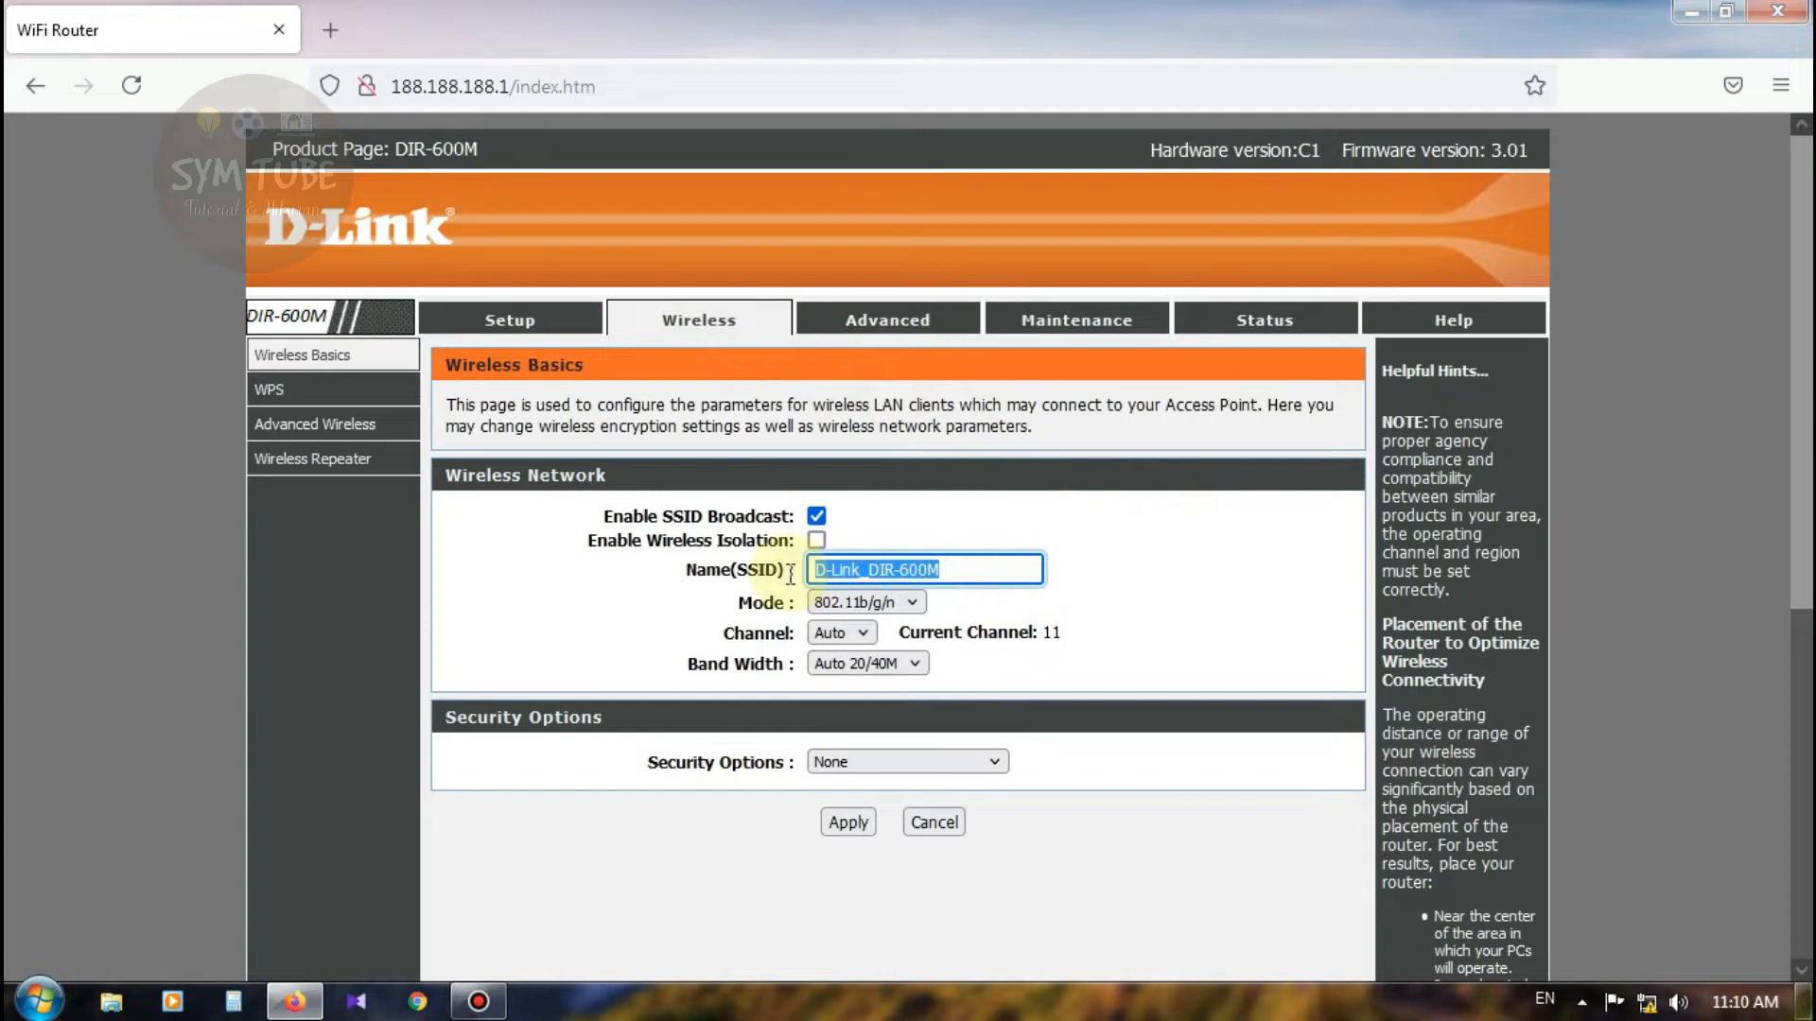
drag(963, 571, 859, 569)
key(ctrl+a)
text(U)
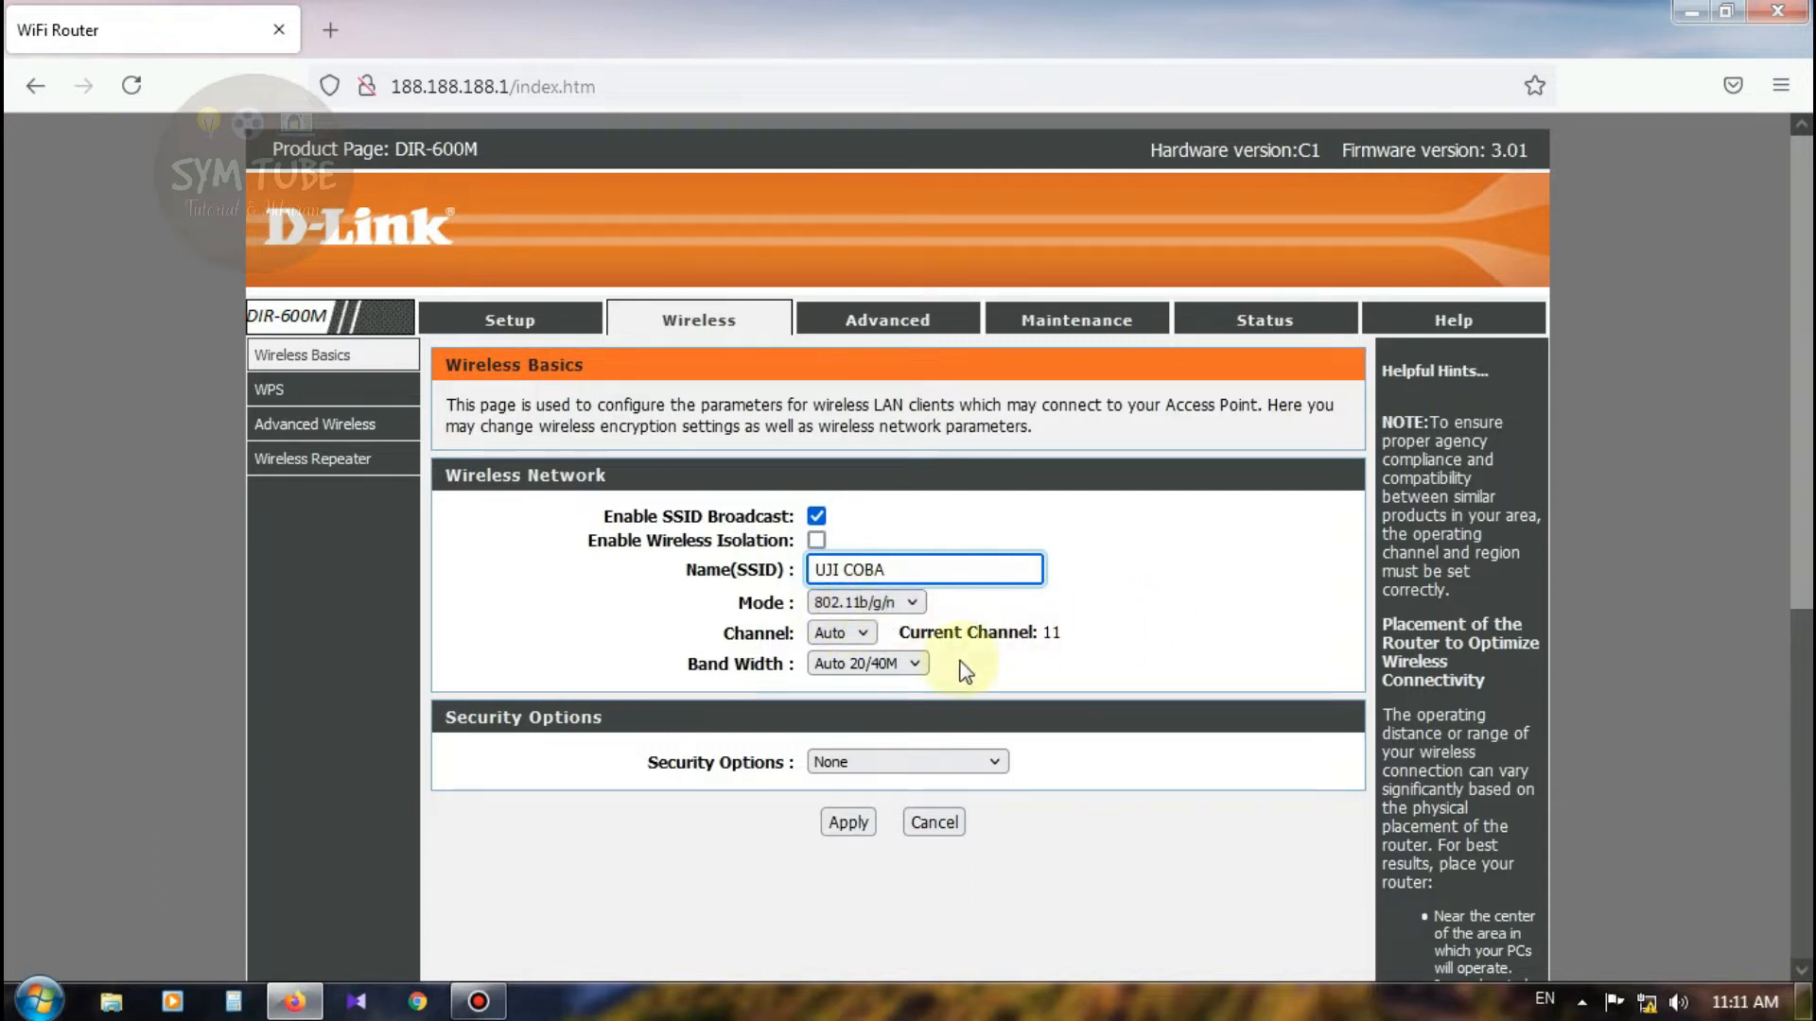
Step: Set channel 9 and band width 20M, then apply the wireless basics settings
click(863, 634)
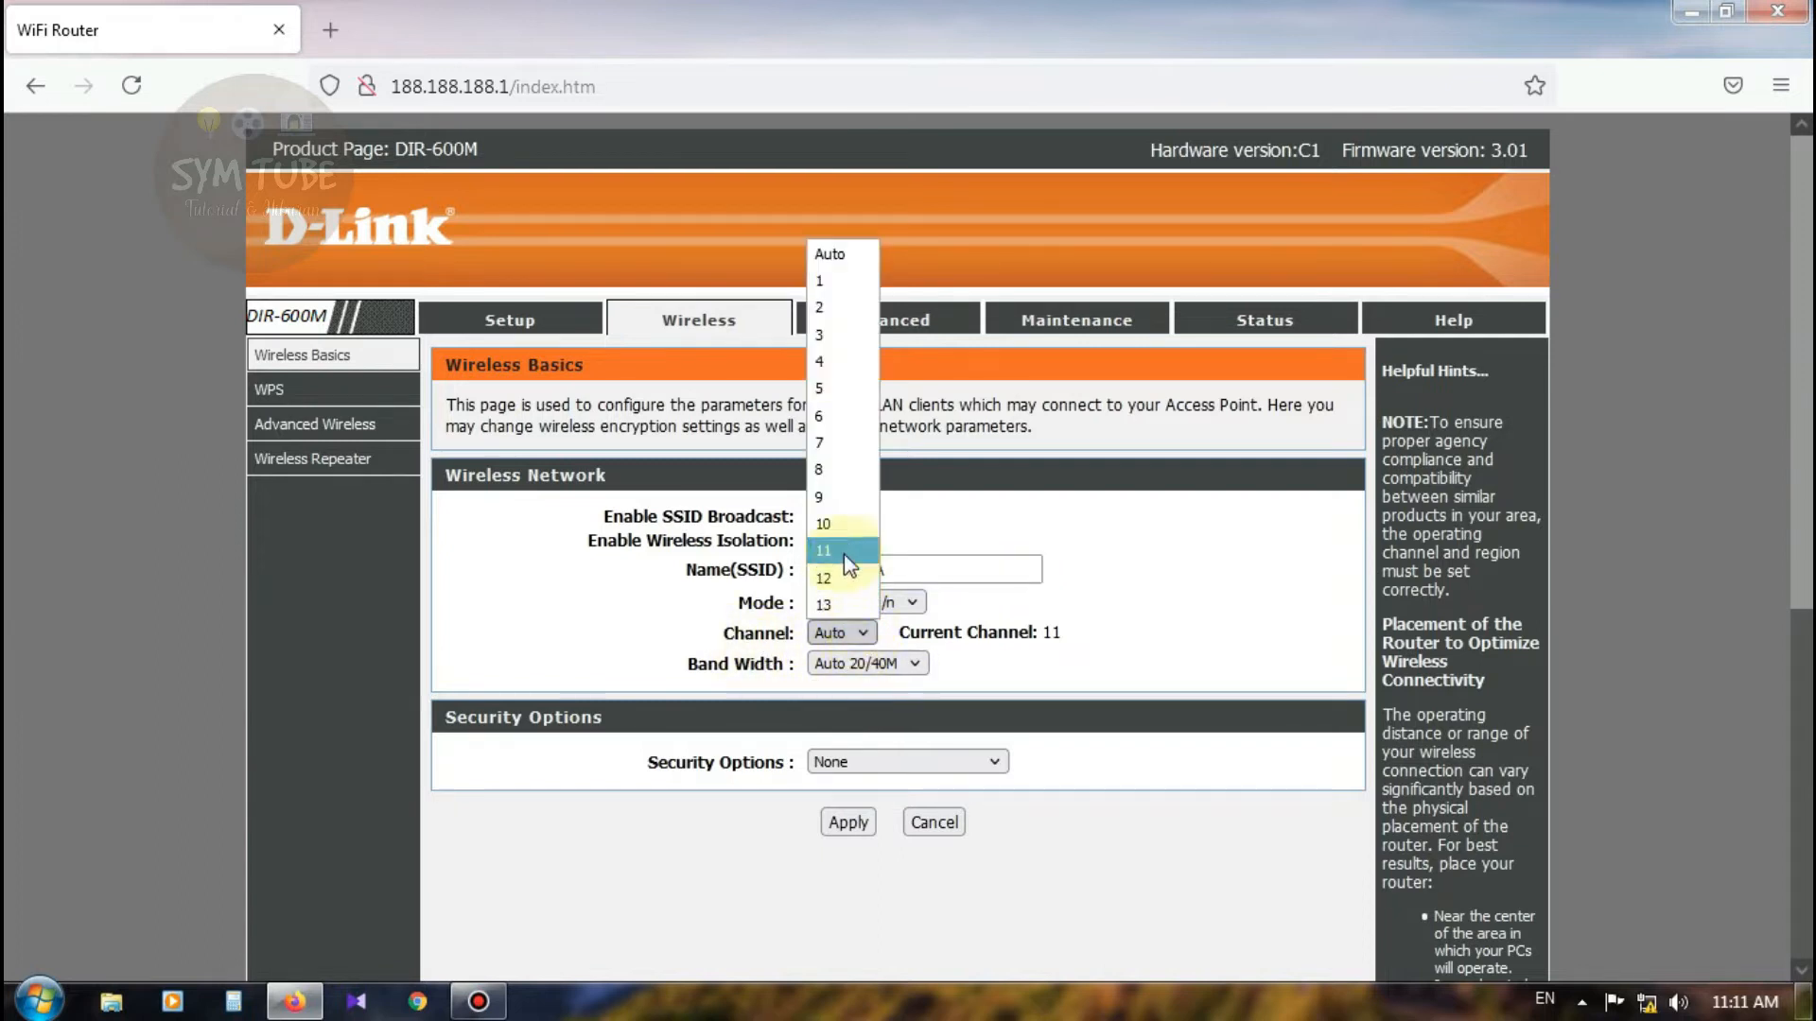
click(832, 499)
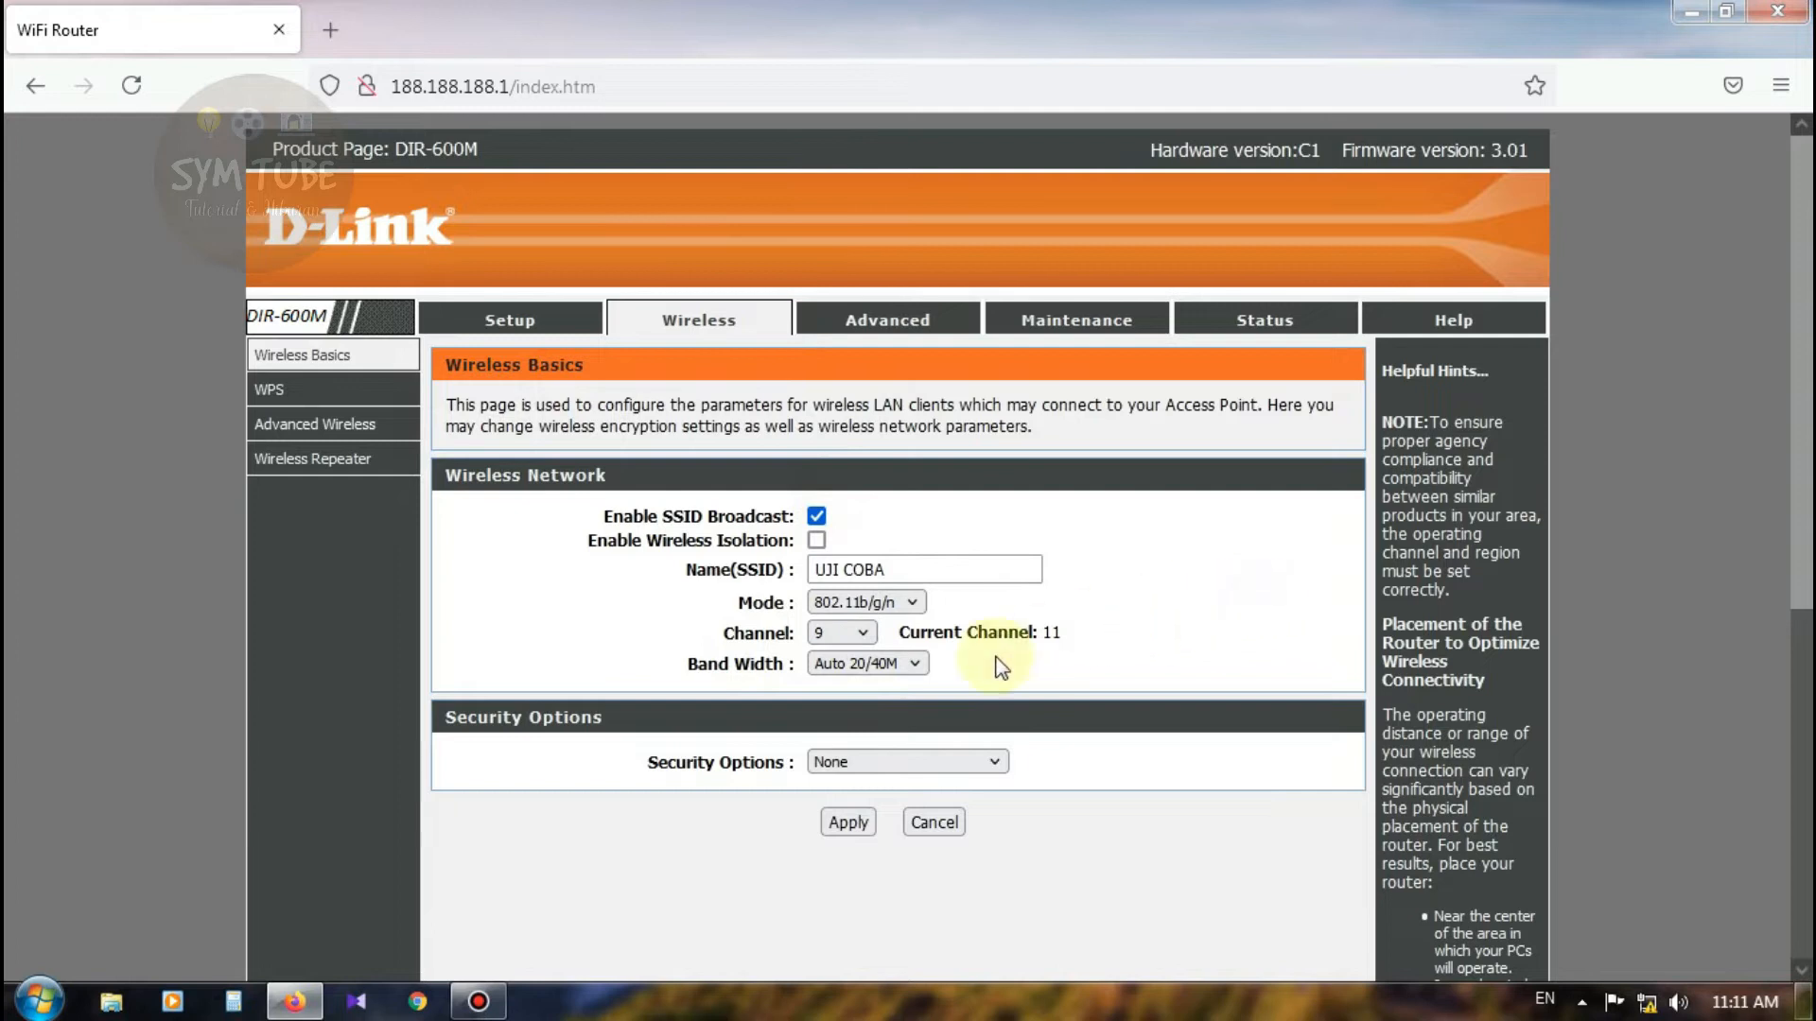
click(864, 665)
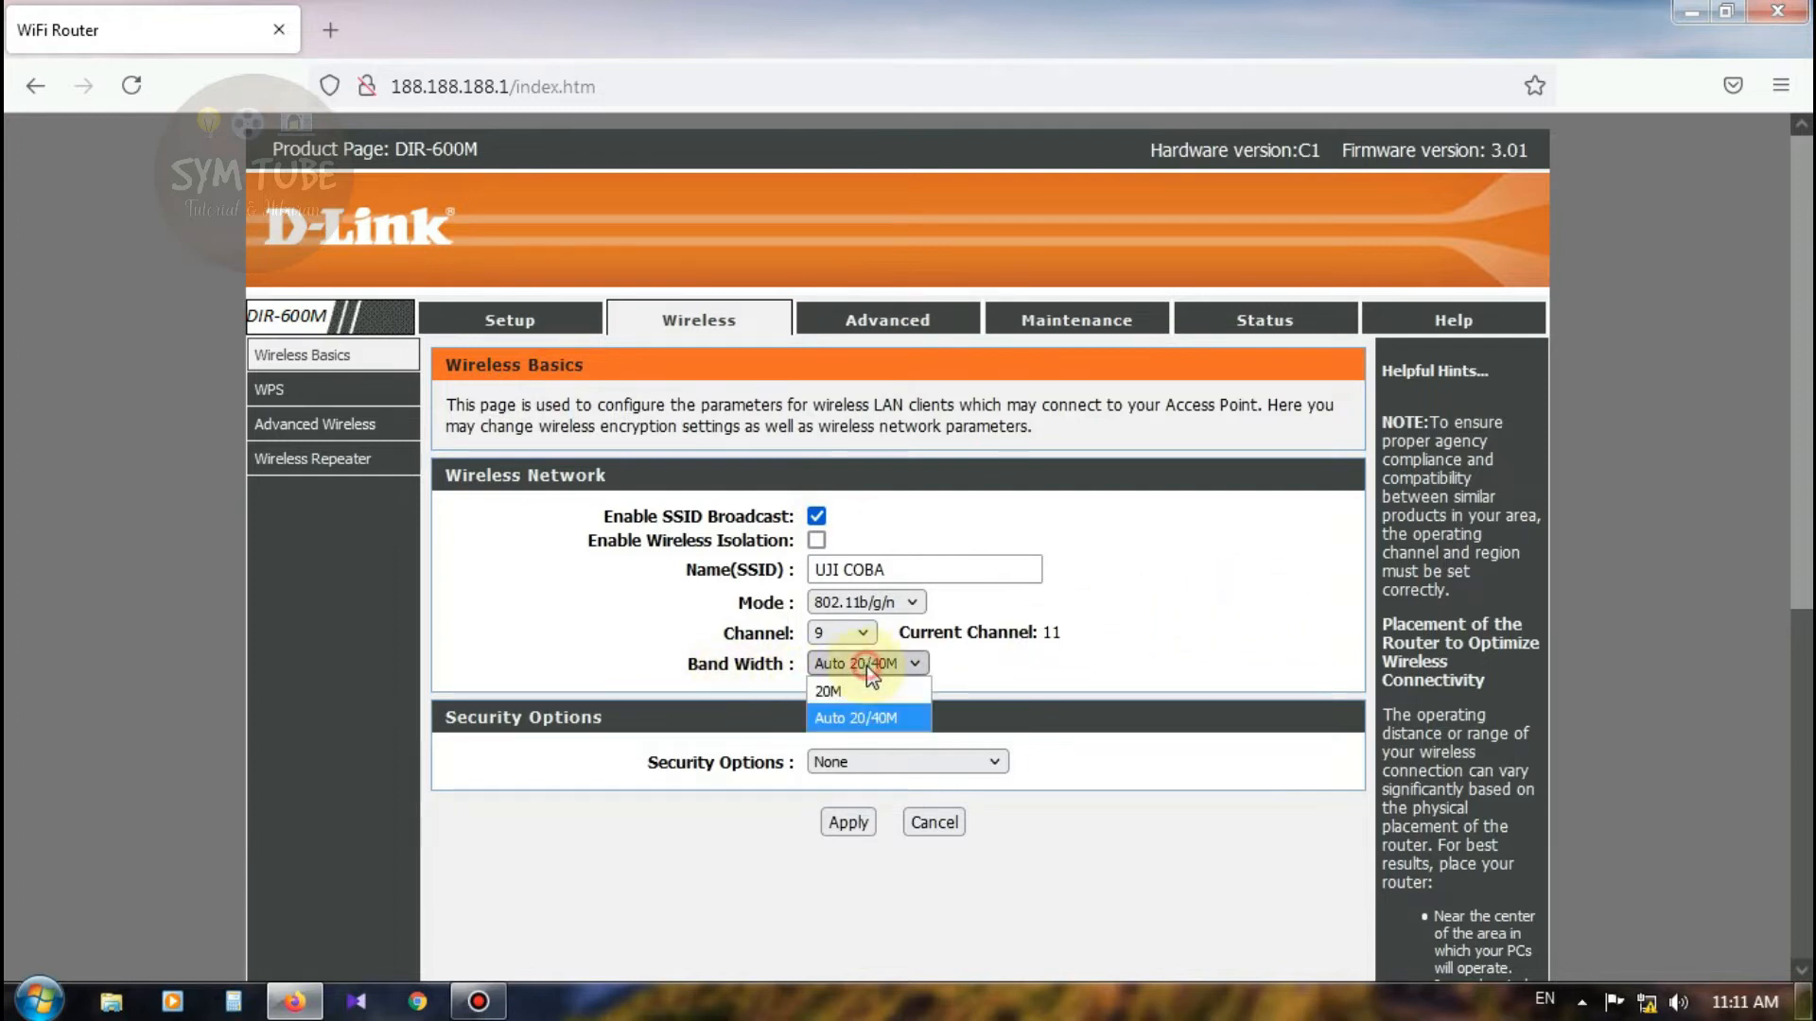
click(857, 691)
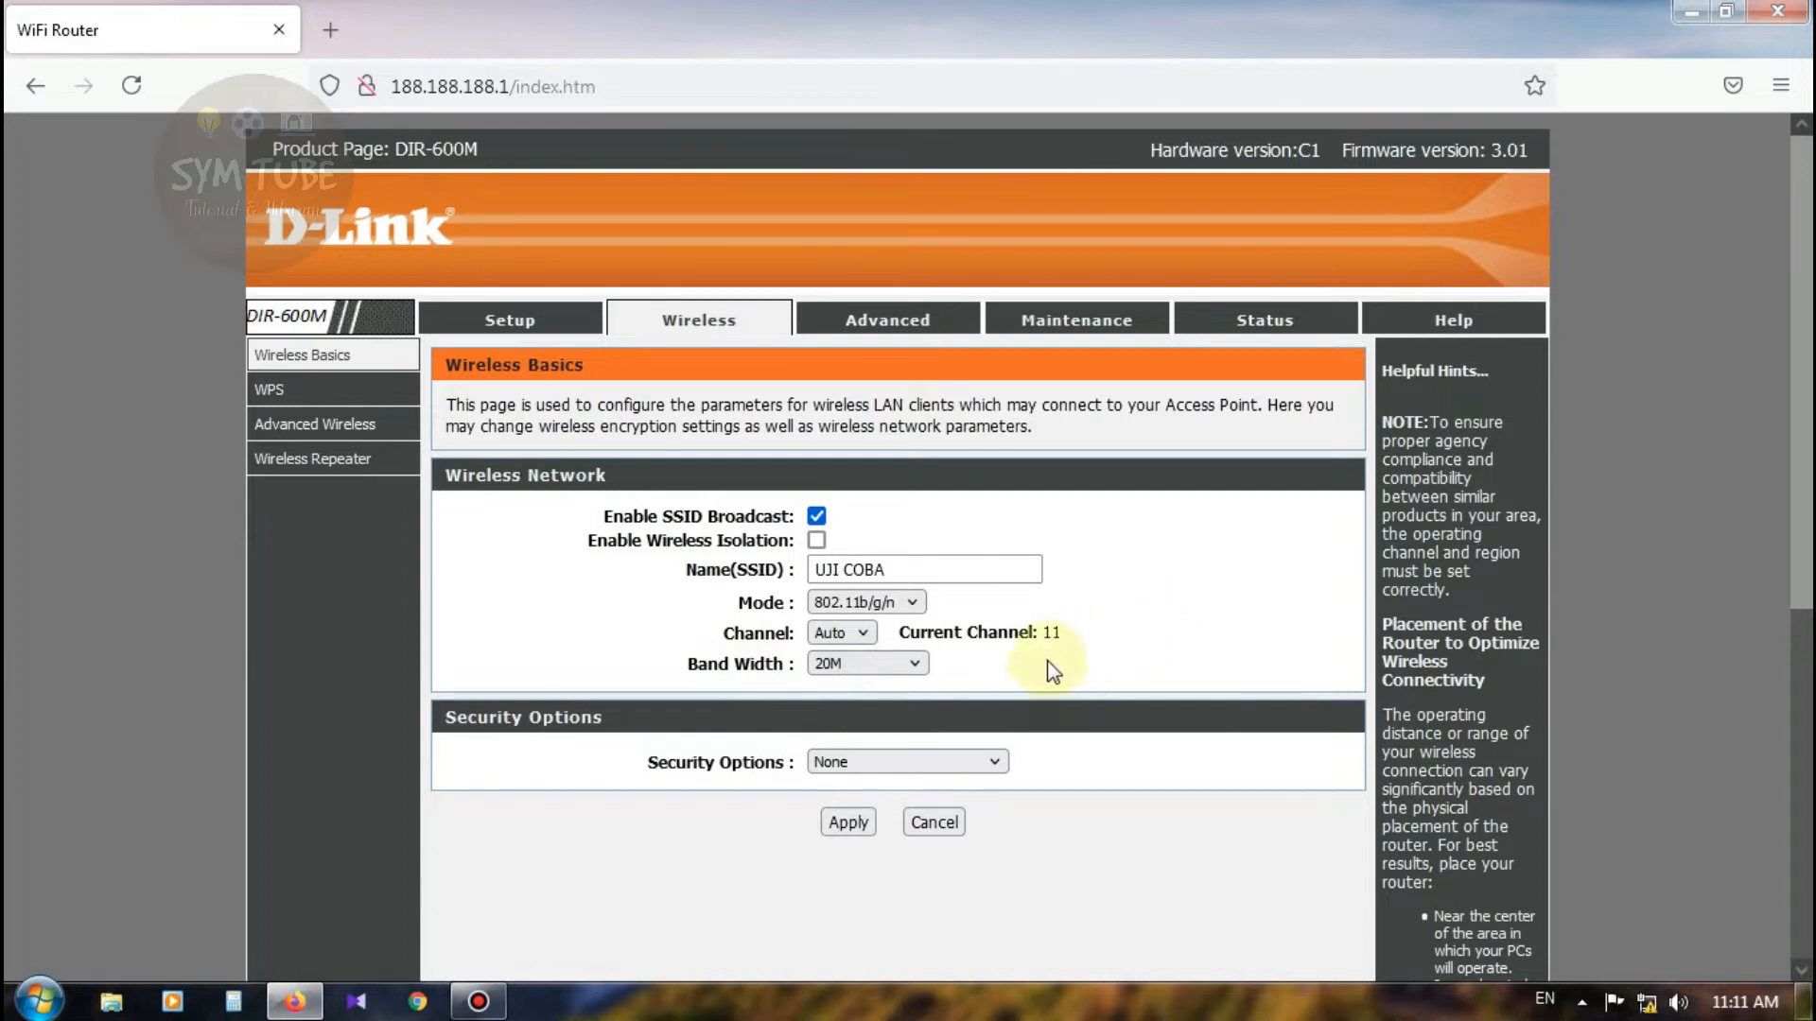
scroll(605, 685, down, 3)
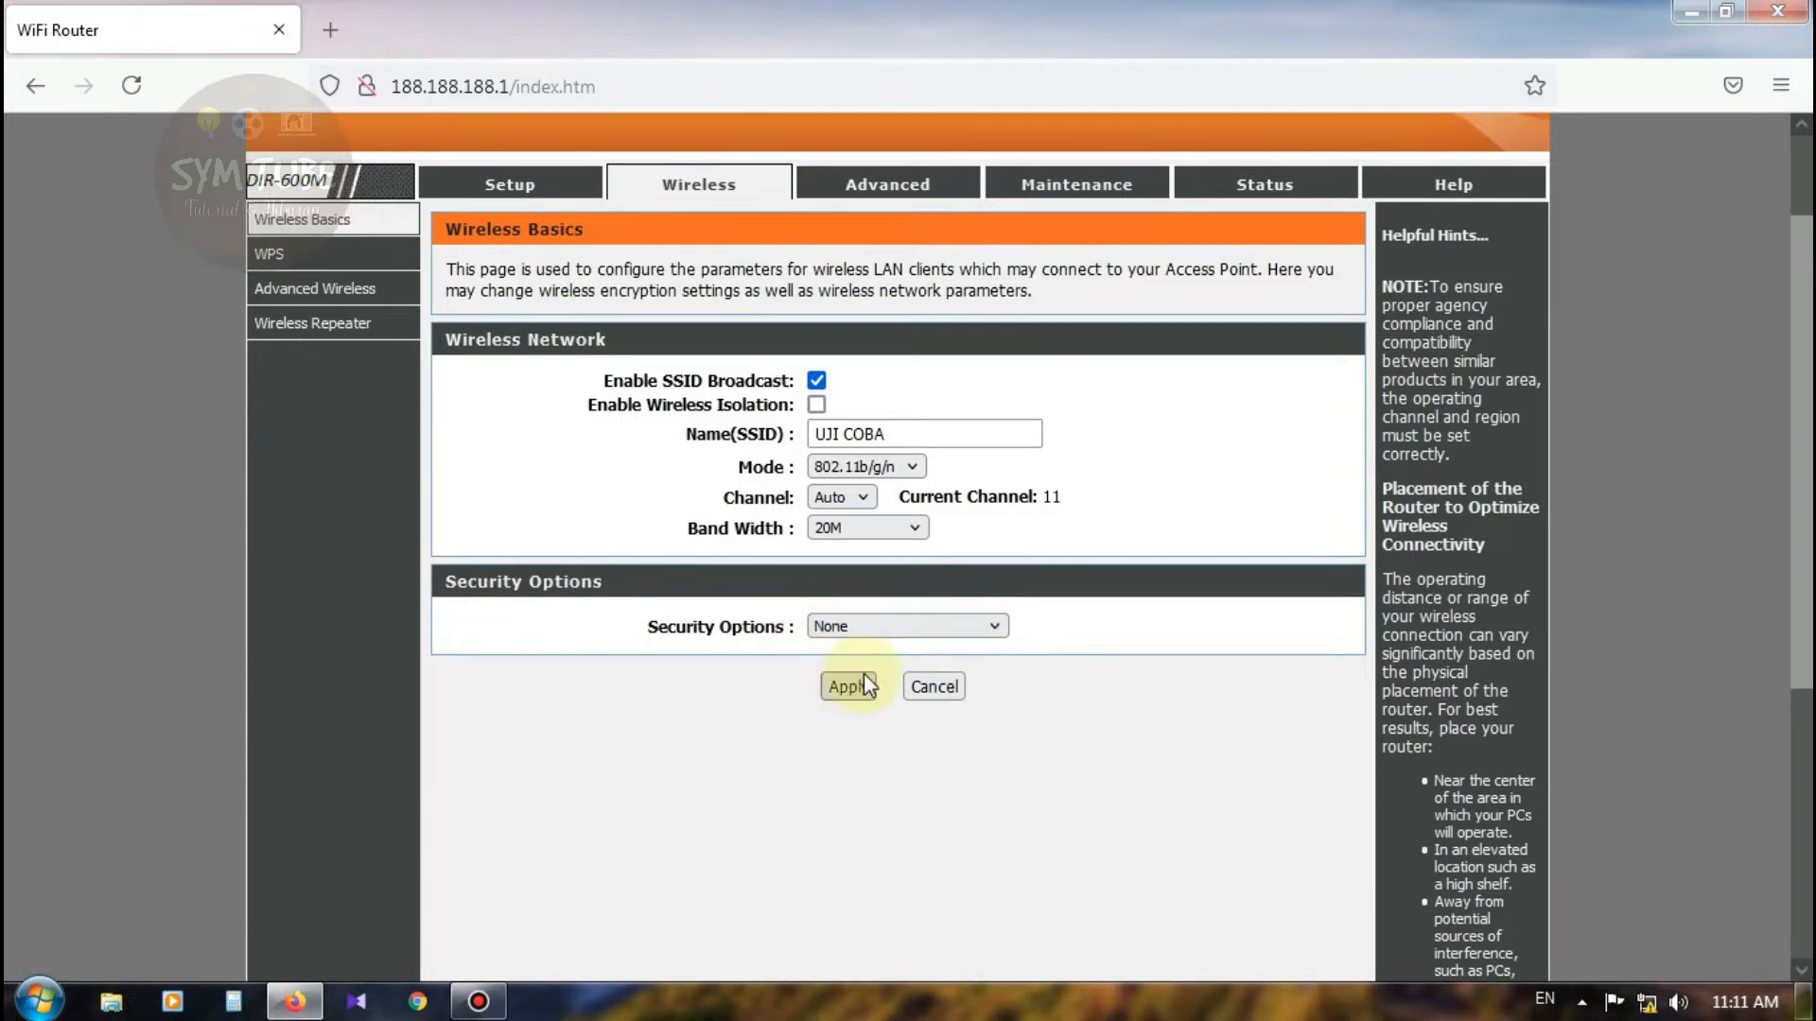
scroll(993, 672, up, 3)
click(857, 822)
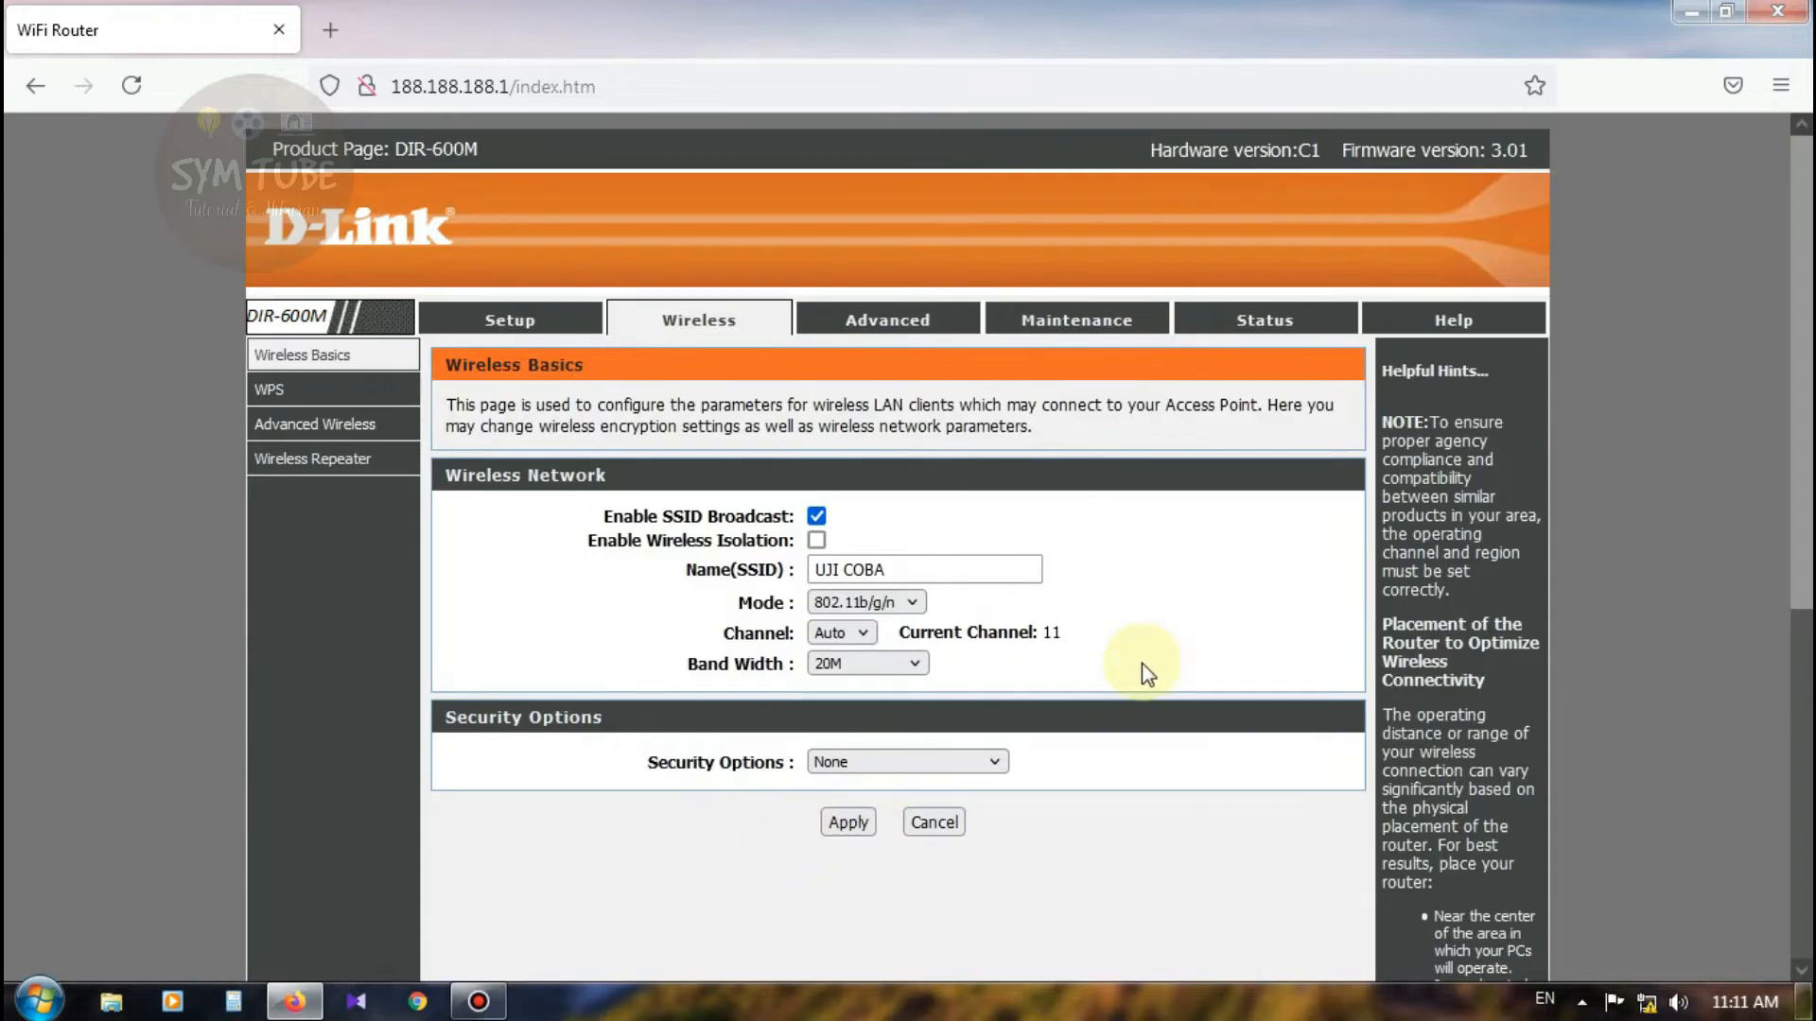
Step: Reload the interface and open the WPS page under the Wireless section
click(131, 87)
scroll(1156, 454, down, 3)
scroll(1155, 454, down, 5)
scroll(1065, 495, up, 8)
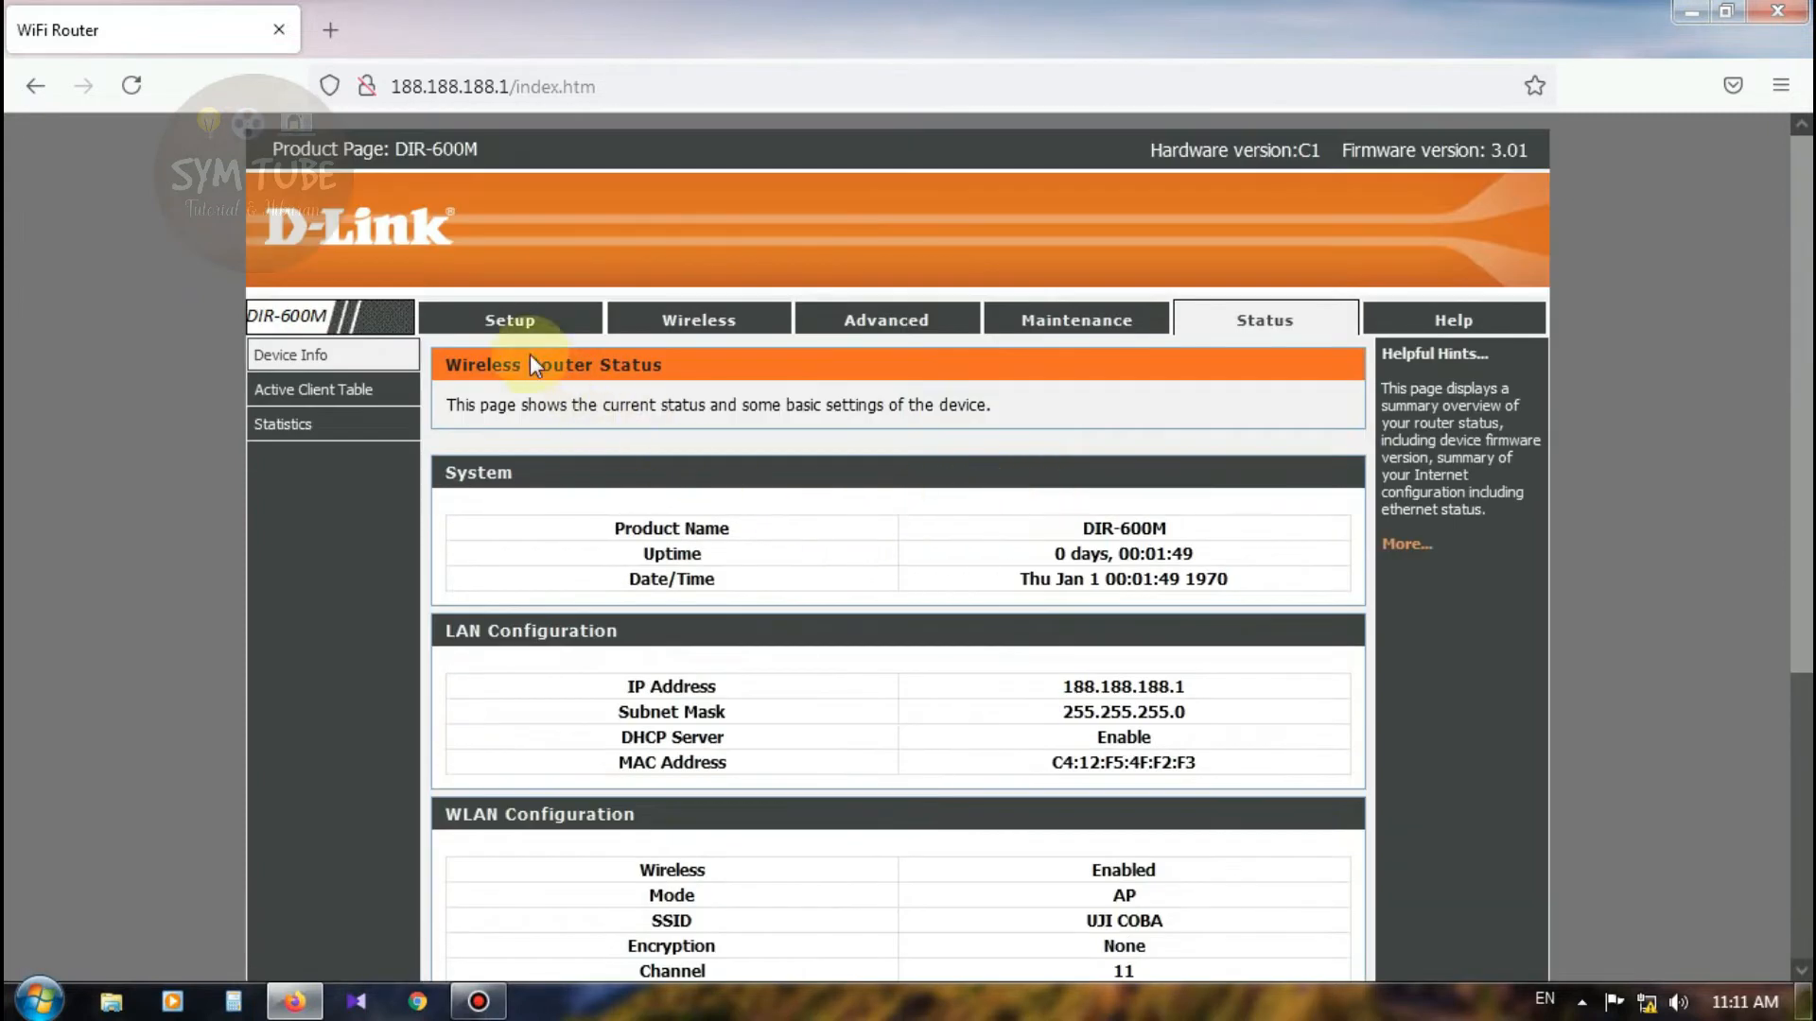
click(694, 332)
scroll(928, 494, down, 3)
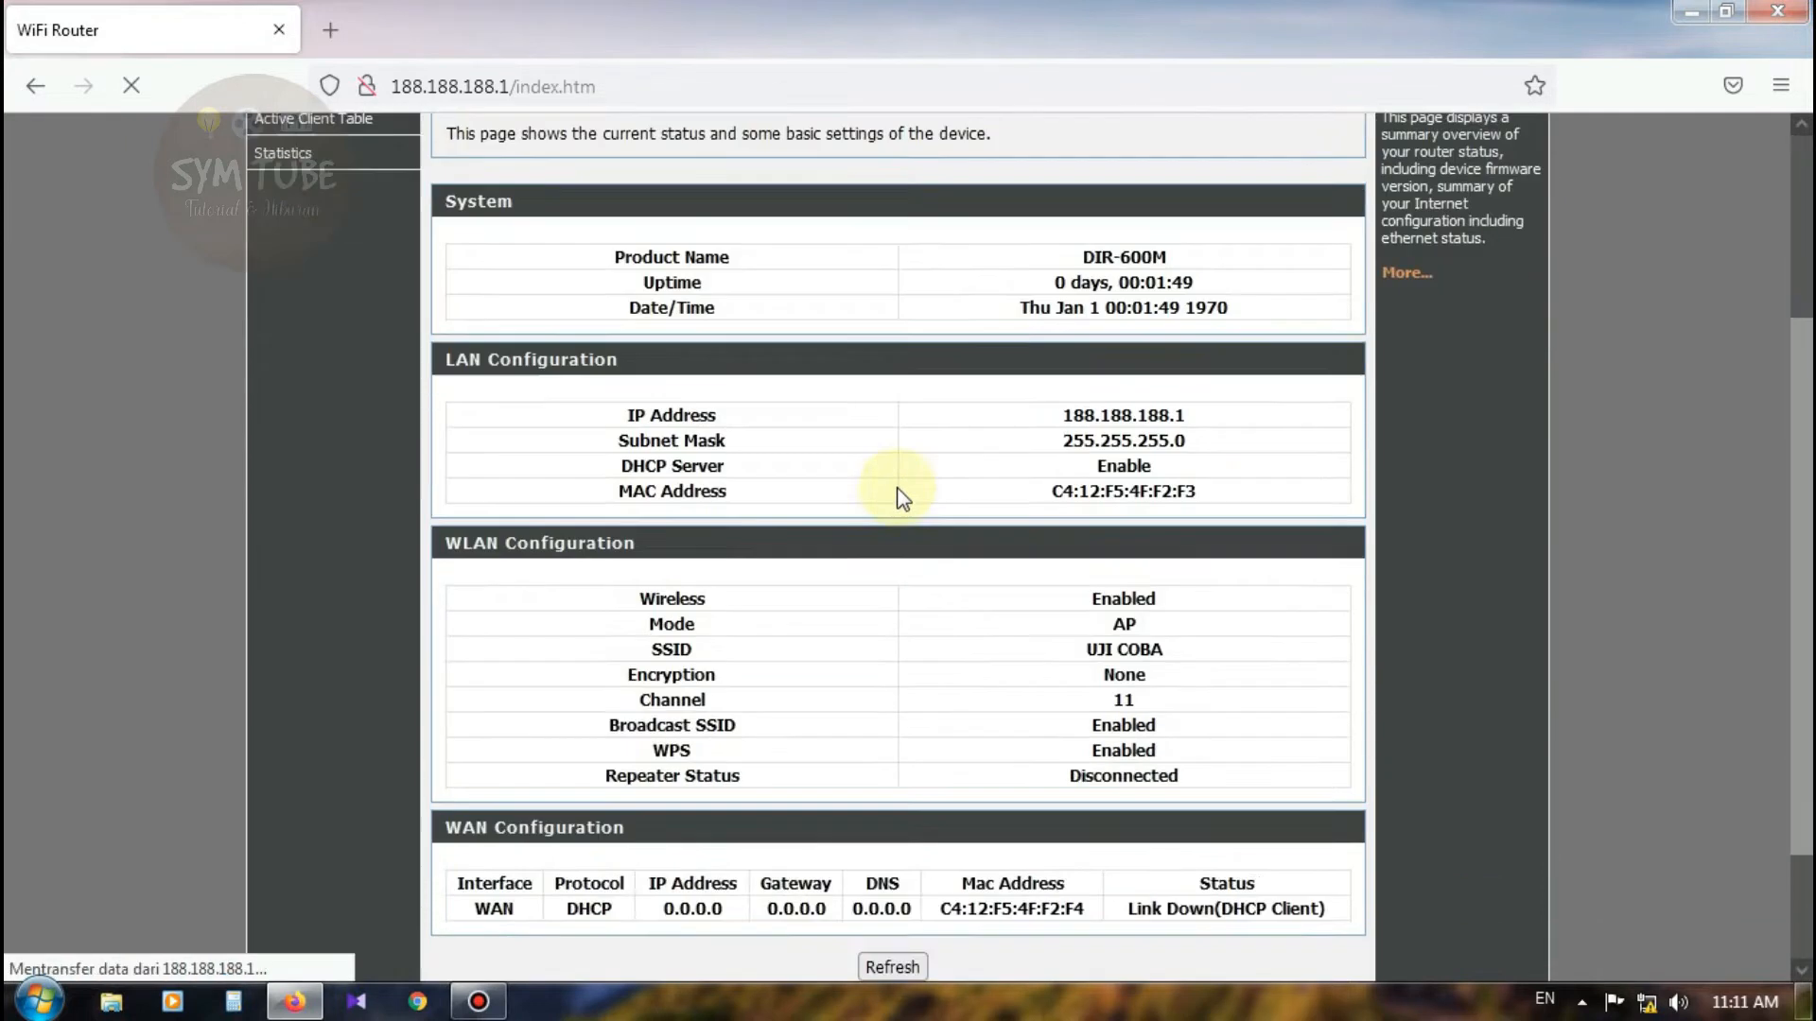
scroll(1035, 560, down, 2)
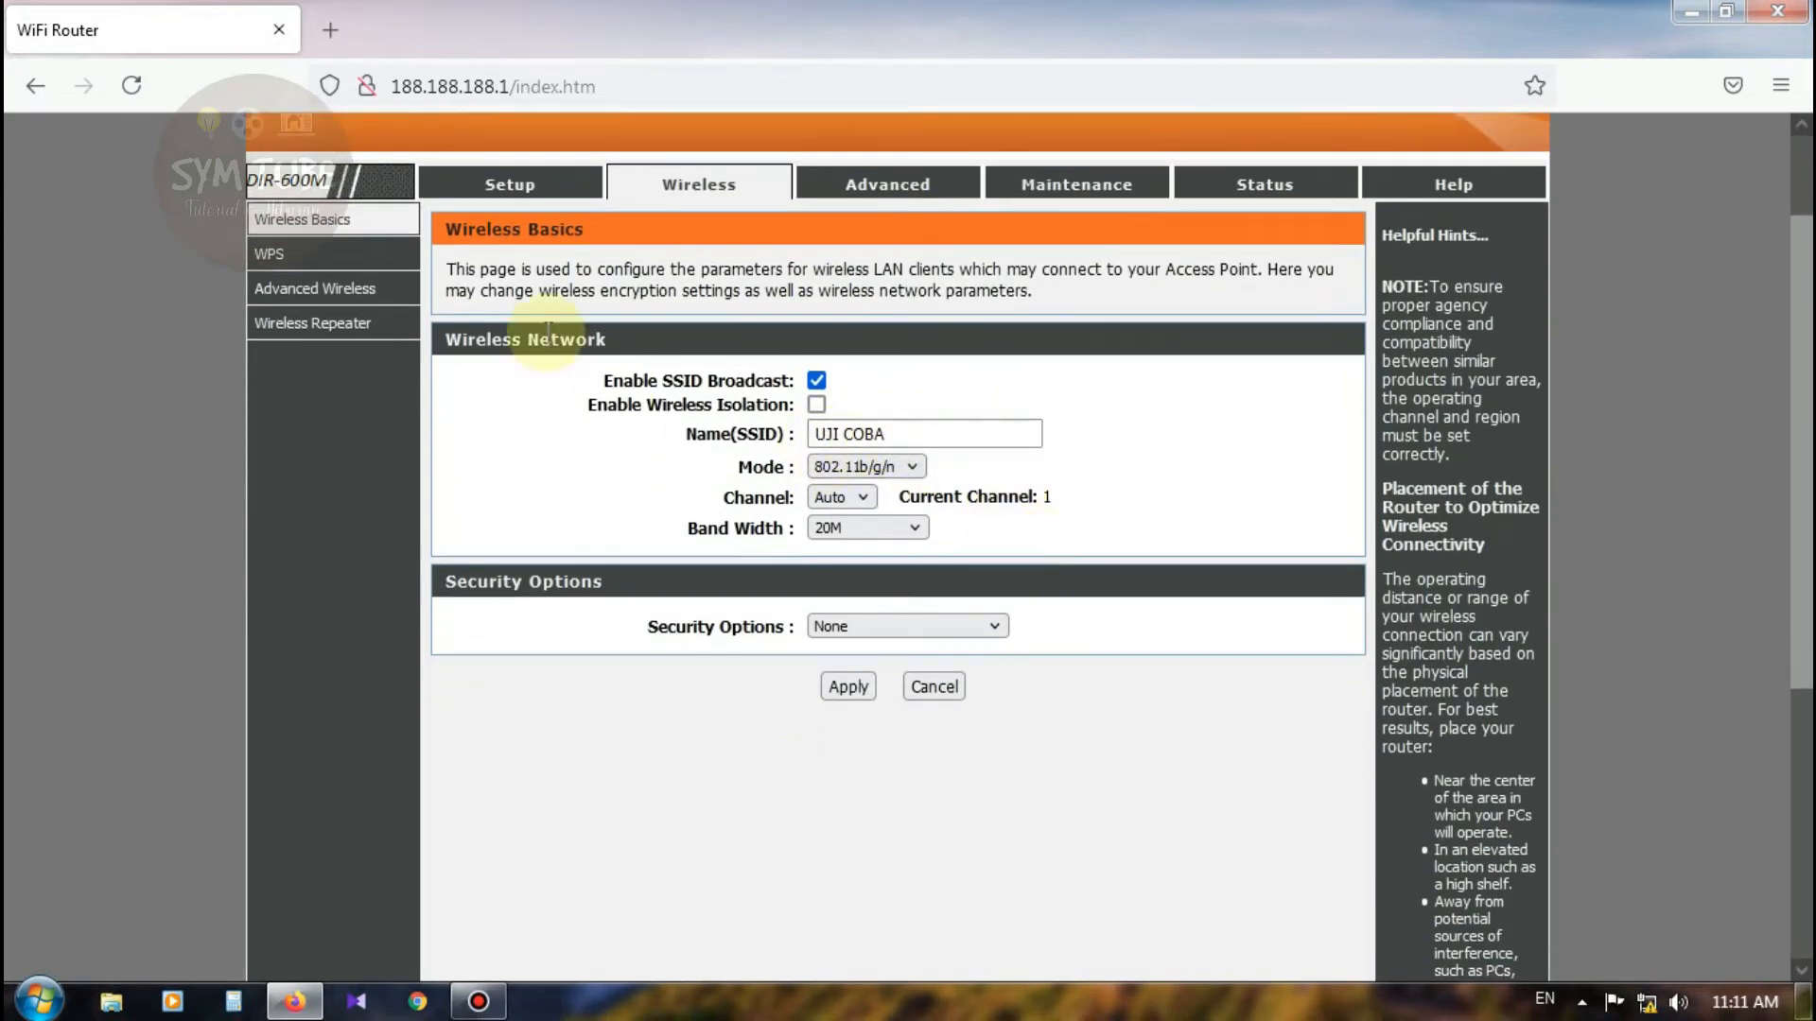
scroll(547, 337, up, 2)
click(276, 392)
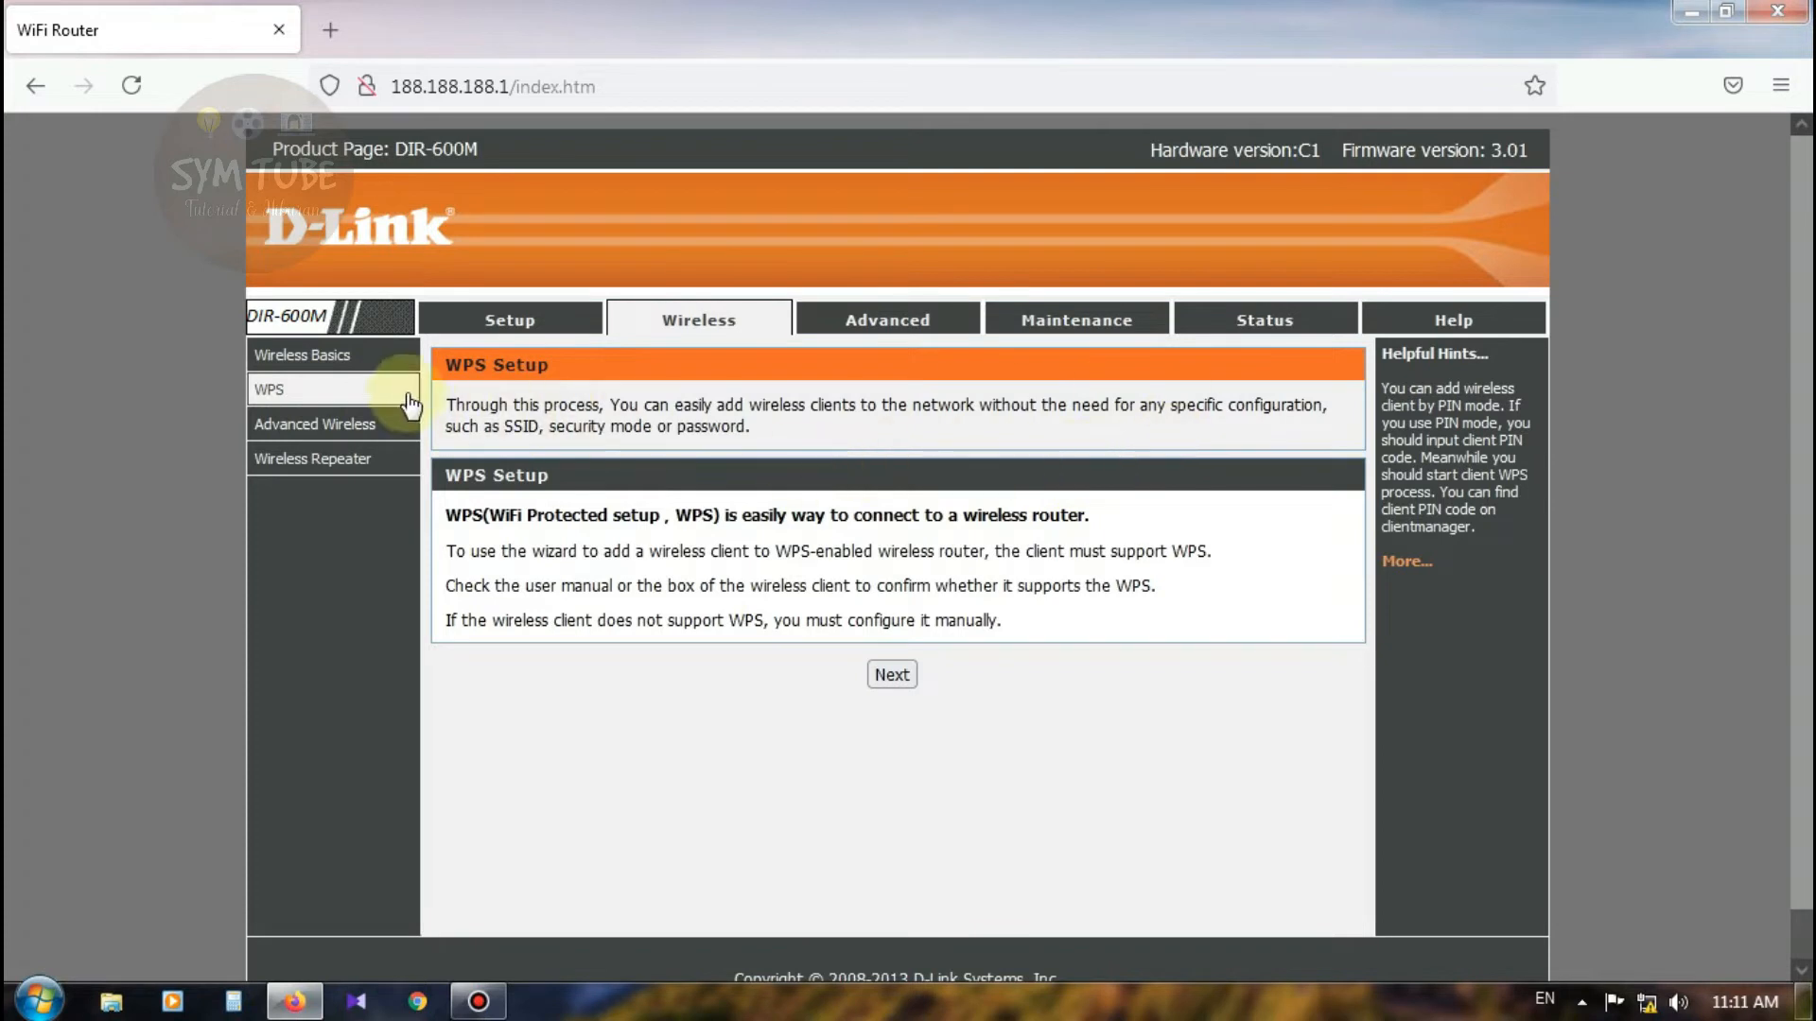
Step: Uncheck Enable WPS on the Advanced Wireless page and apply the change
click(306, 431)
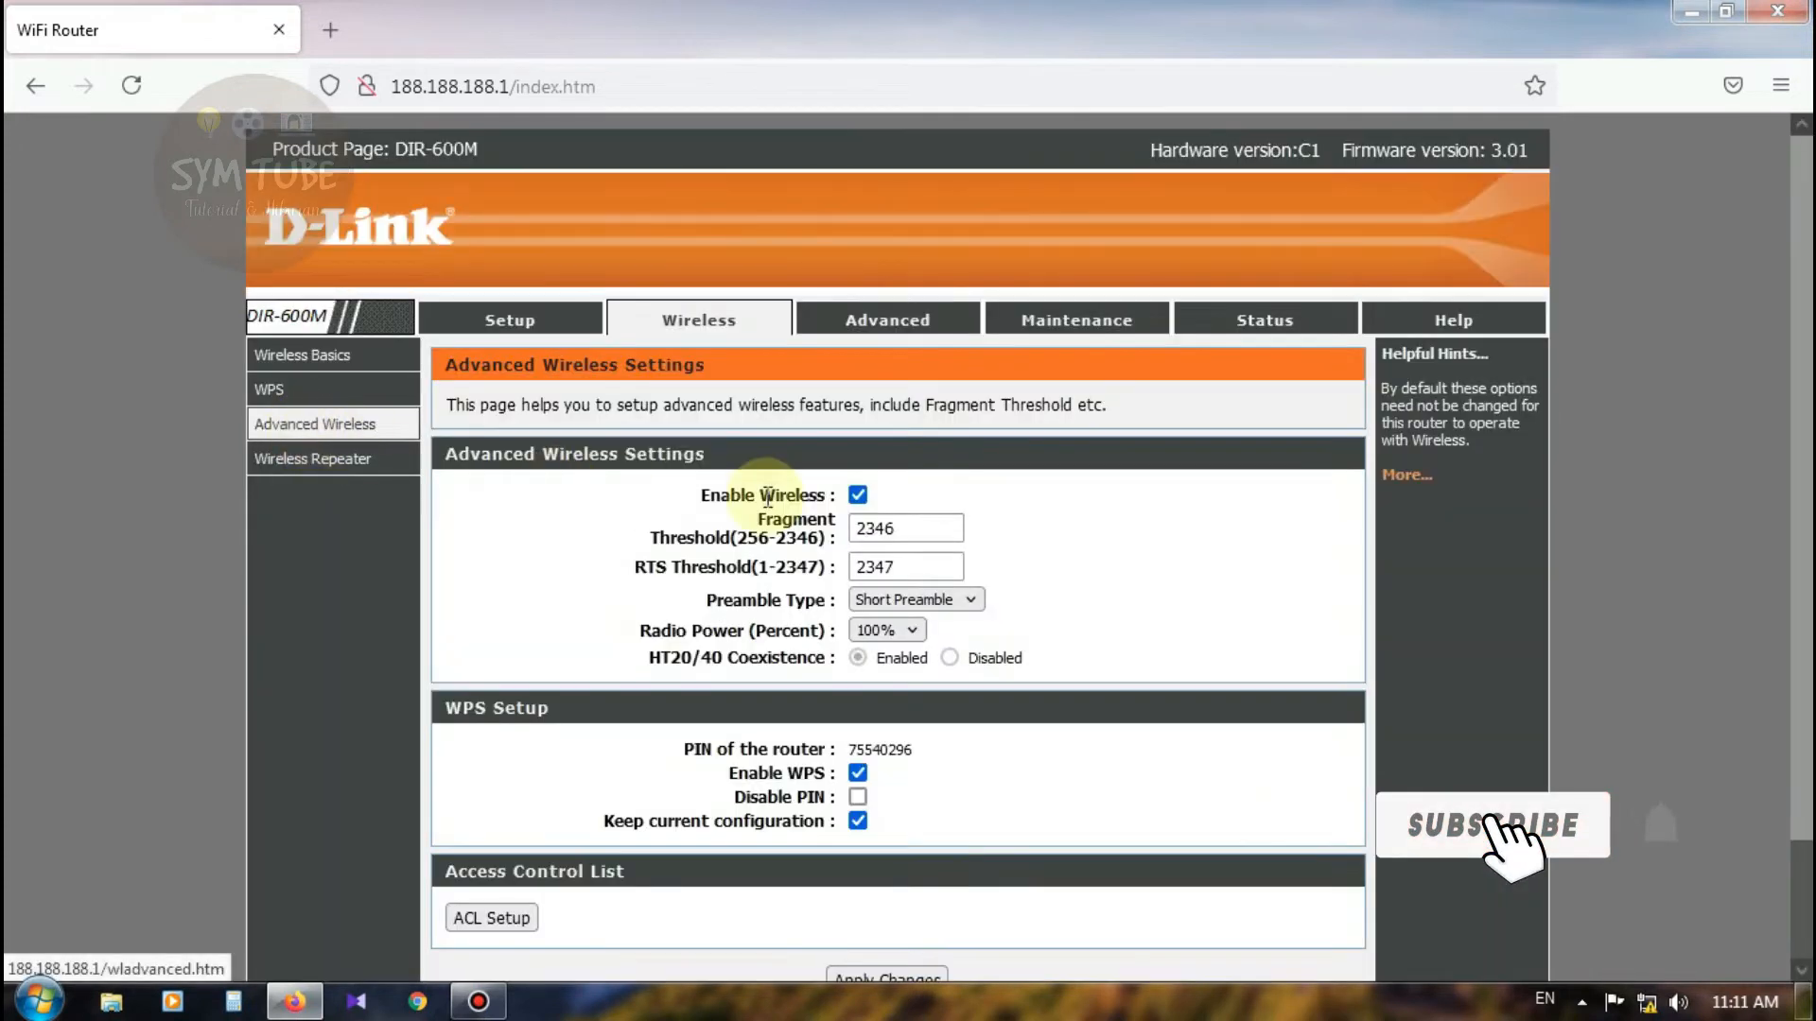
scroll(832, 492, down, 3)
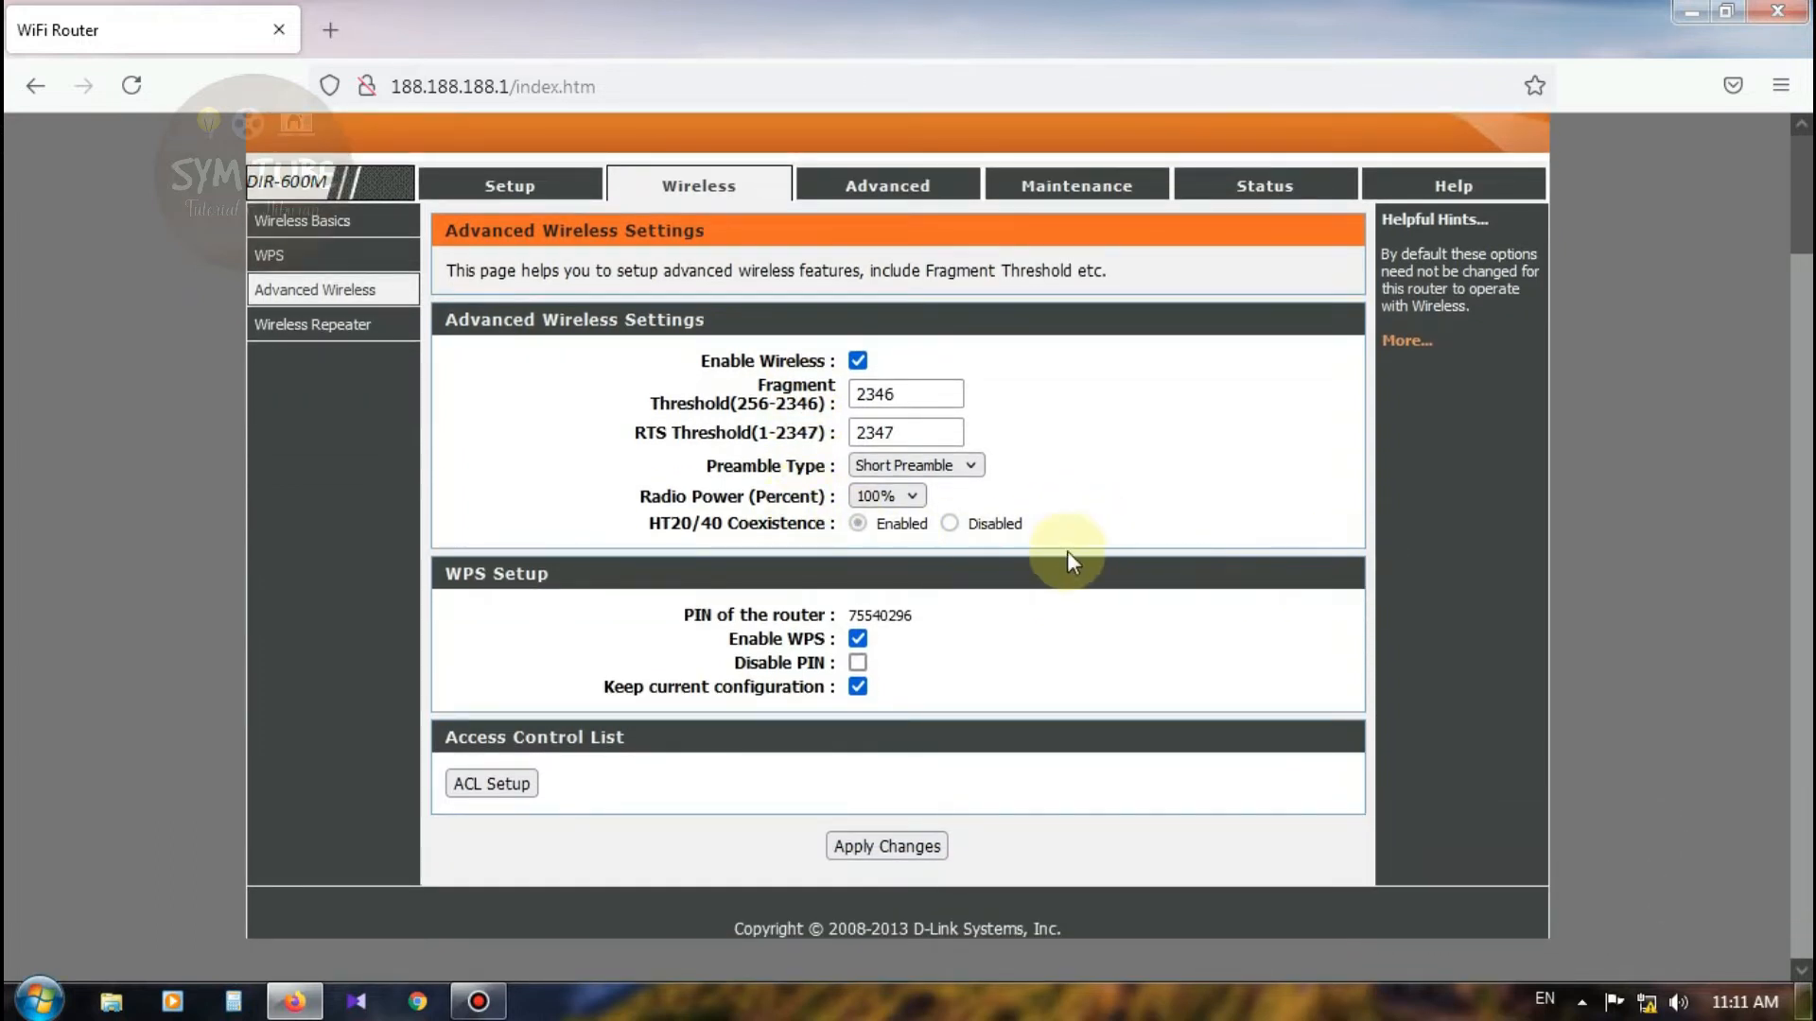
click(858, 688)
click(859, 639)
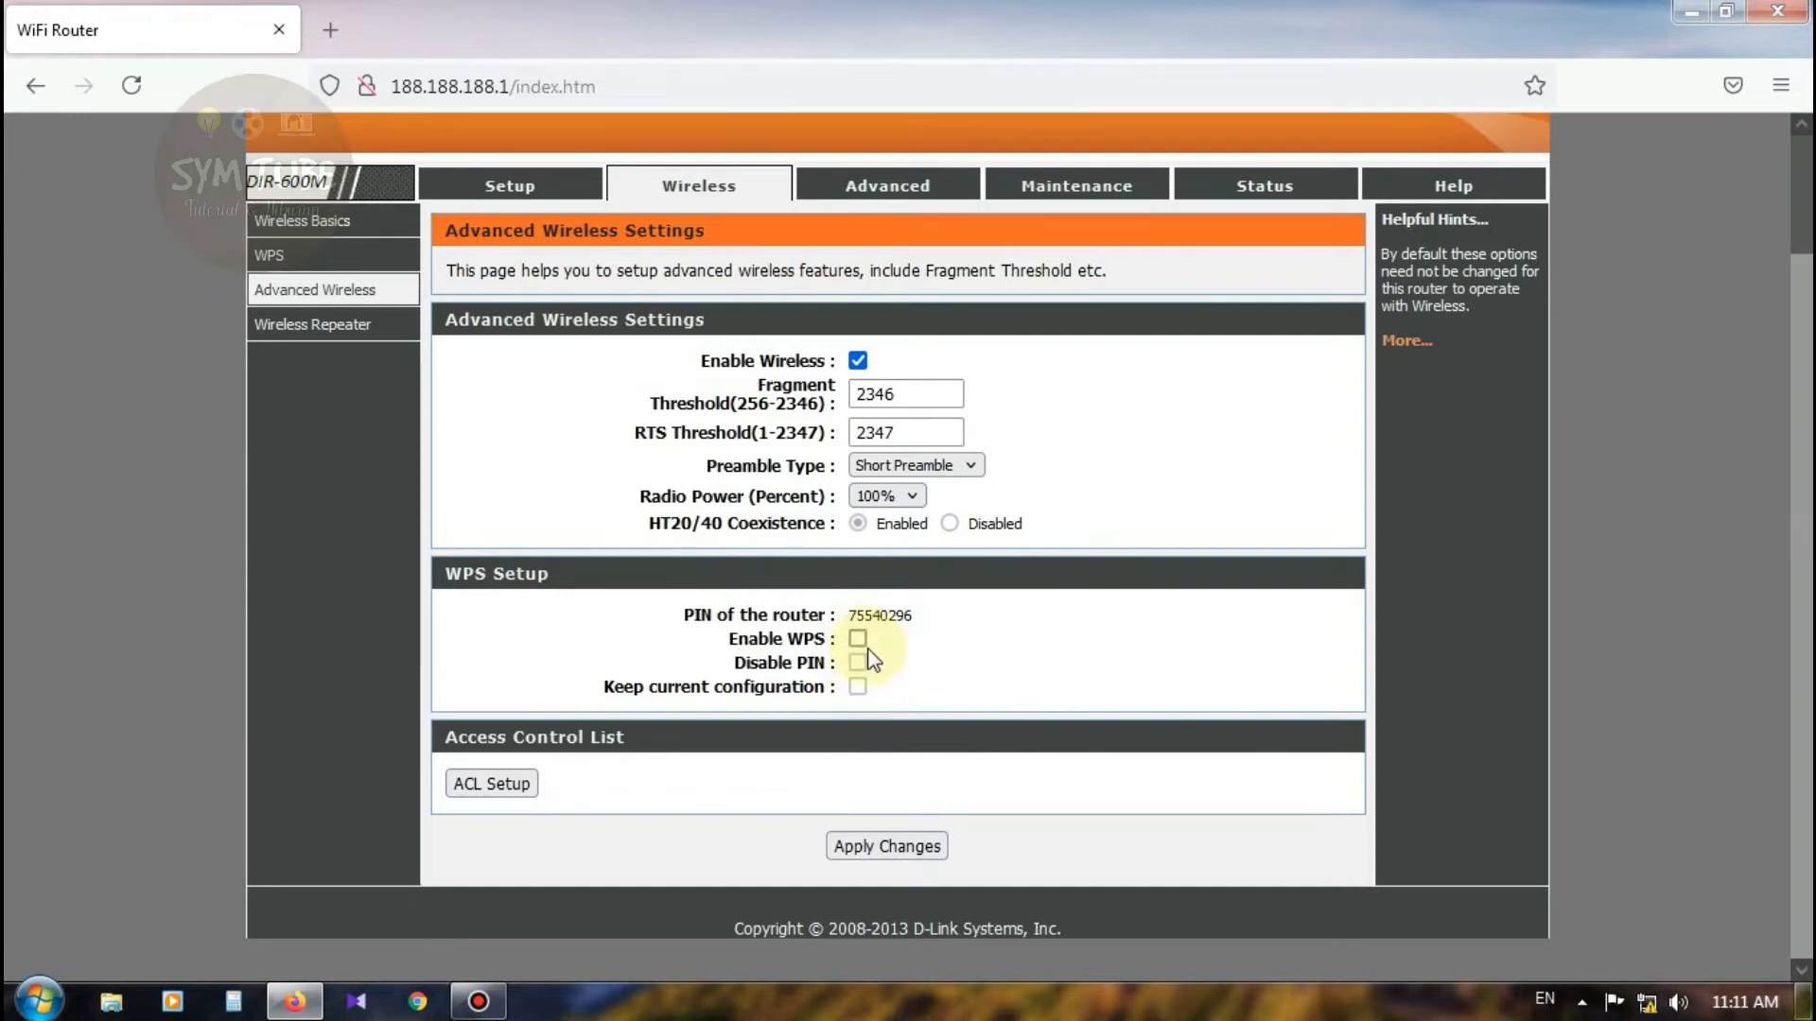
click(858, 639)
click(857, 641)
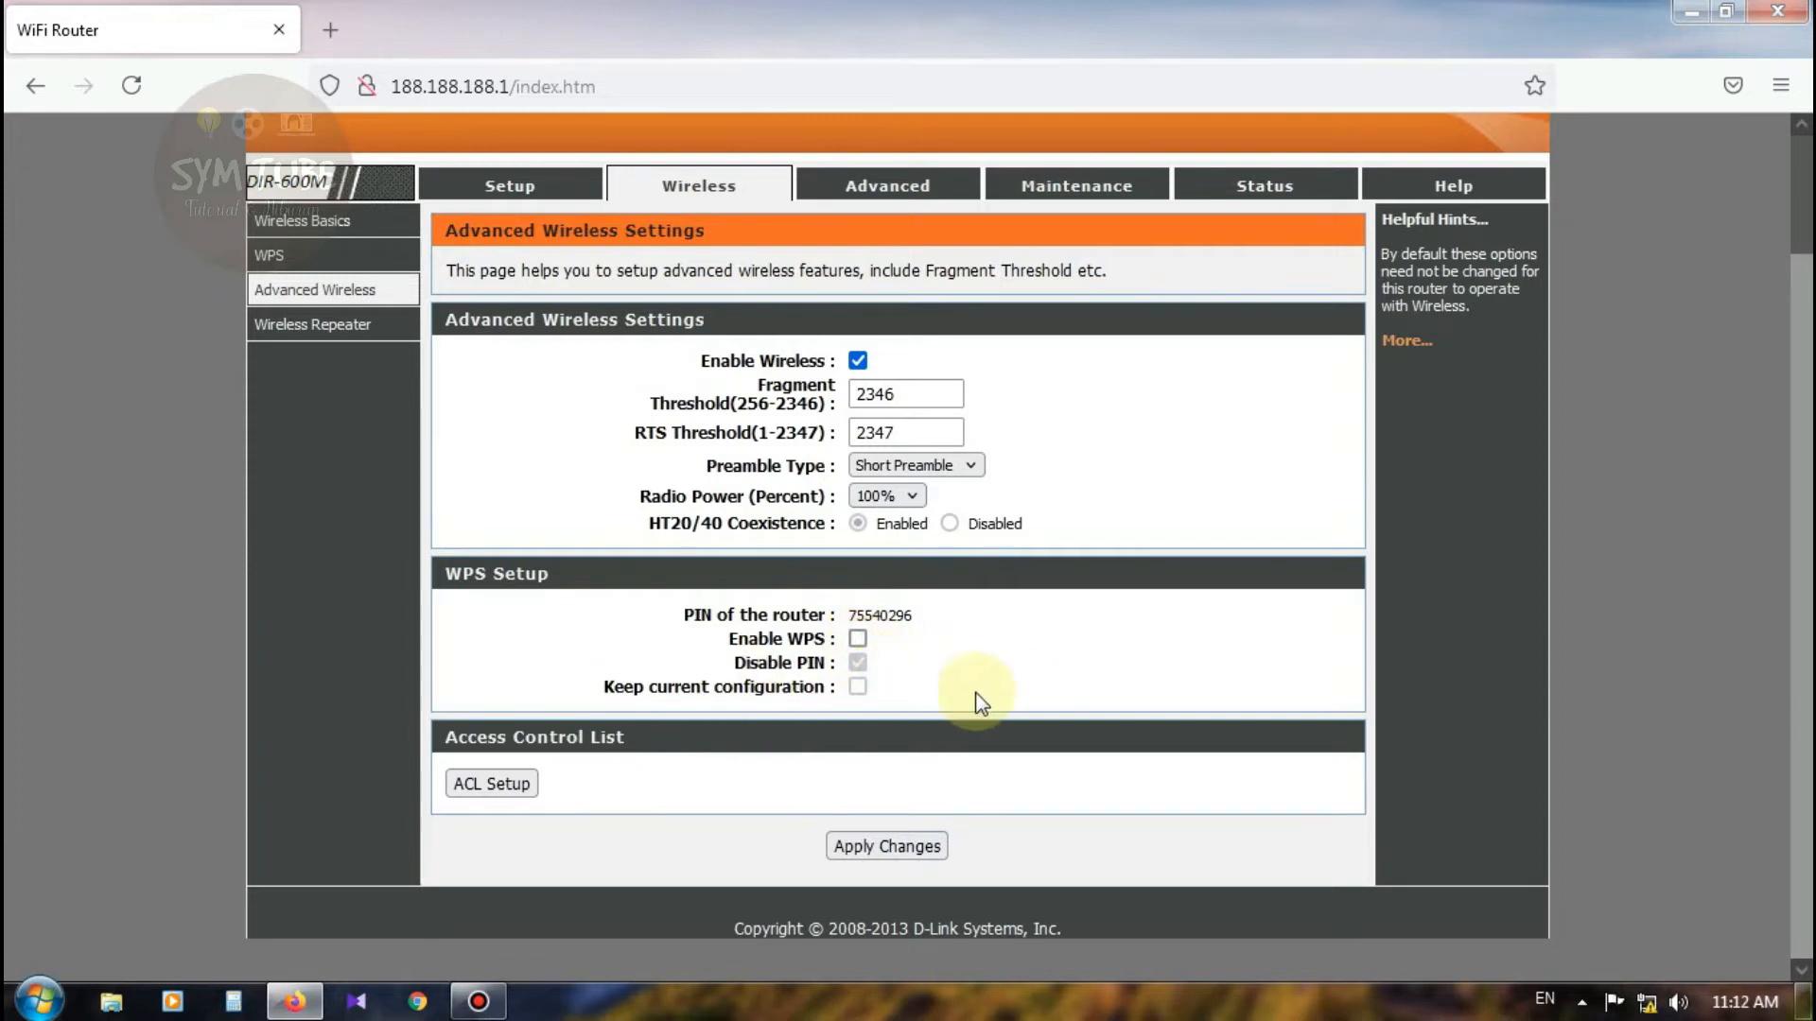
click(901, 845)
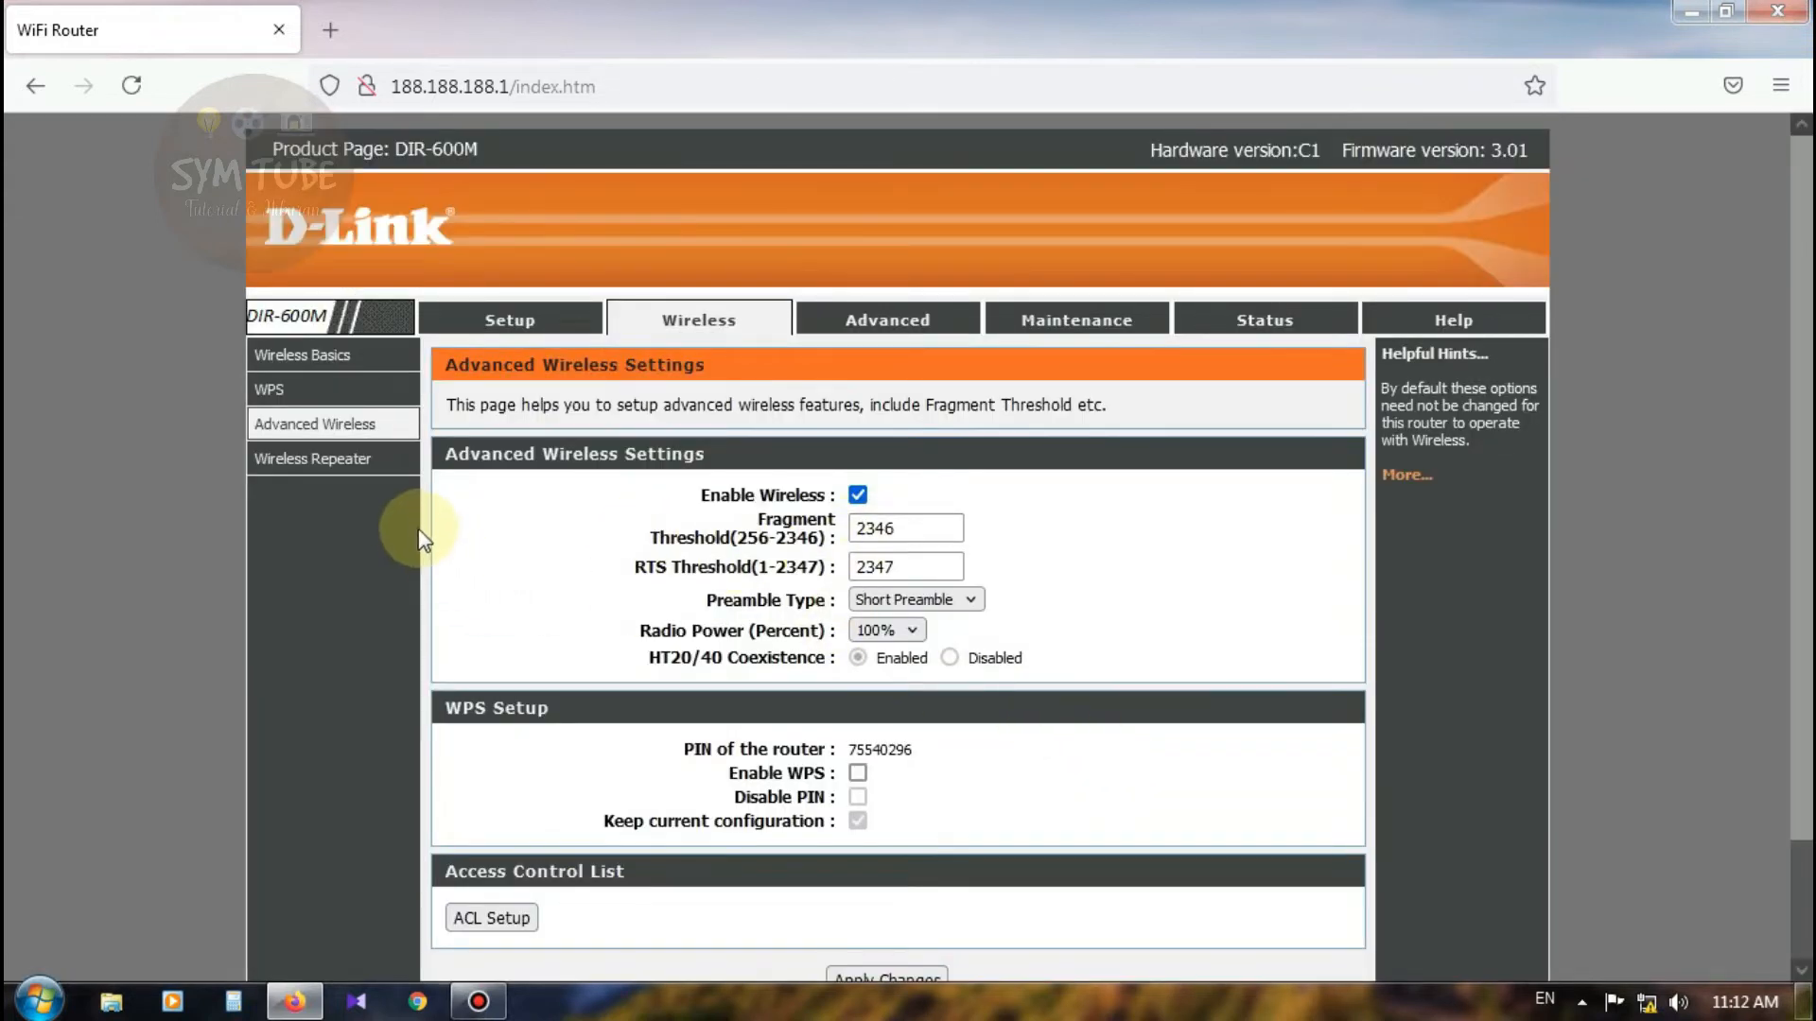
click(325, 465)
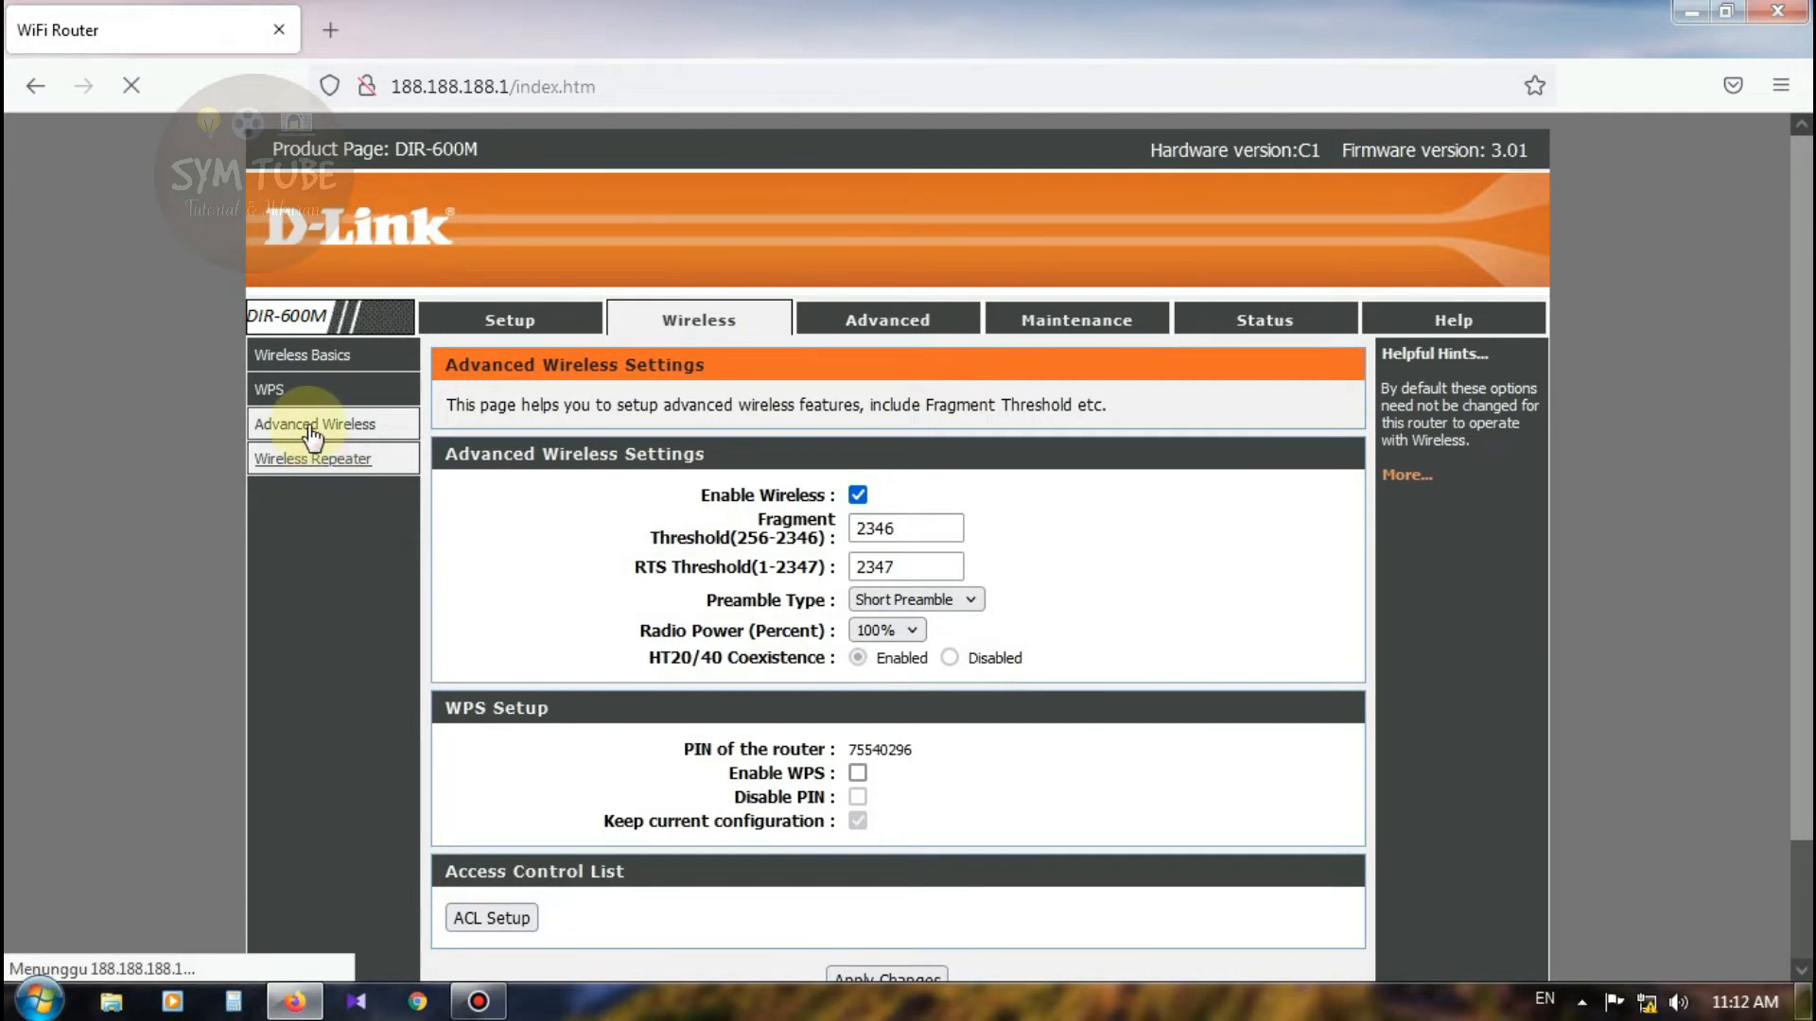
Step: Reload the router page and view the Wireless Repeater settings
click(659, 84)
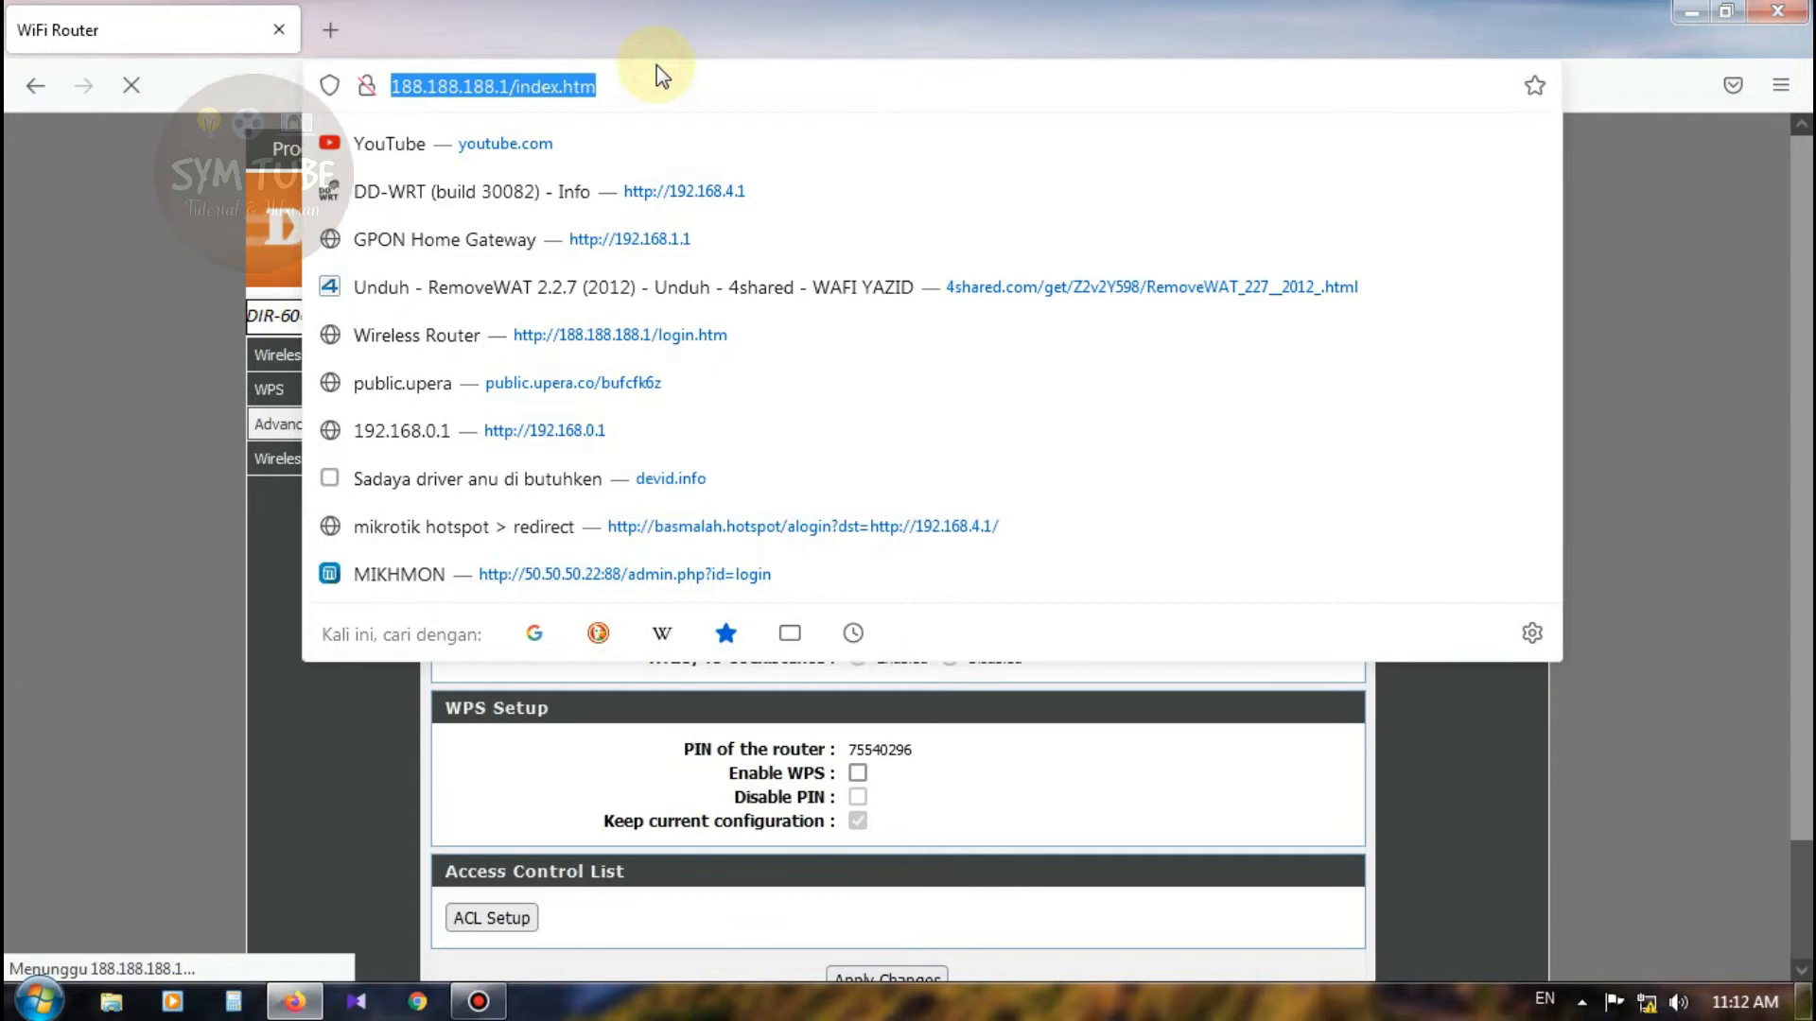
key(Return)
key(Return)
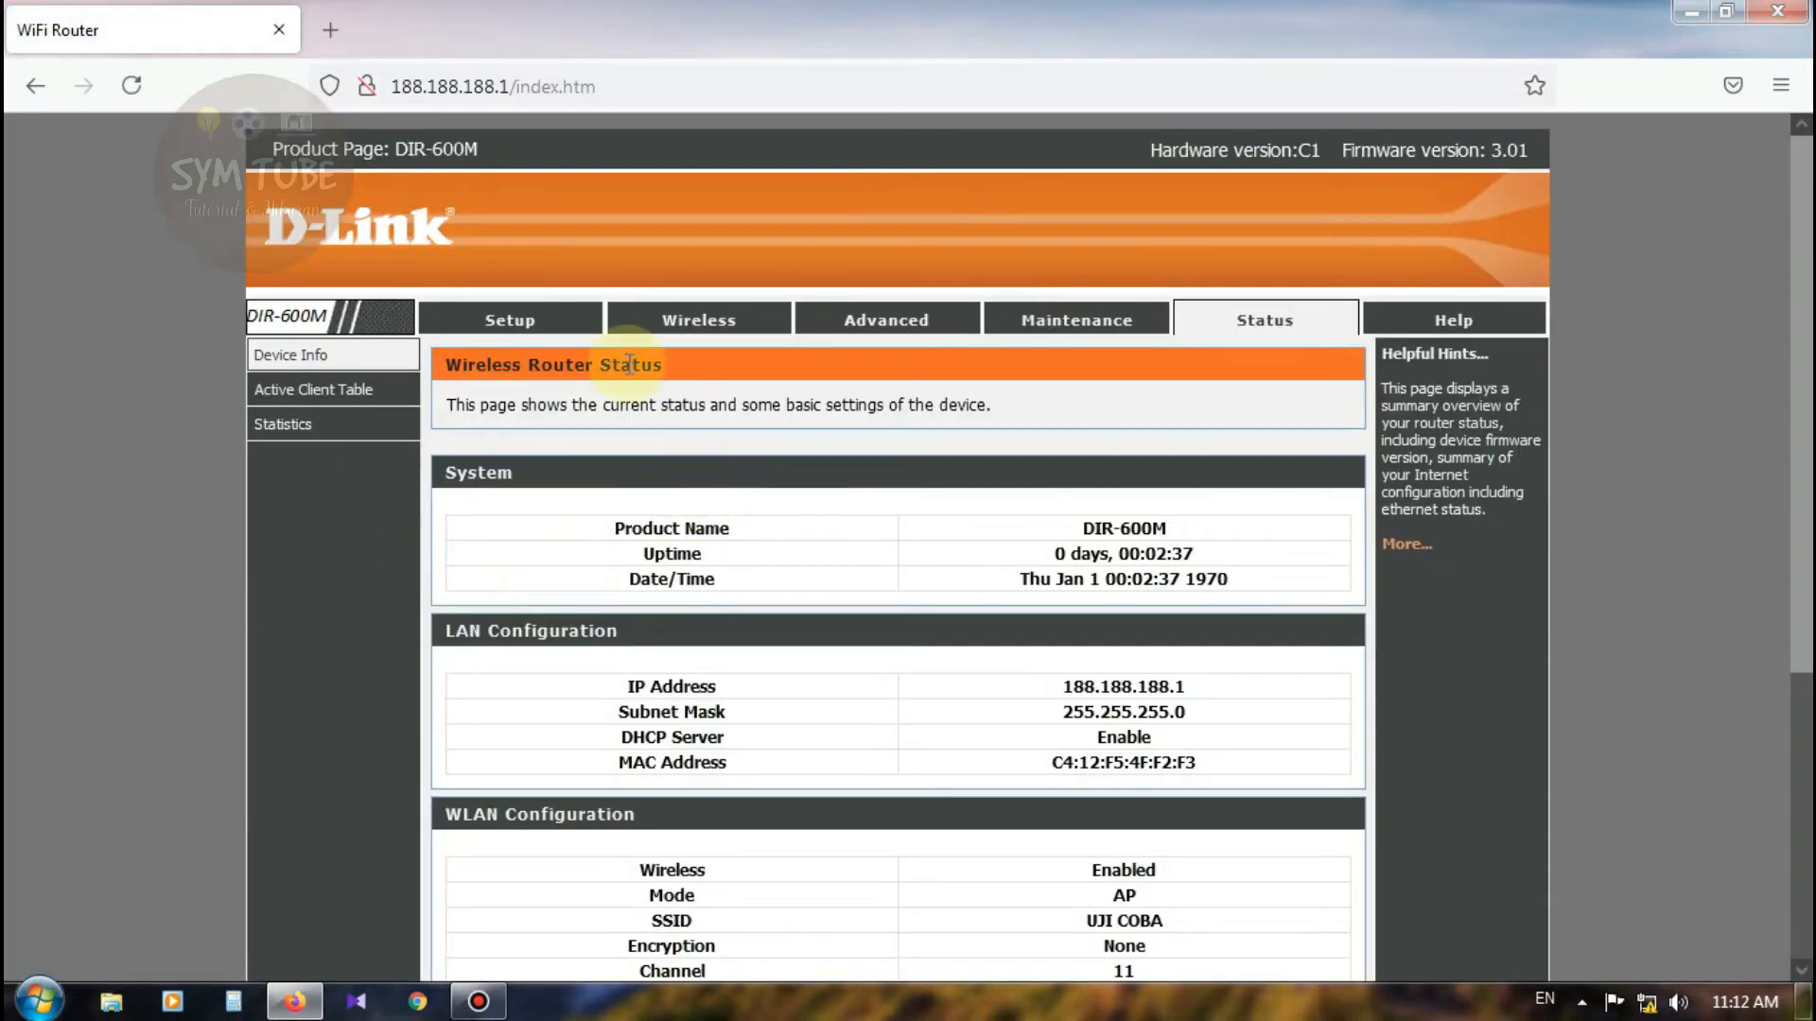
click(705, 321)
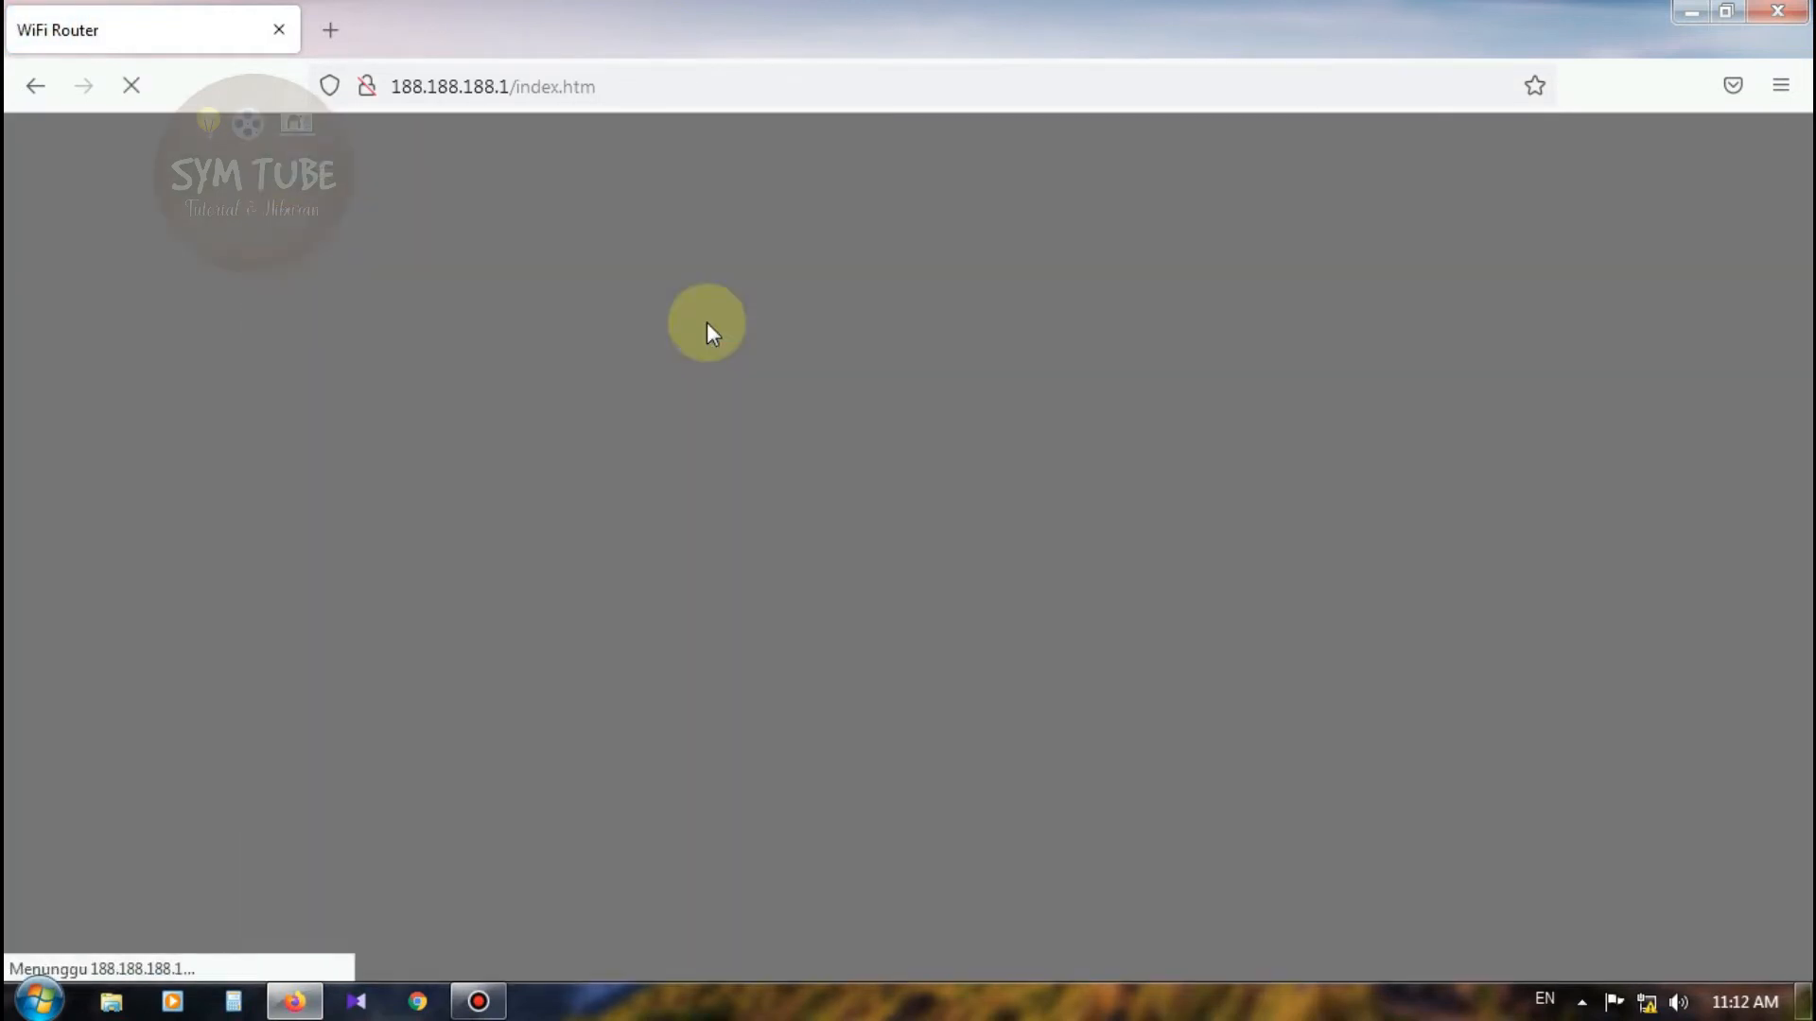
click(327, 464)
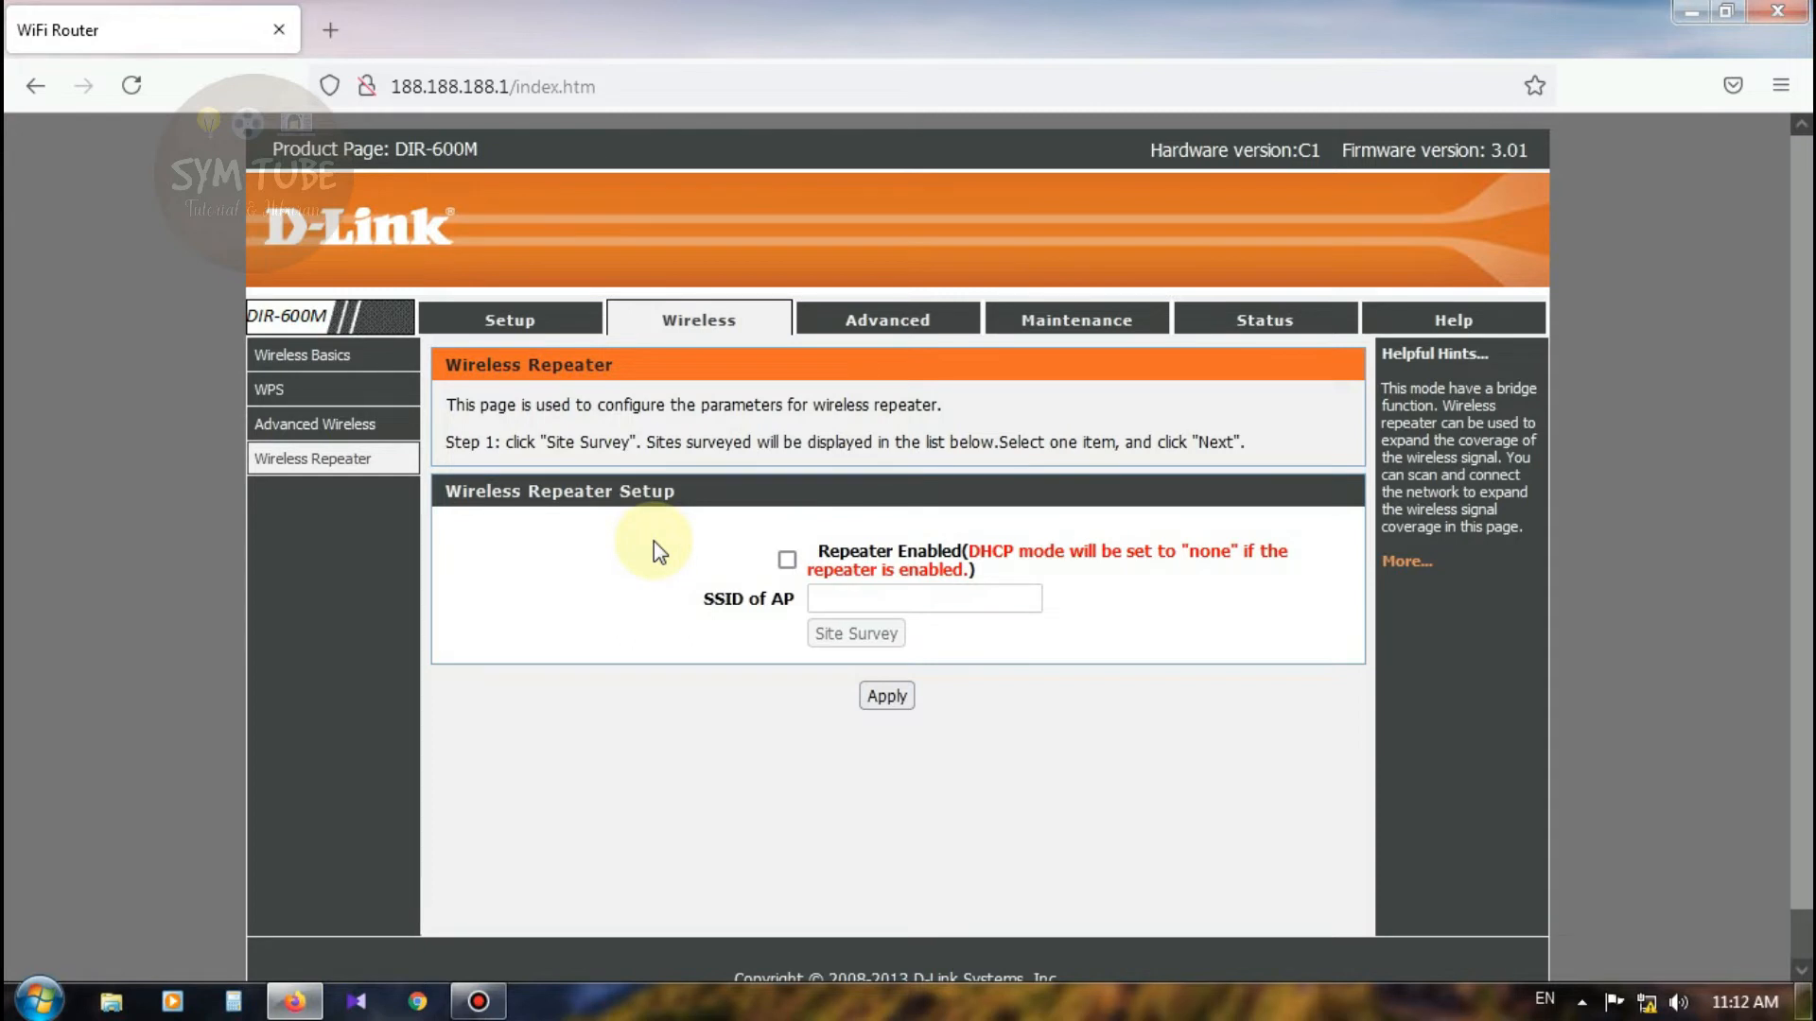
Step: Browse the Advanced and Maintenance pages (Reboot/Reset, Firmware, Backup) and open Admin account settings
click(851, 322)
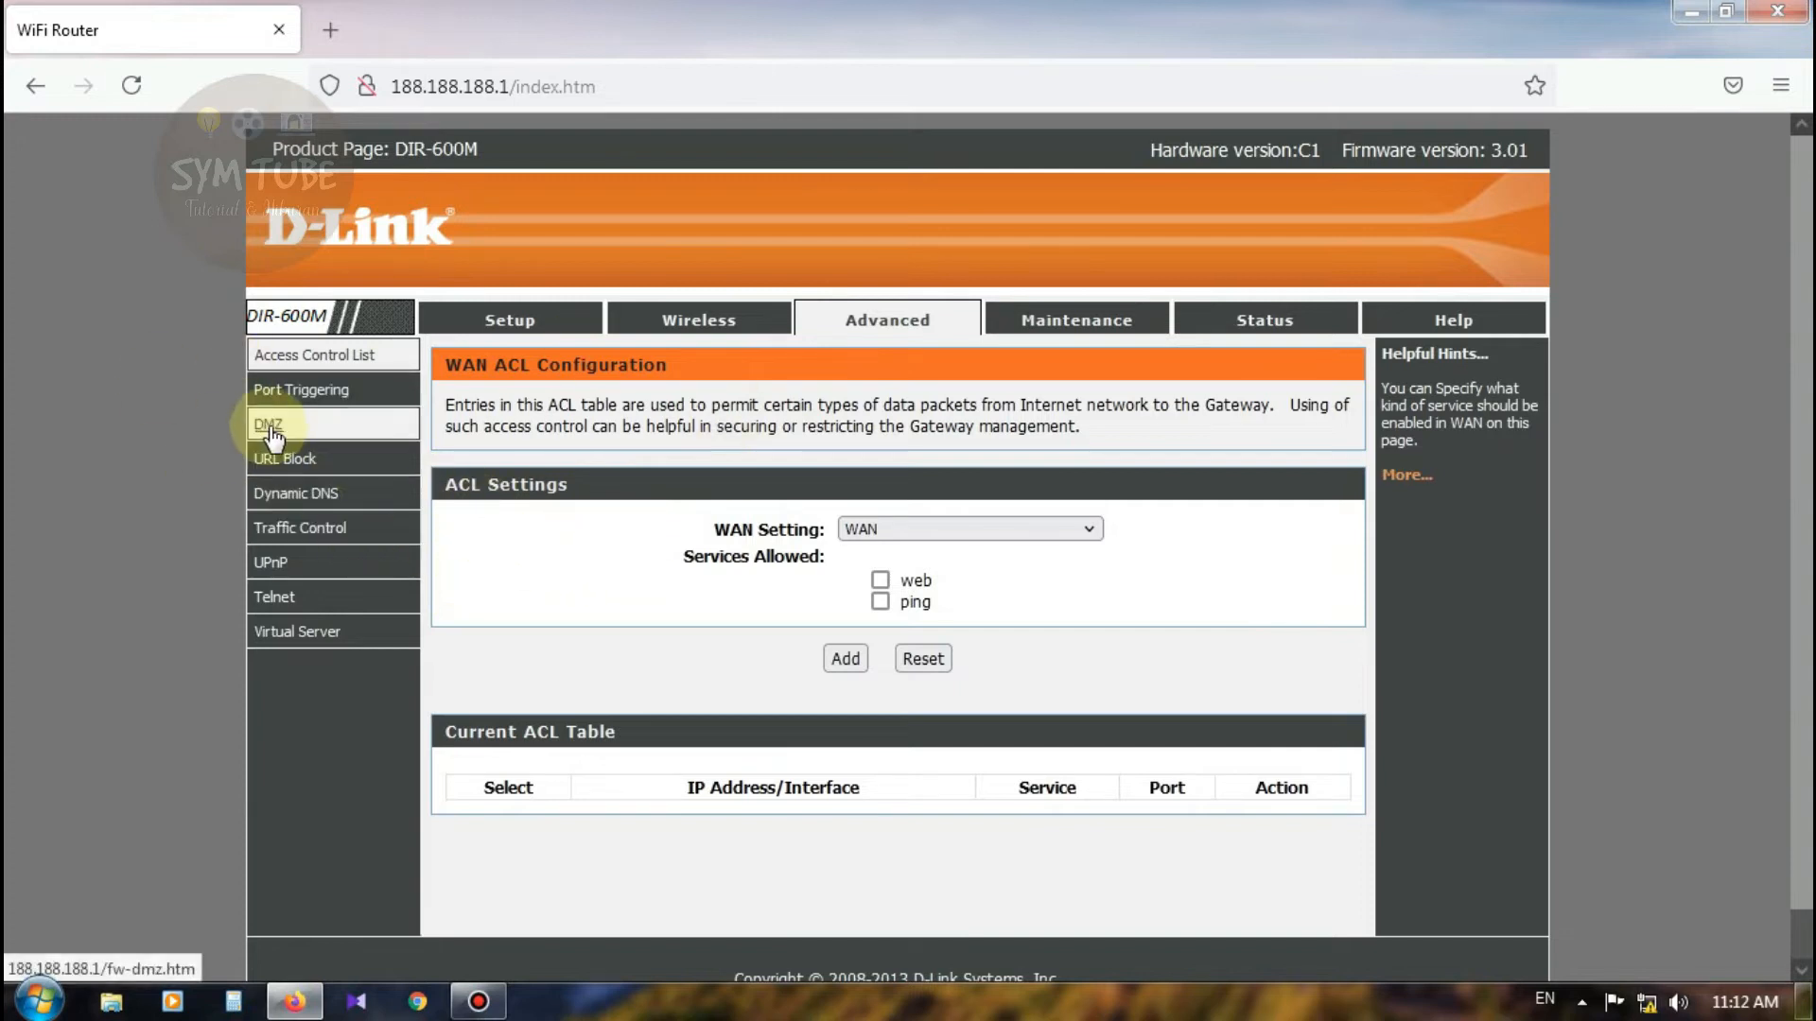
click(1114, 329)
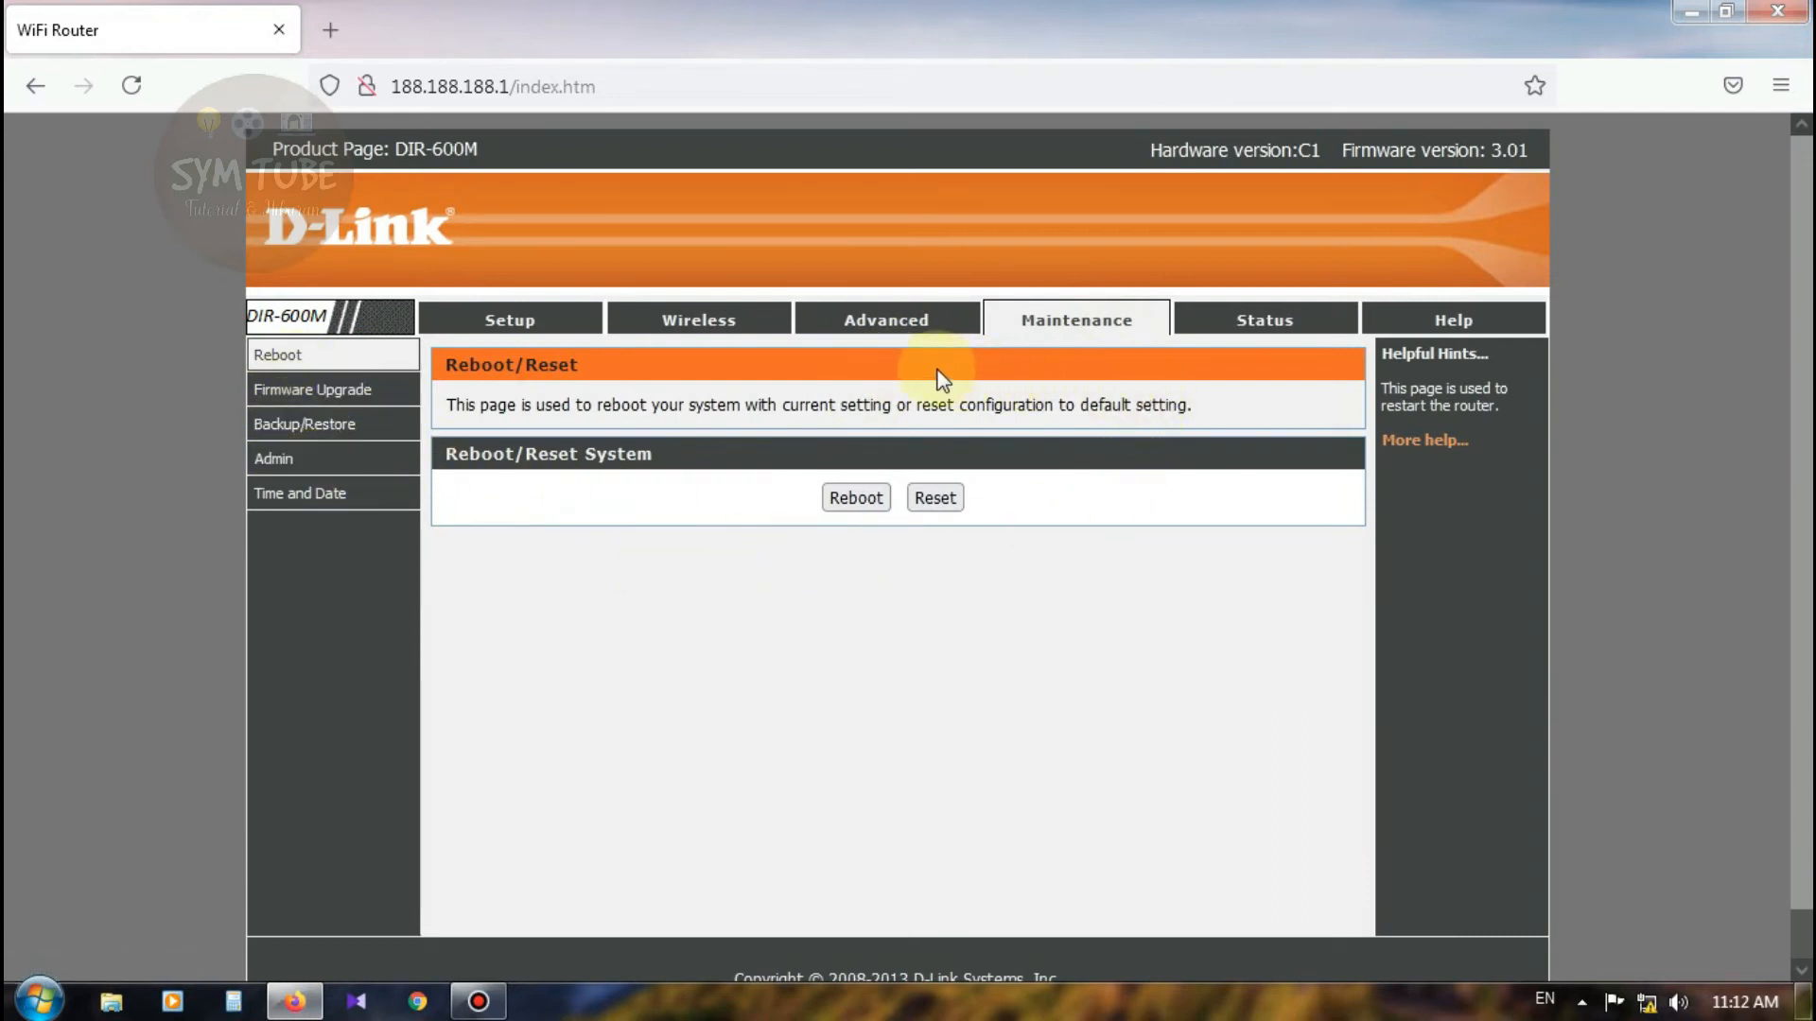
click(367, 371)
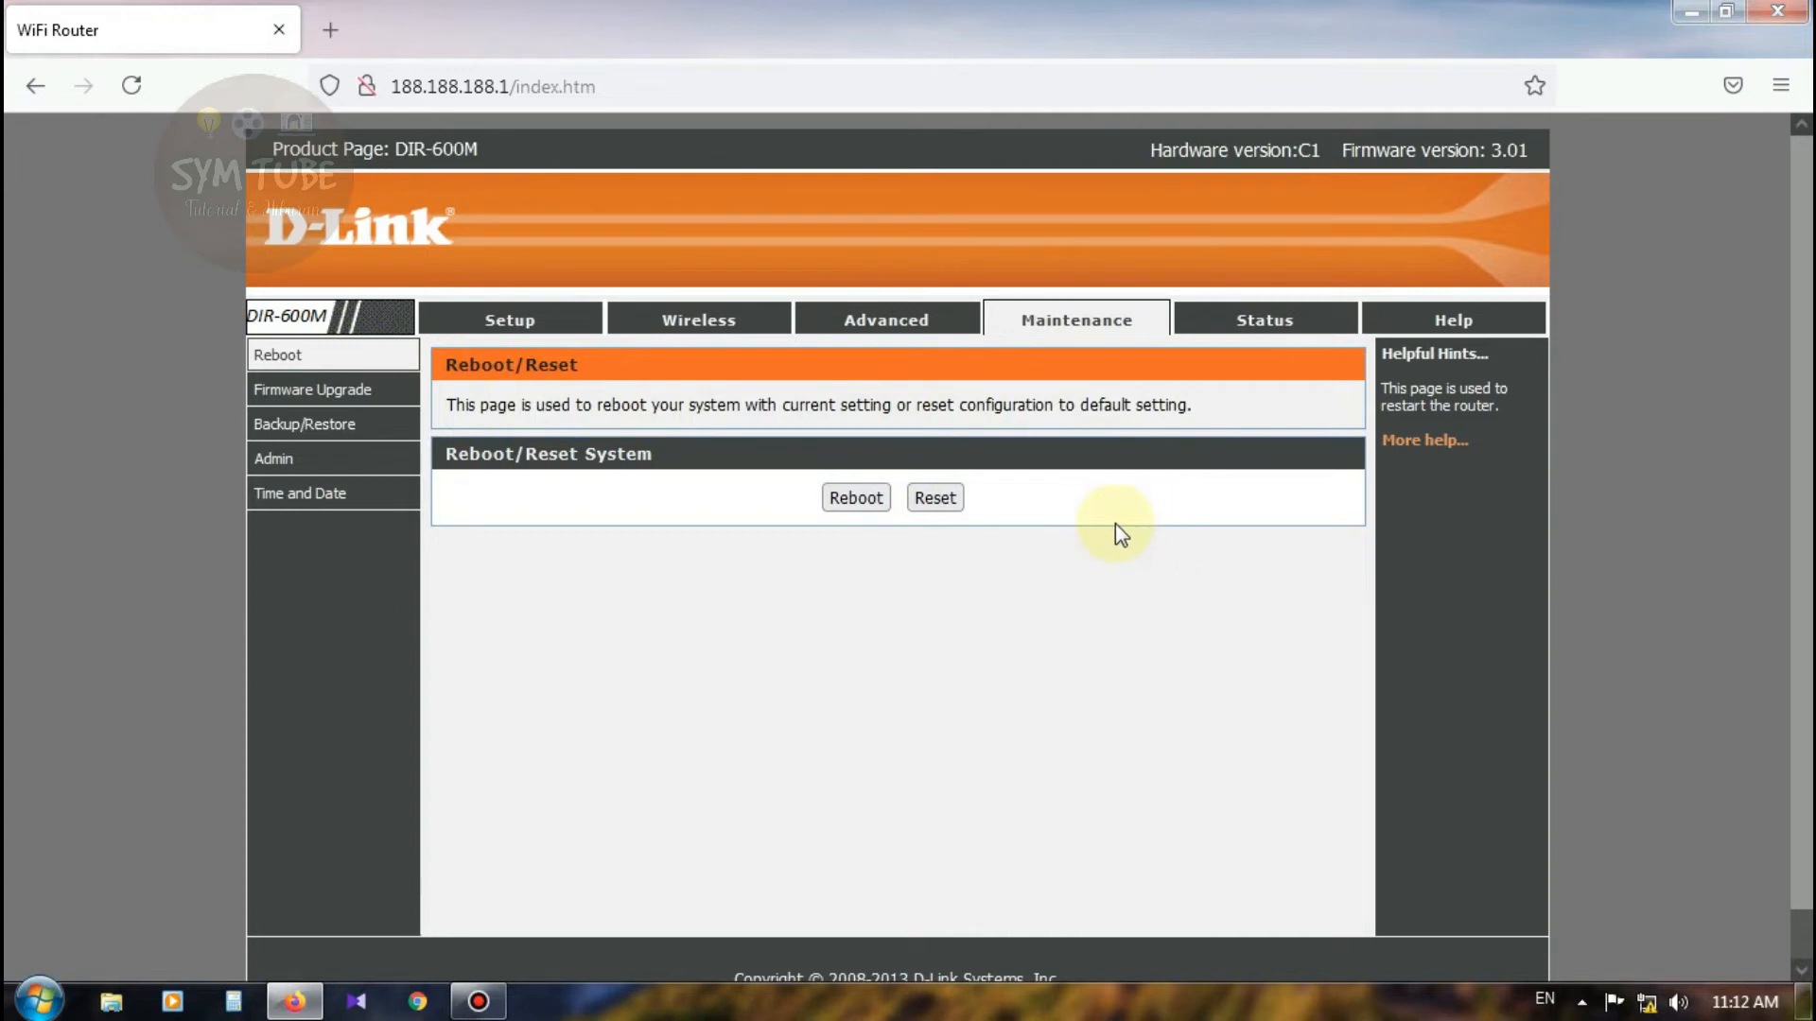
click(319, 395)
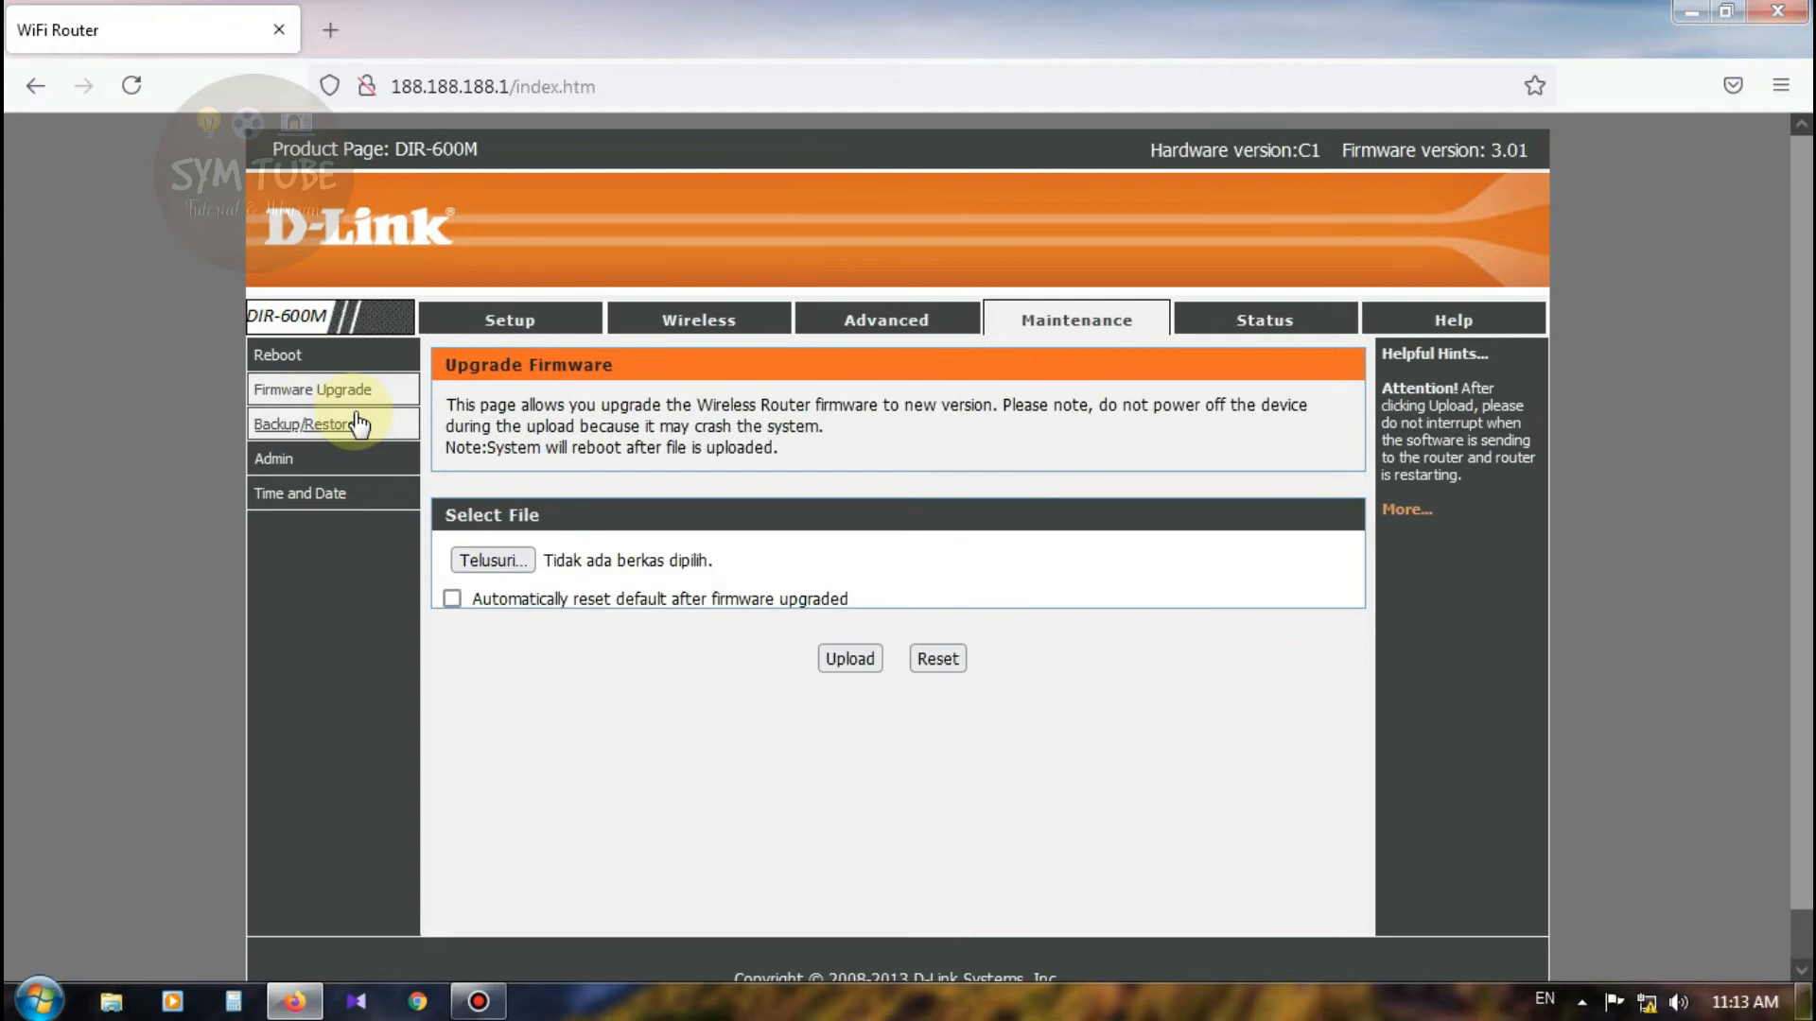
click(337, 428)
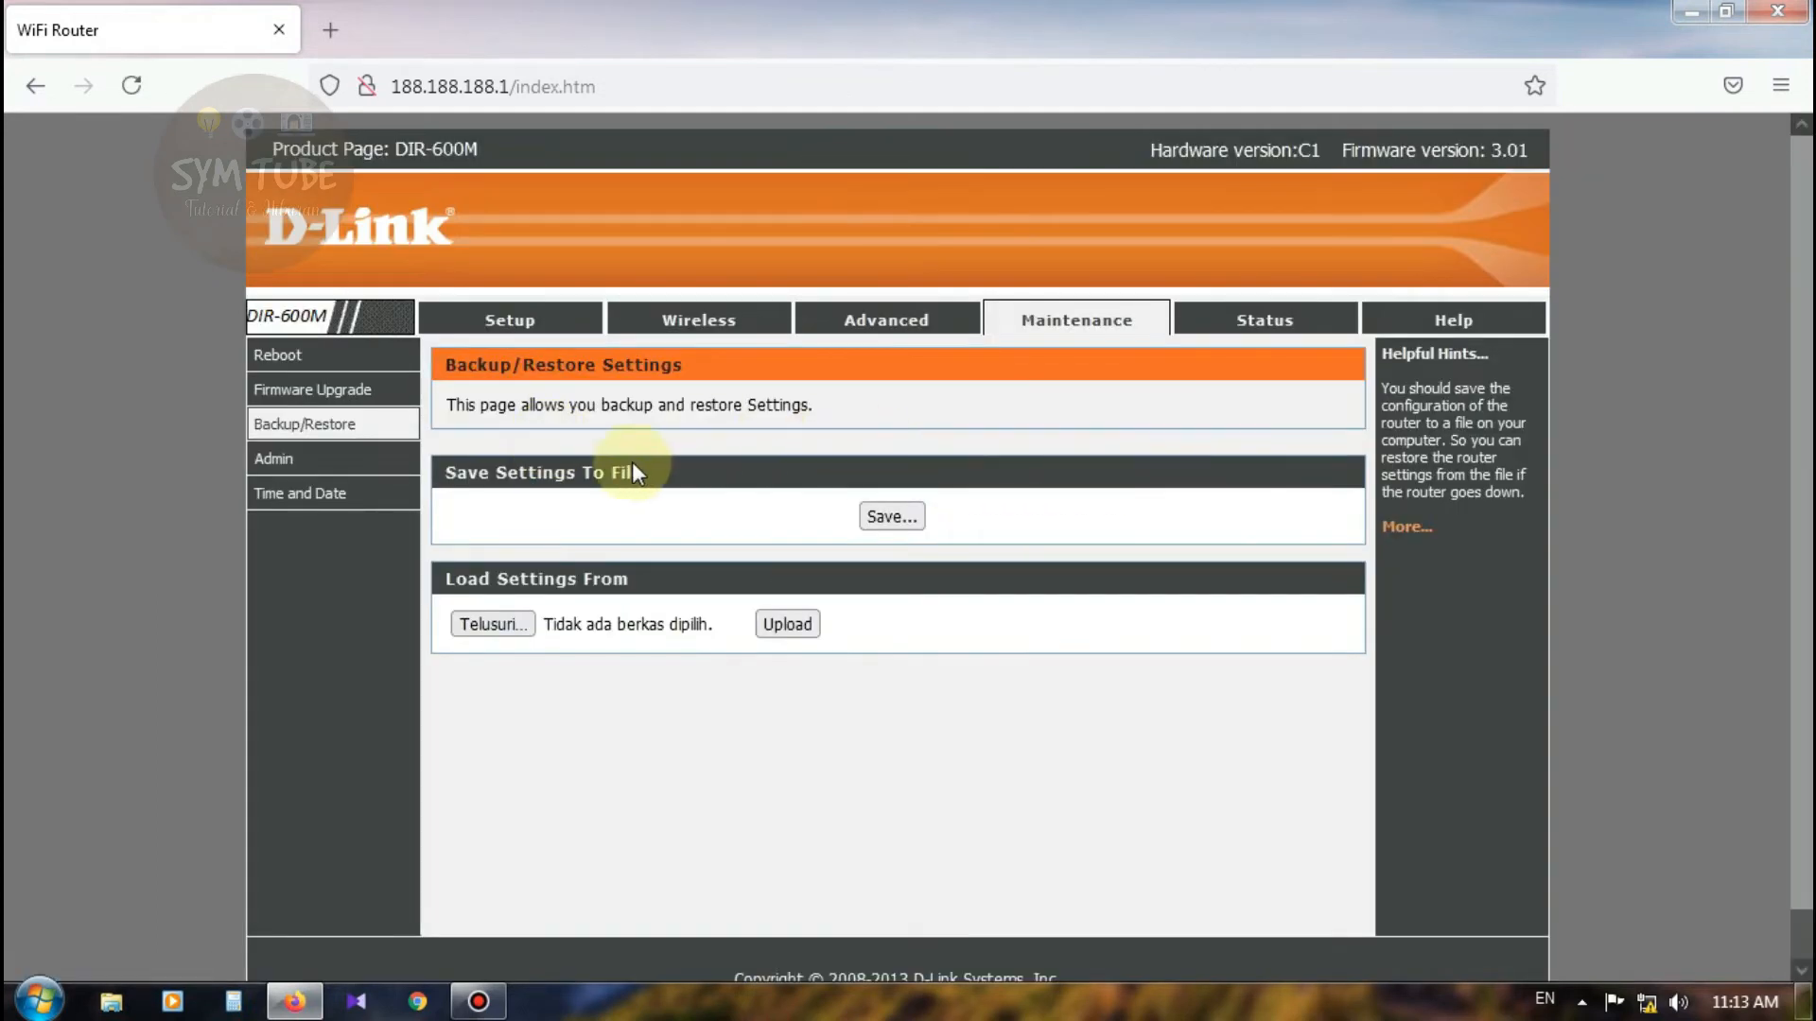
click(311, 467)
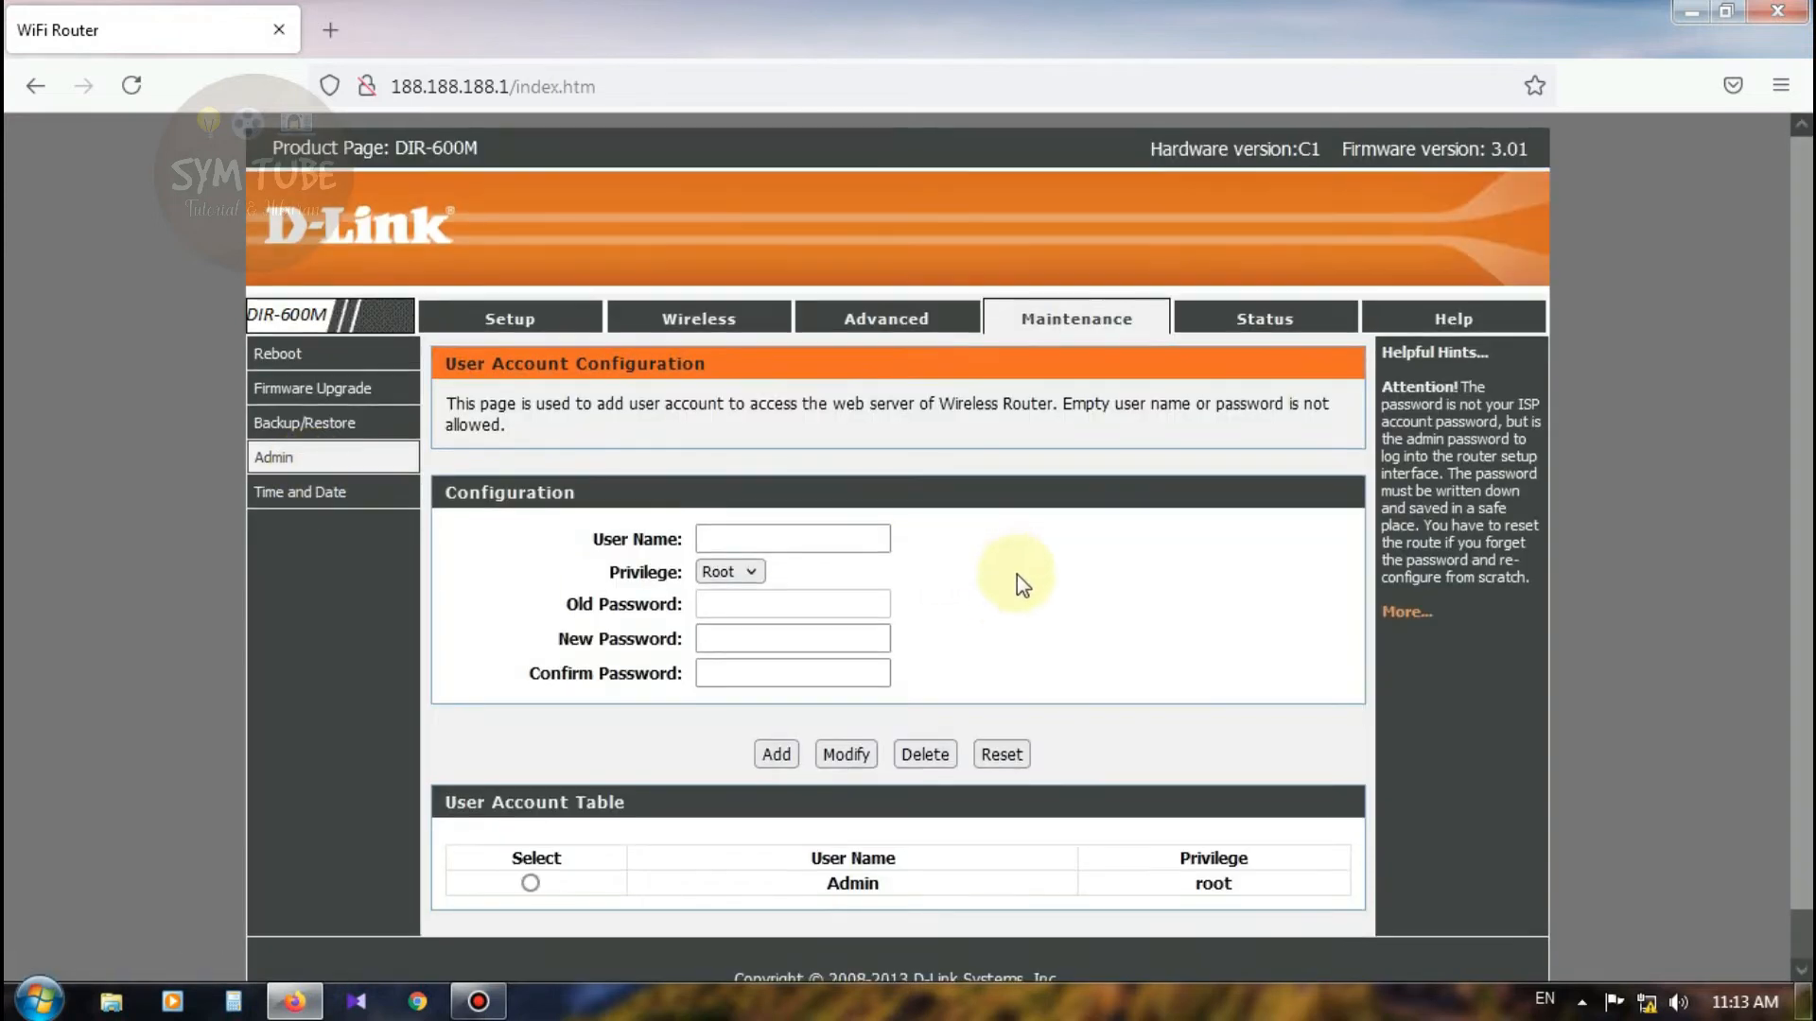
Step: Select the Admin account in the User Account Configuration form
scroll(1022, 578, down, 1)
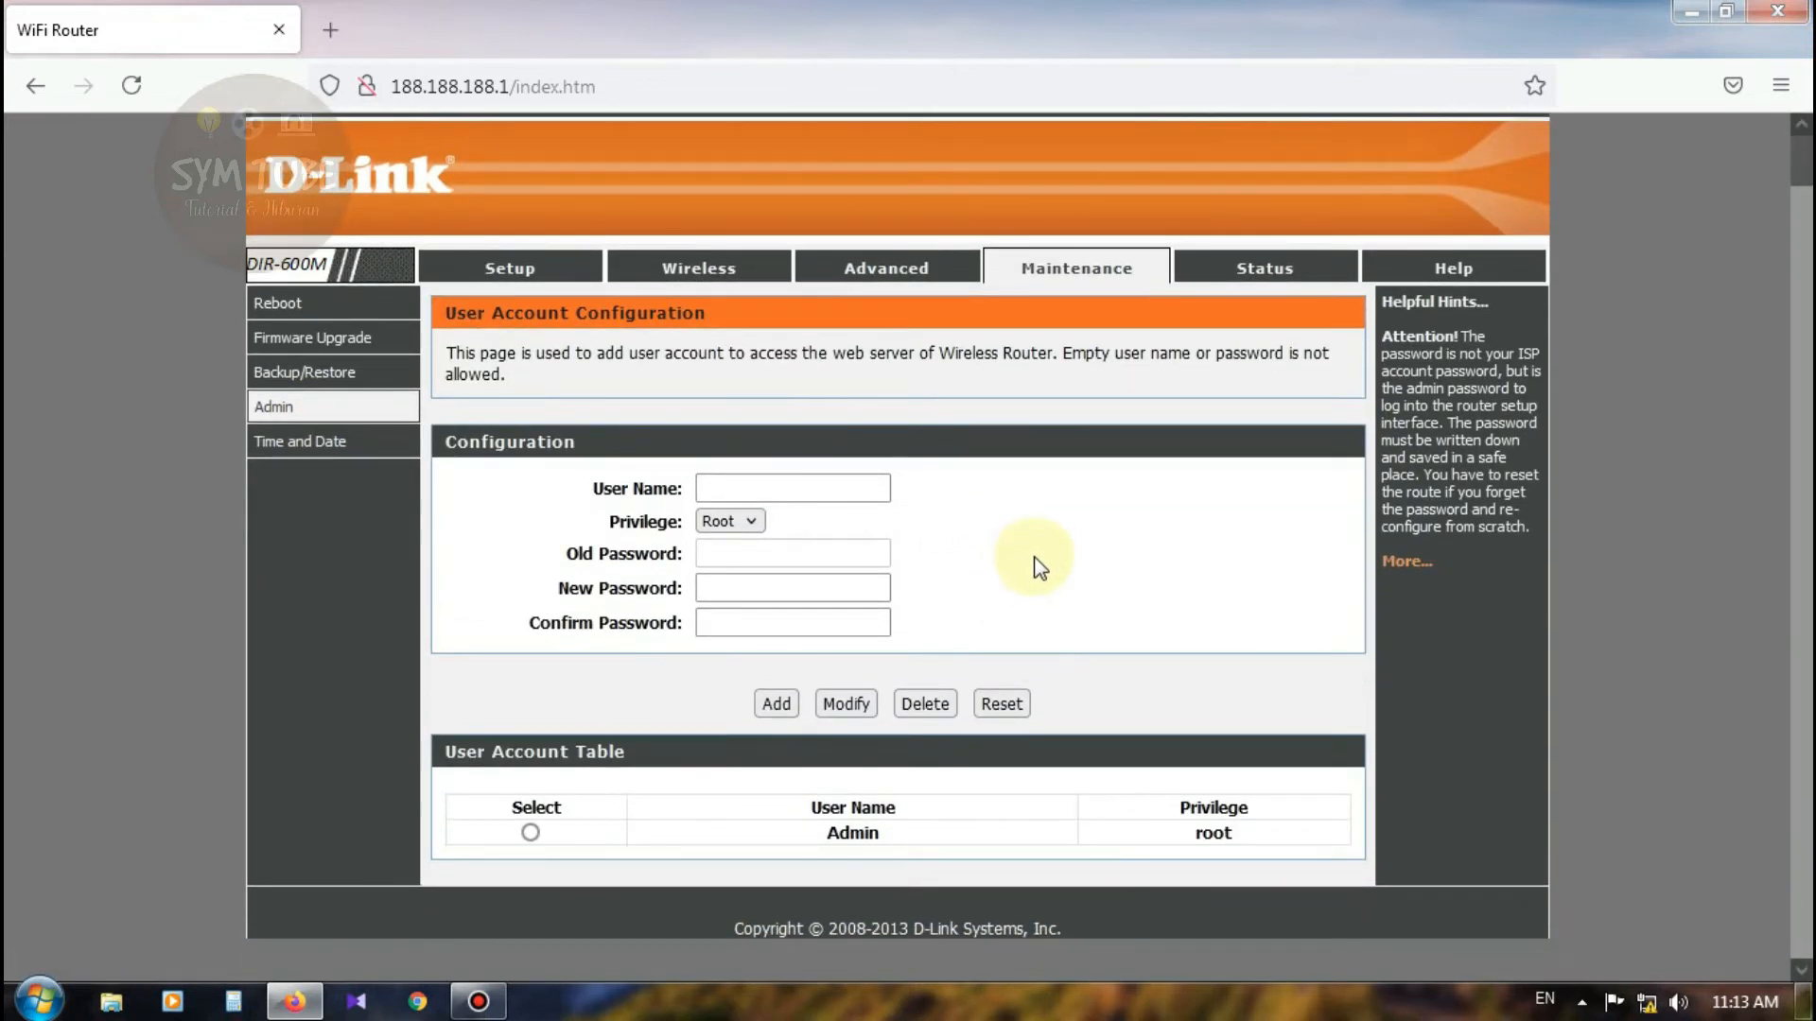
click(782, 489)
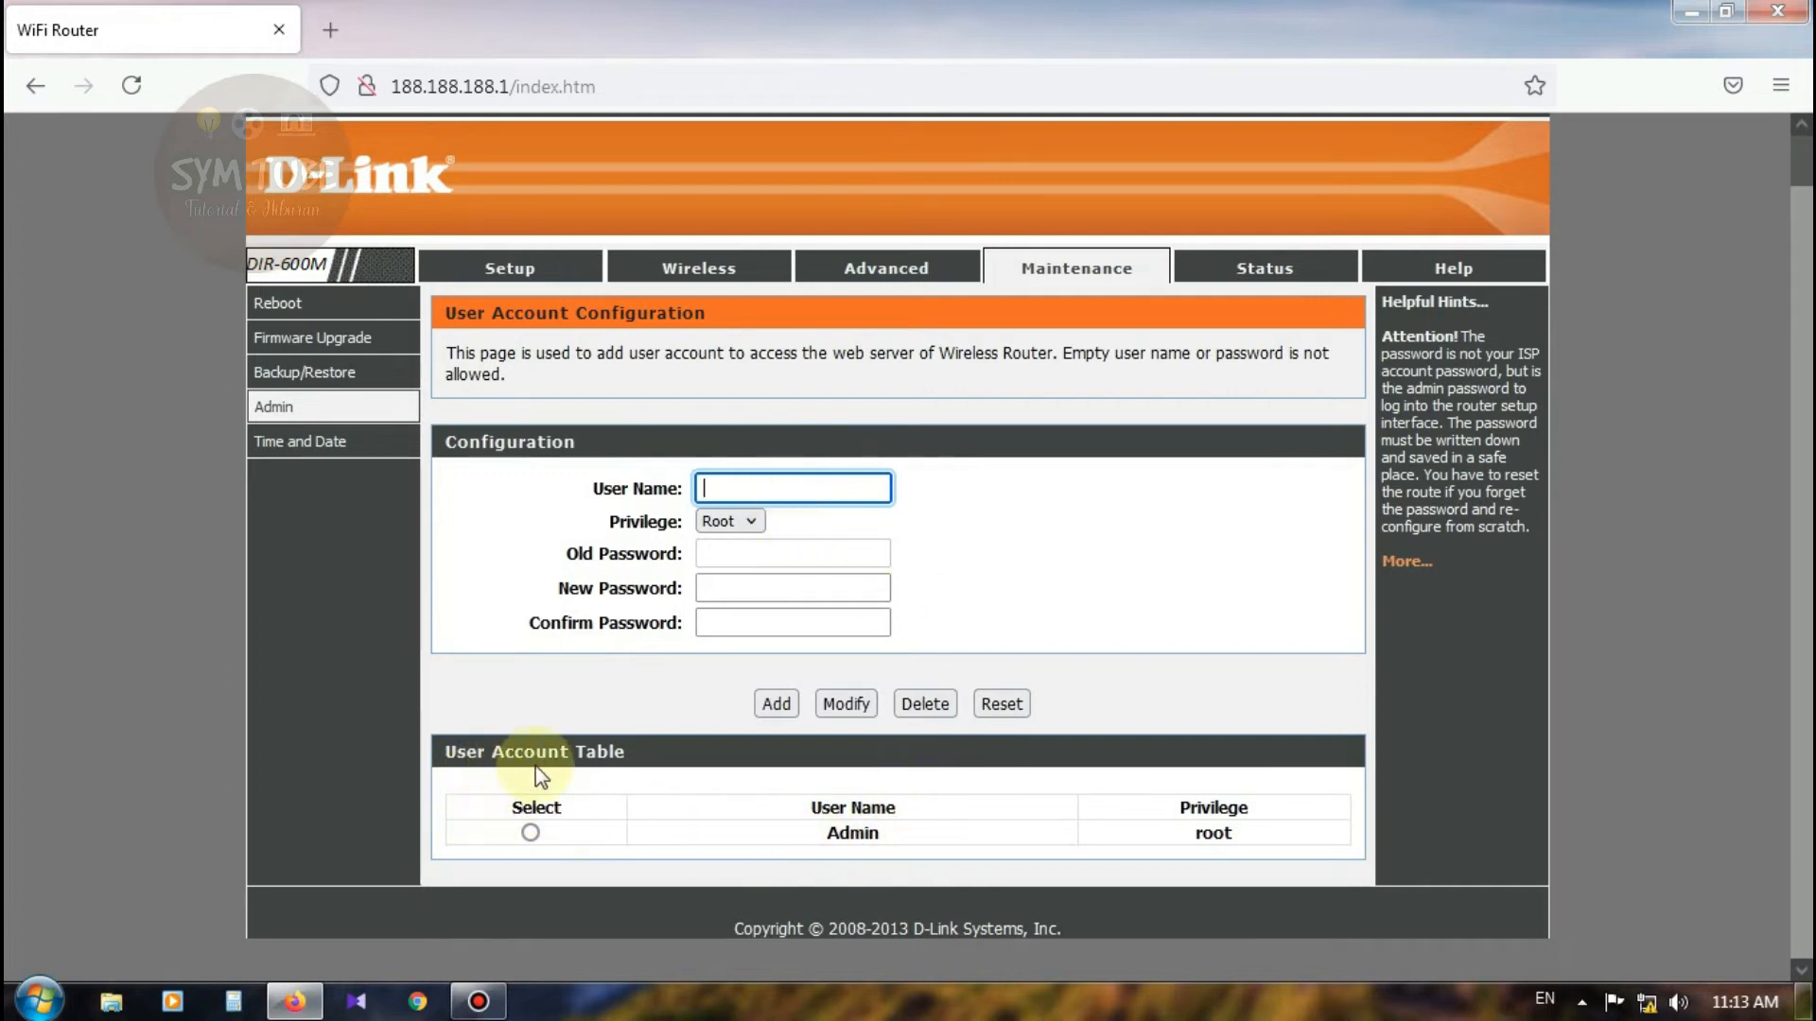
click(530, 832)
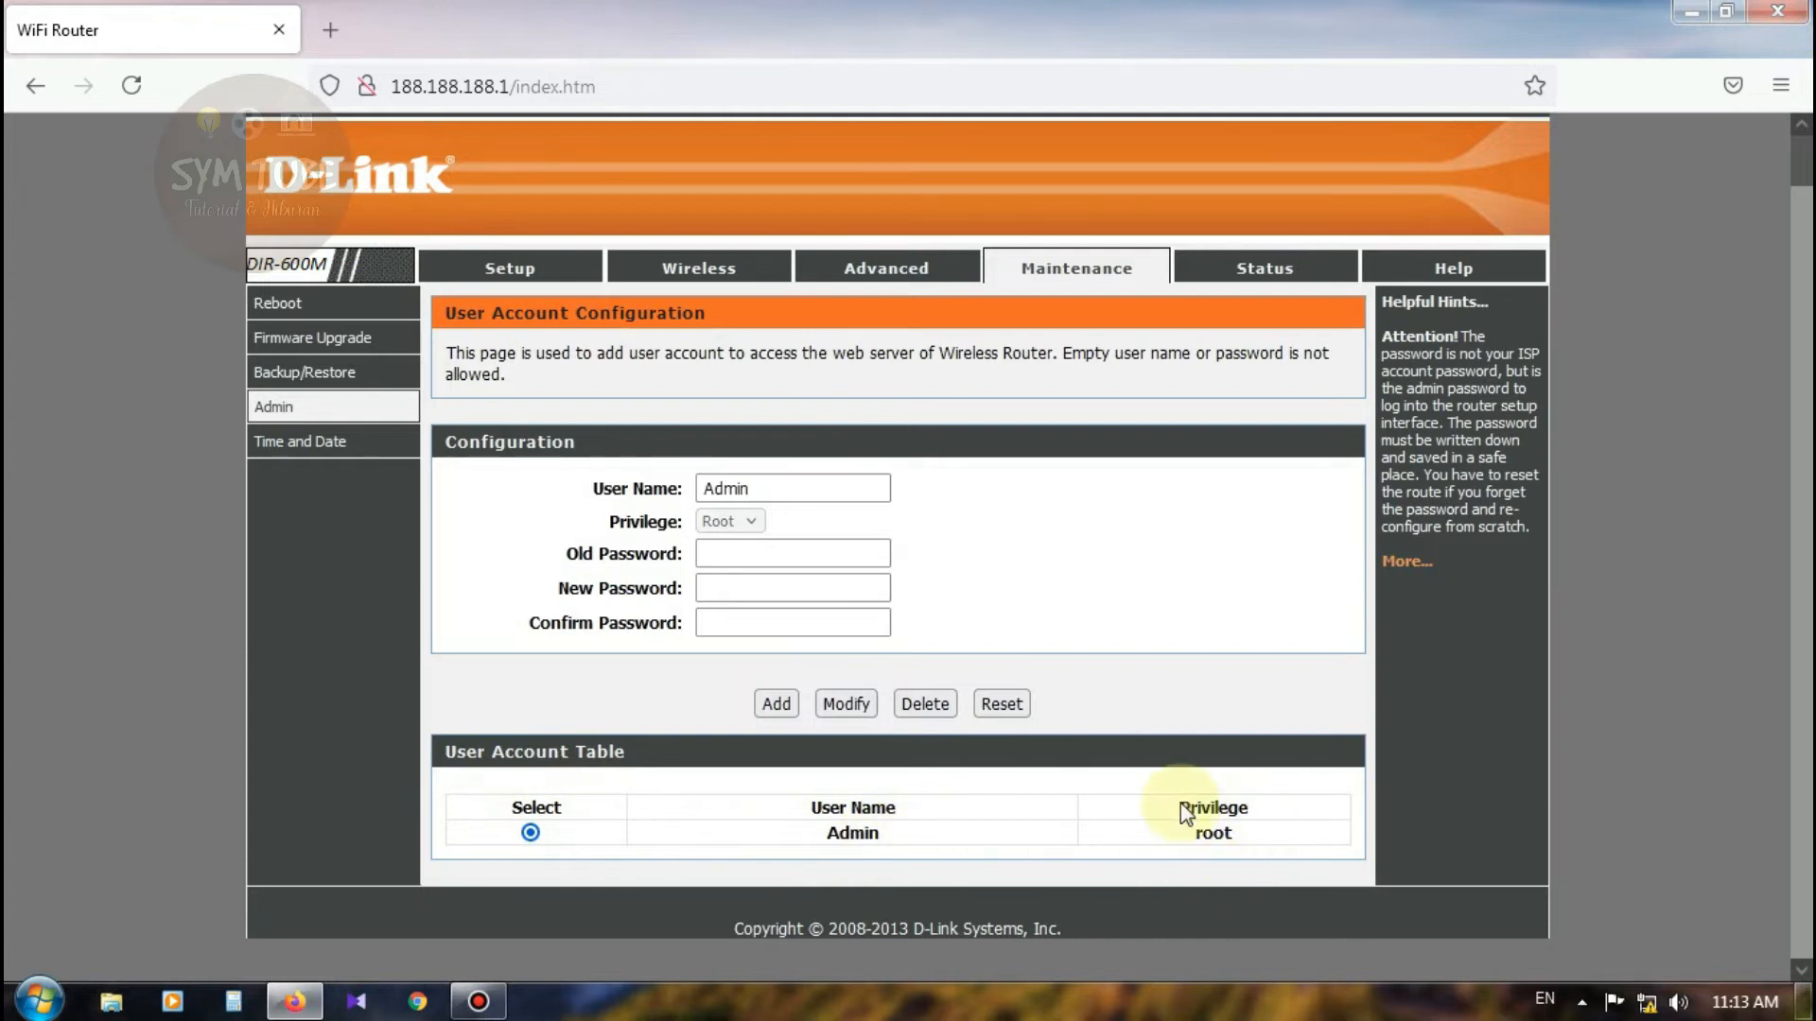
click(764, 562)
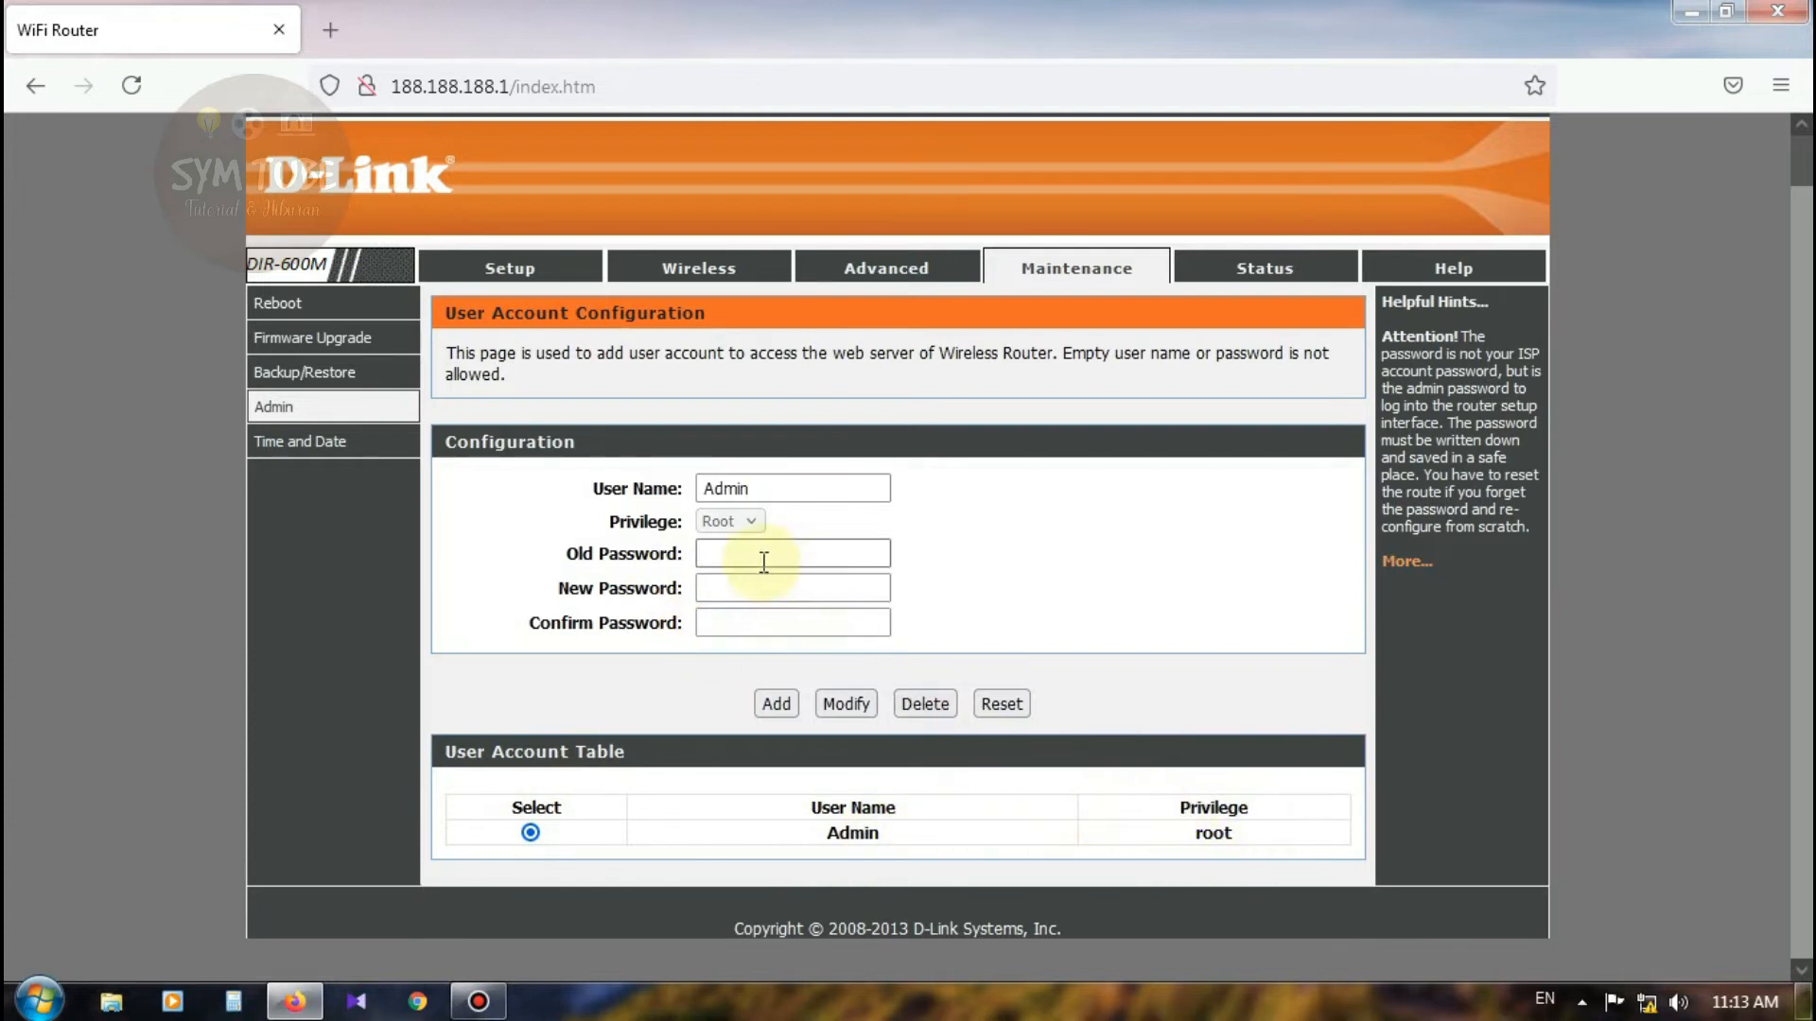
click(722, 587)
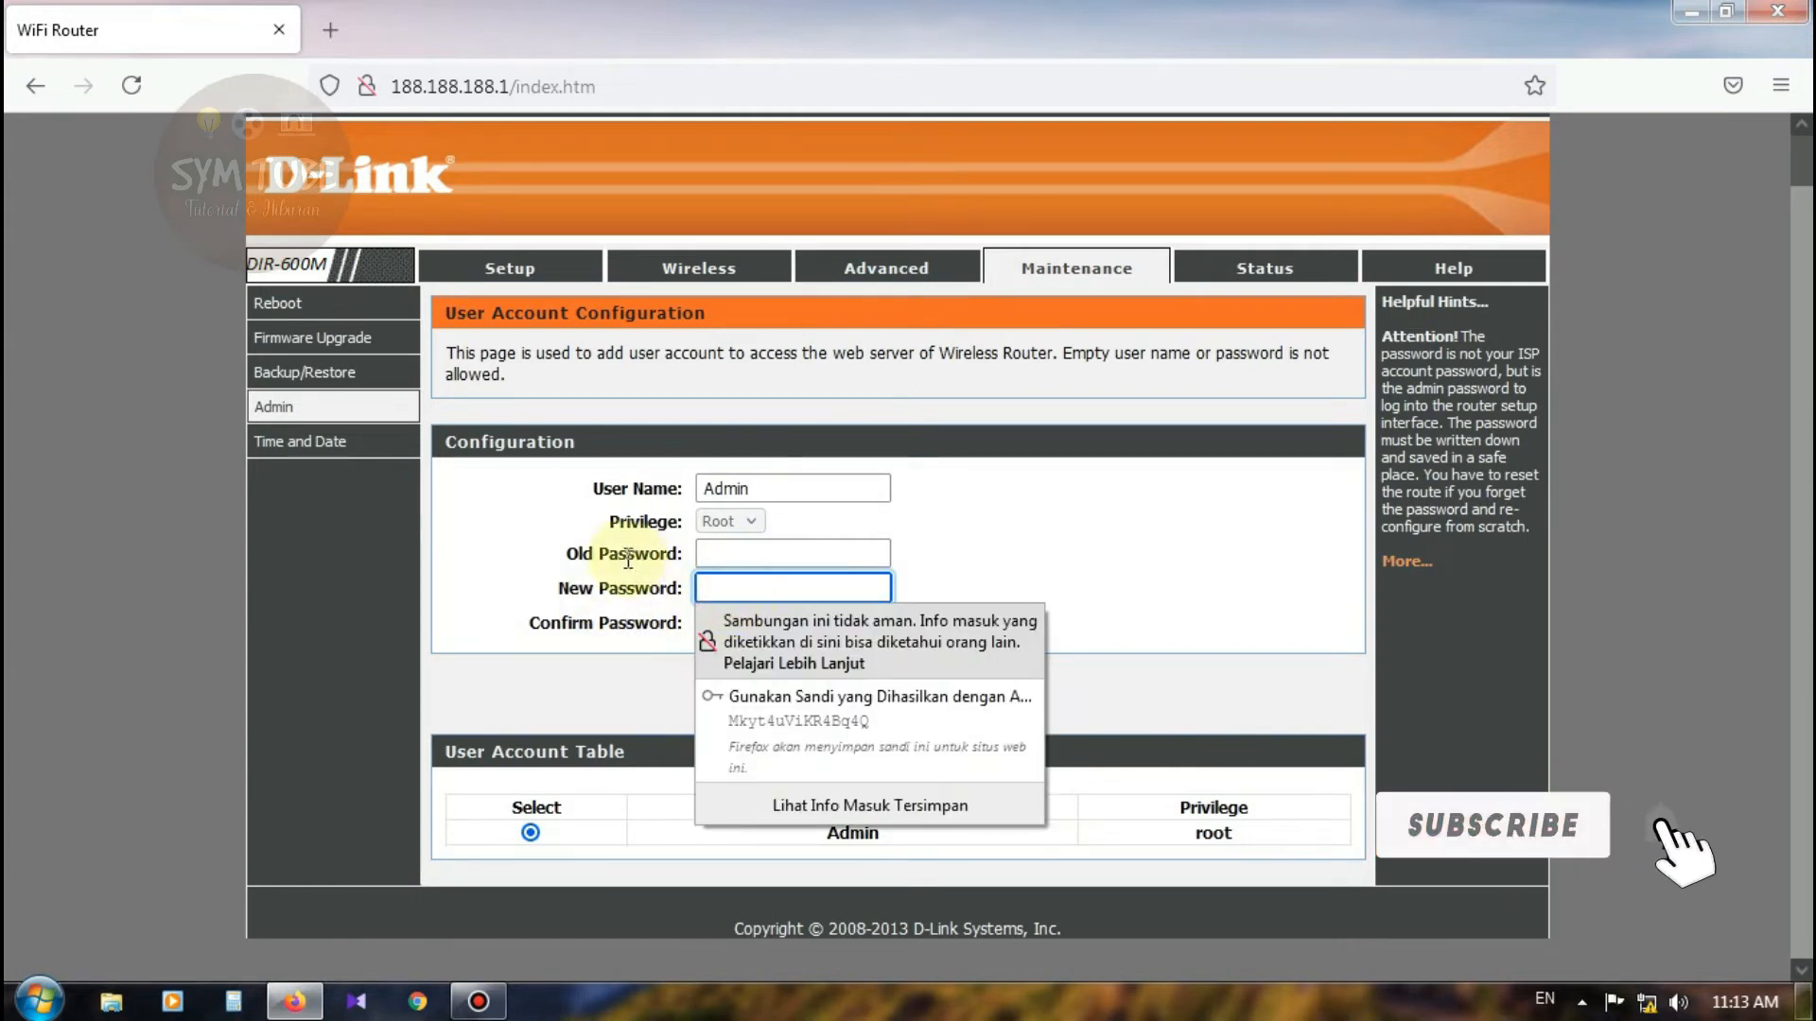
click(732, 554)
Step: Enter the new admin password in New Password and Confirm Password
click(1318, 563)
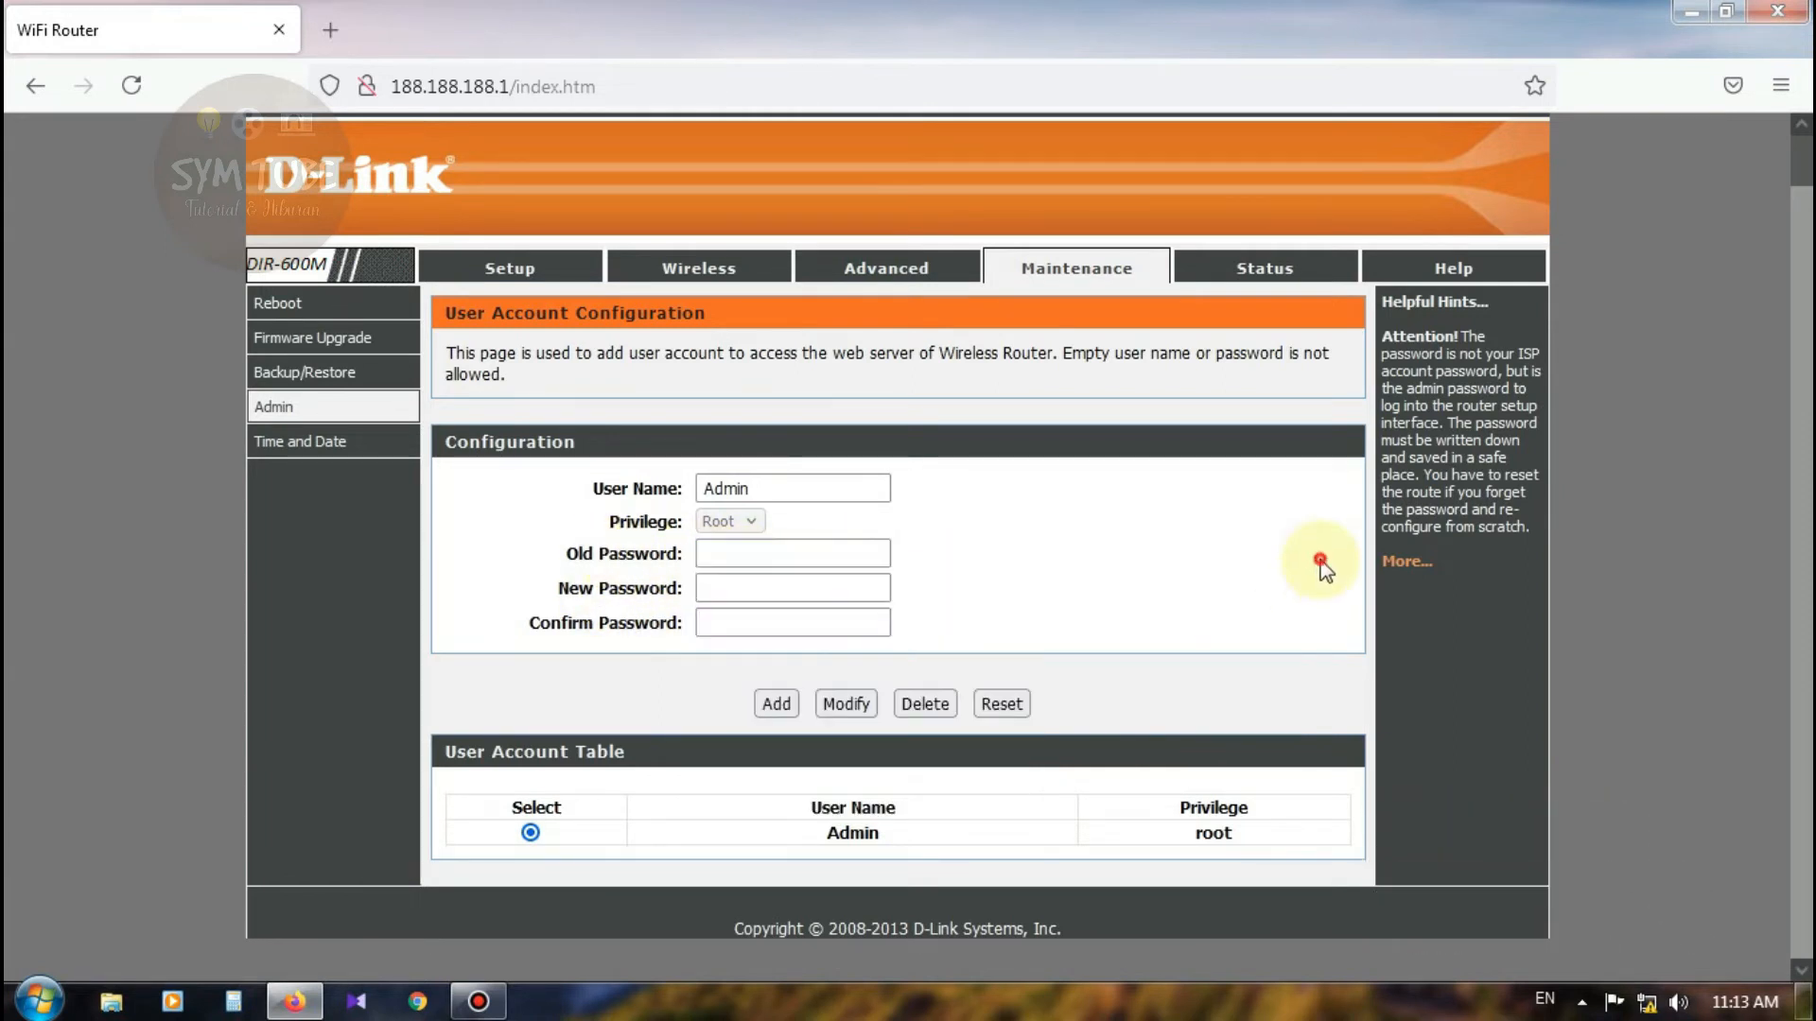
click(814, 586)
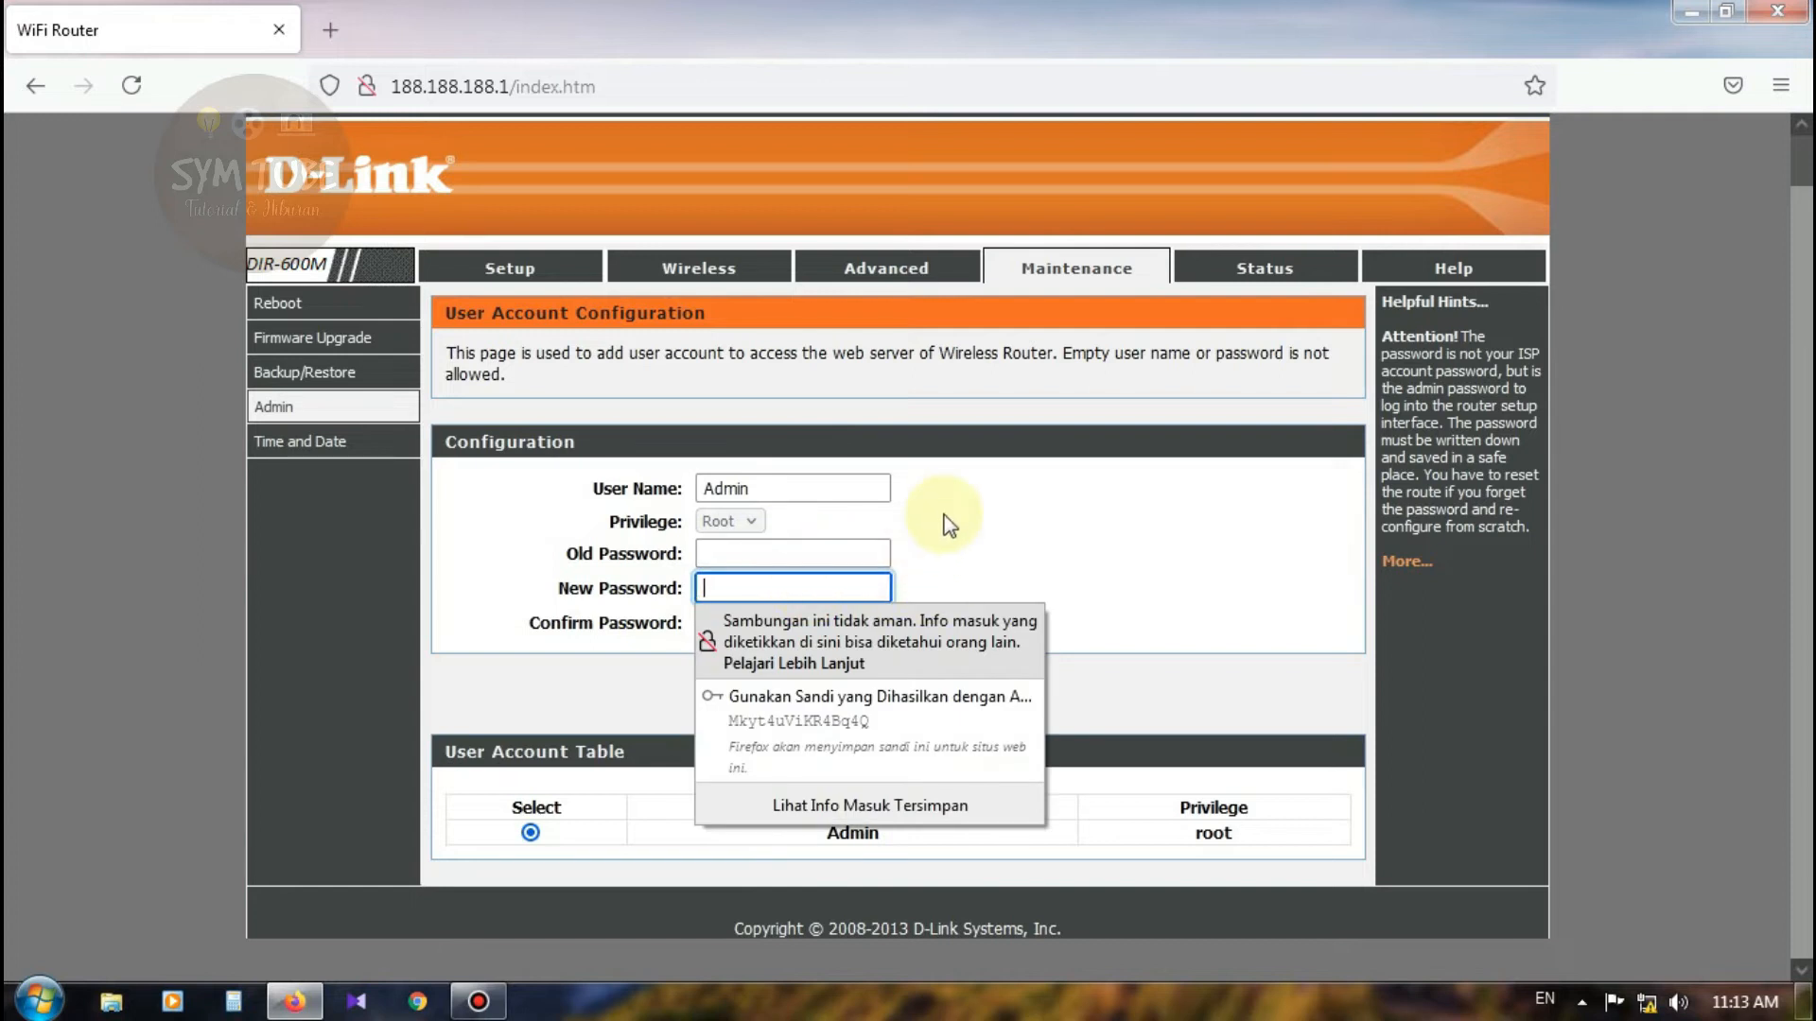
text(a)
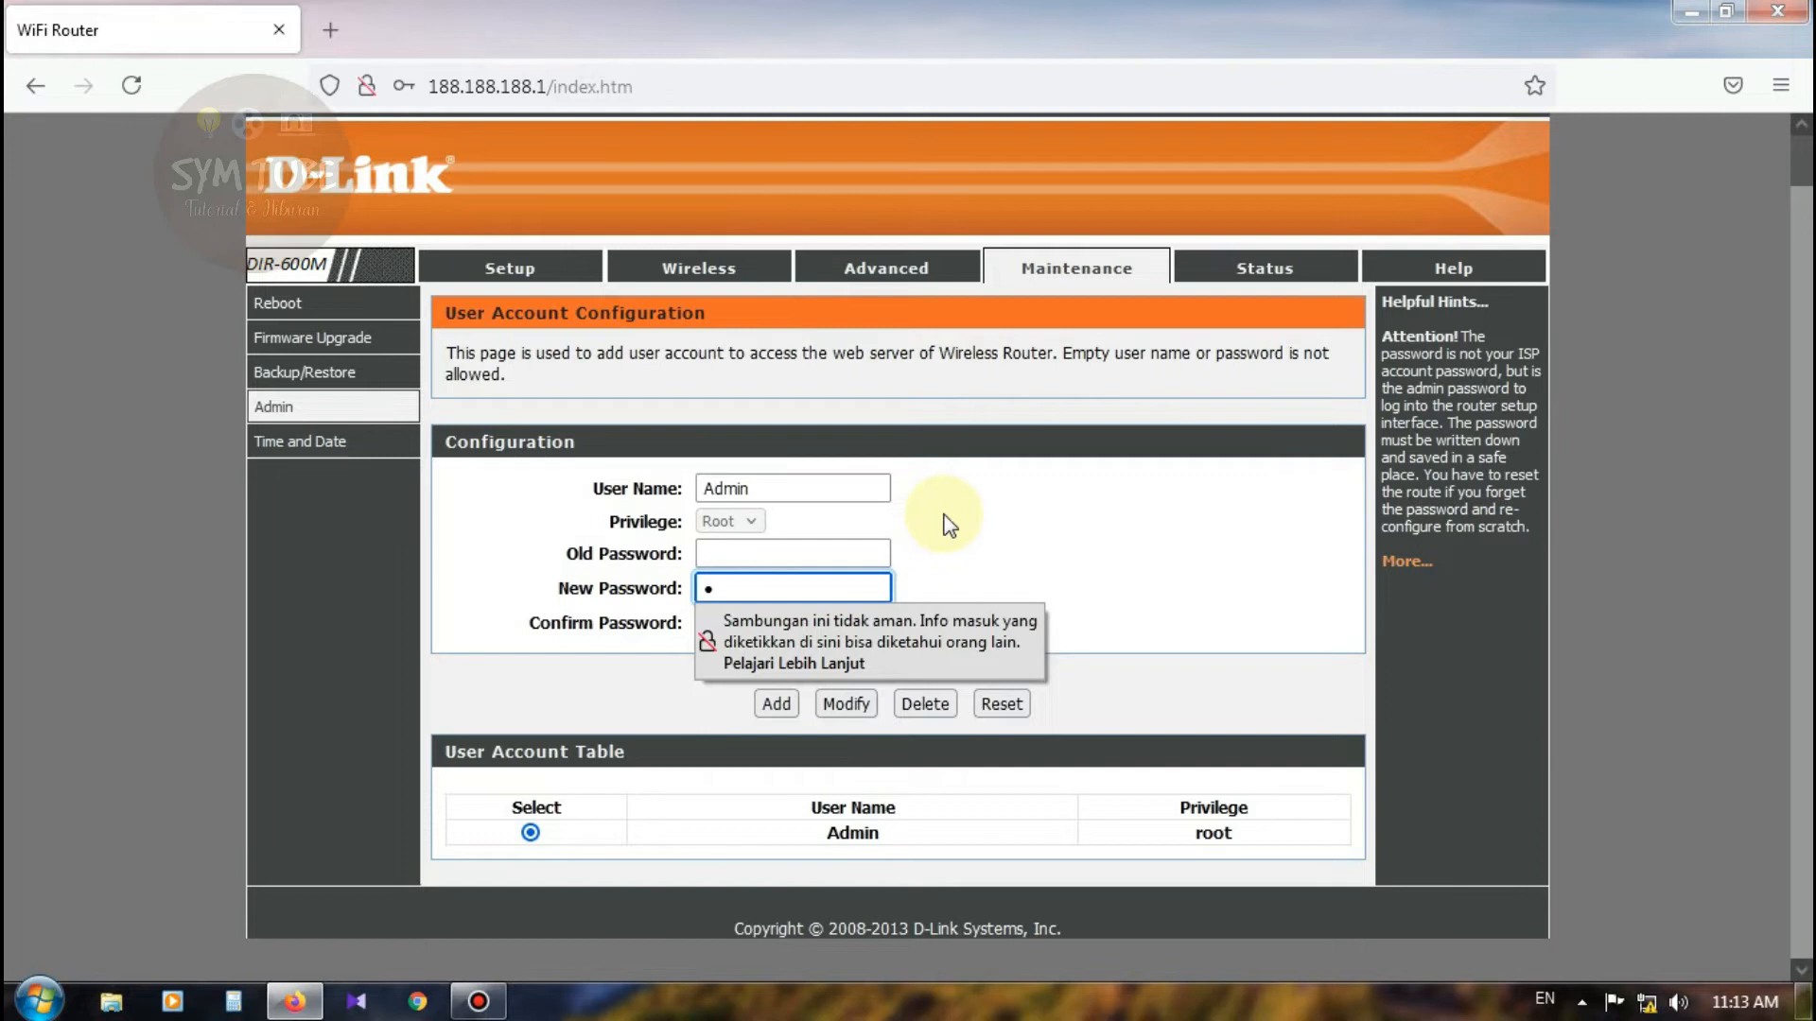
key(BackSpace)
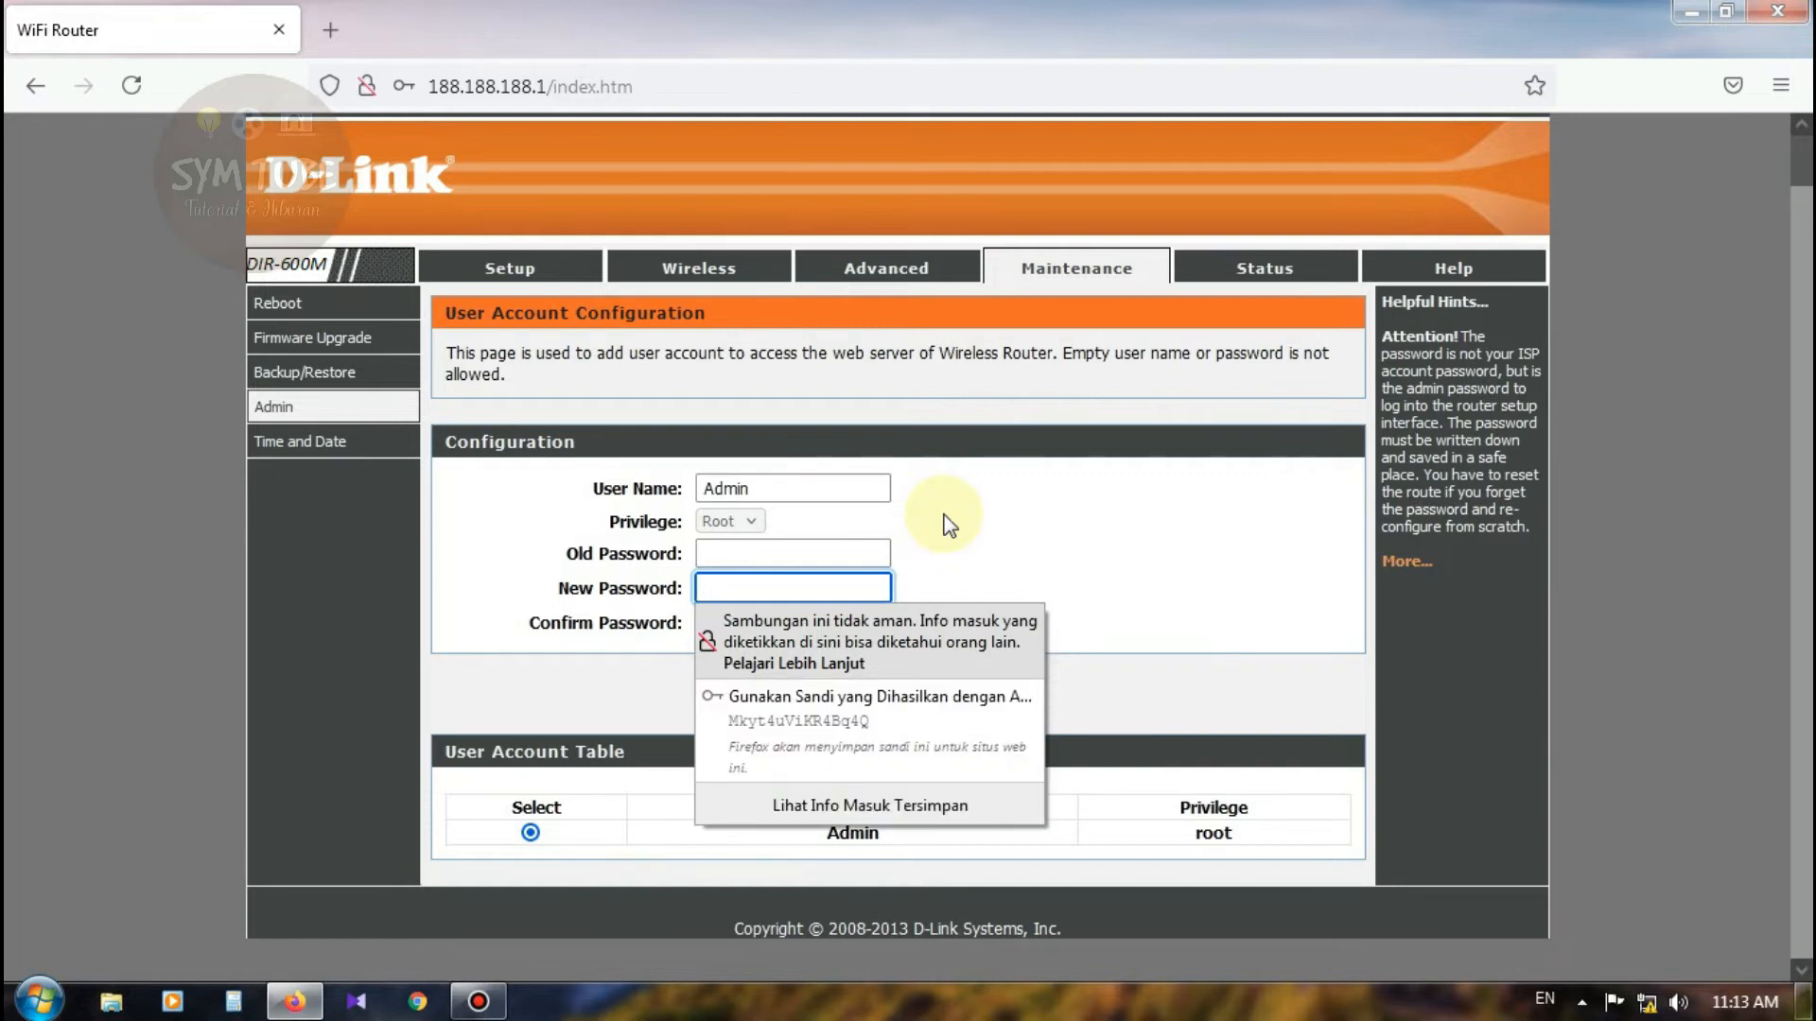
text(1234)
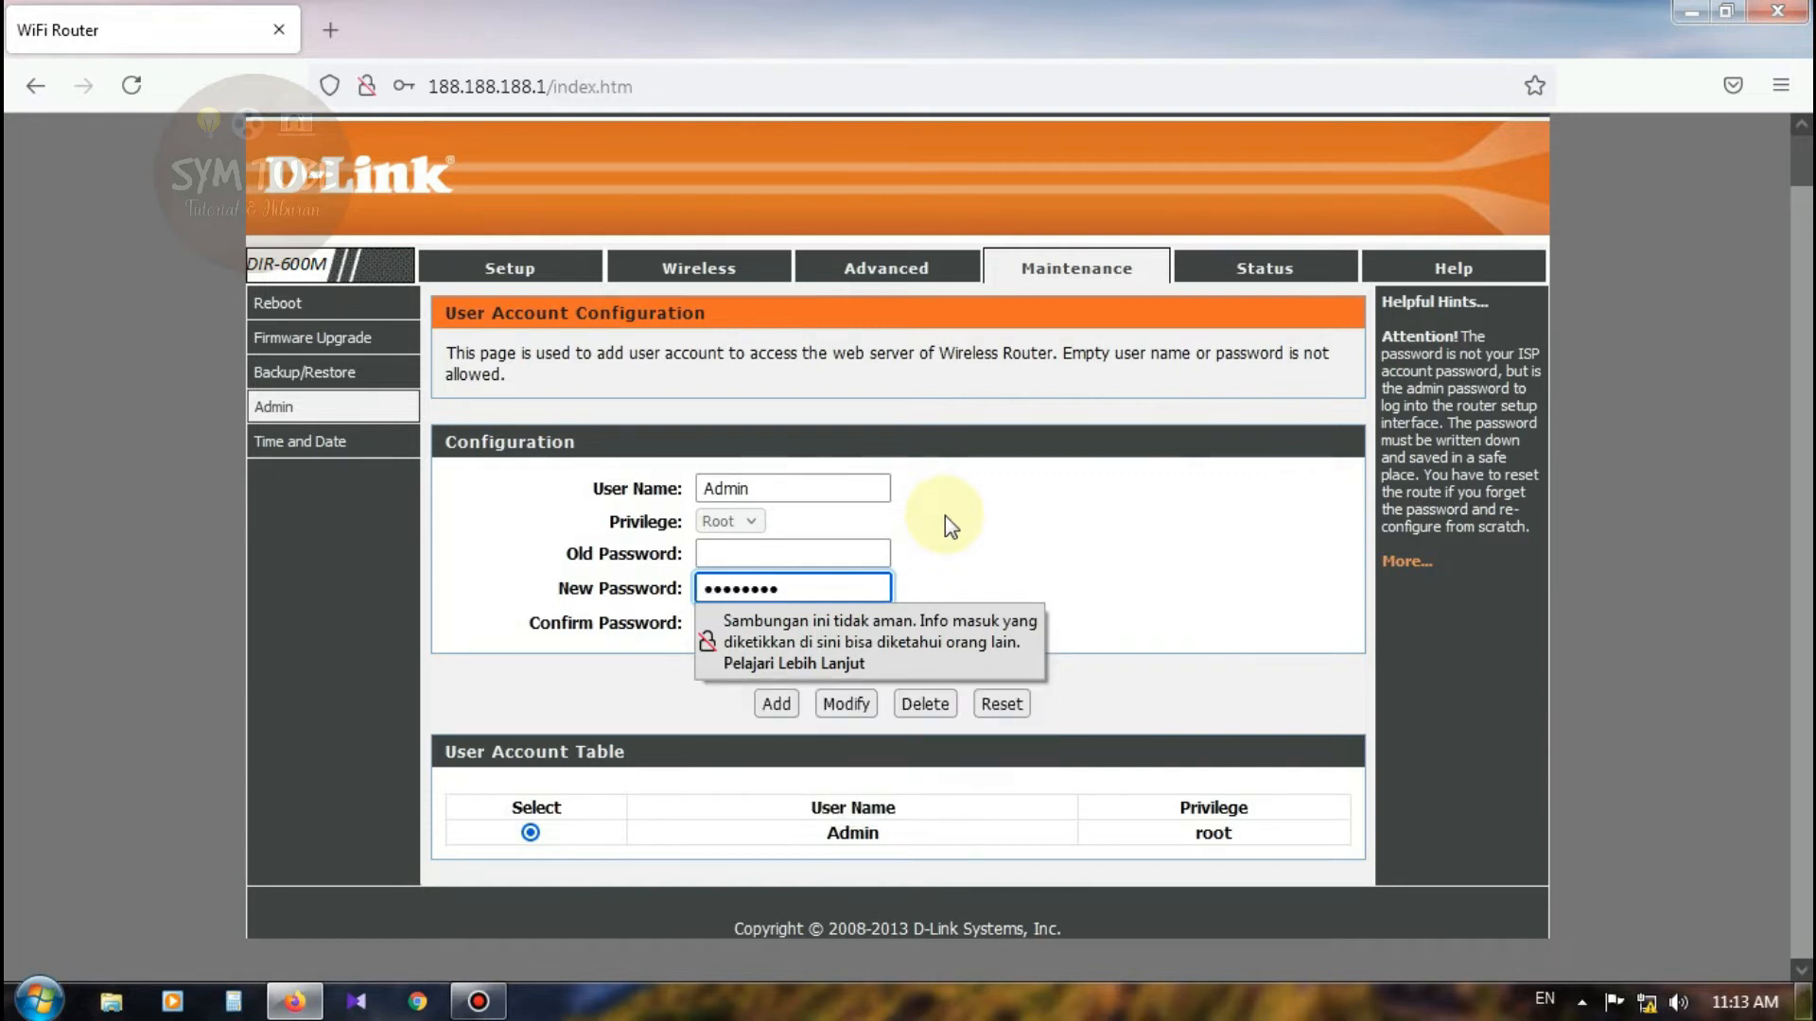
click(842, 623)
text(123)
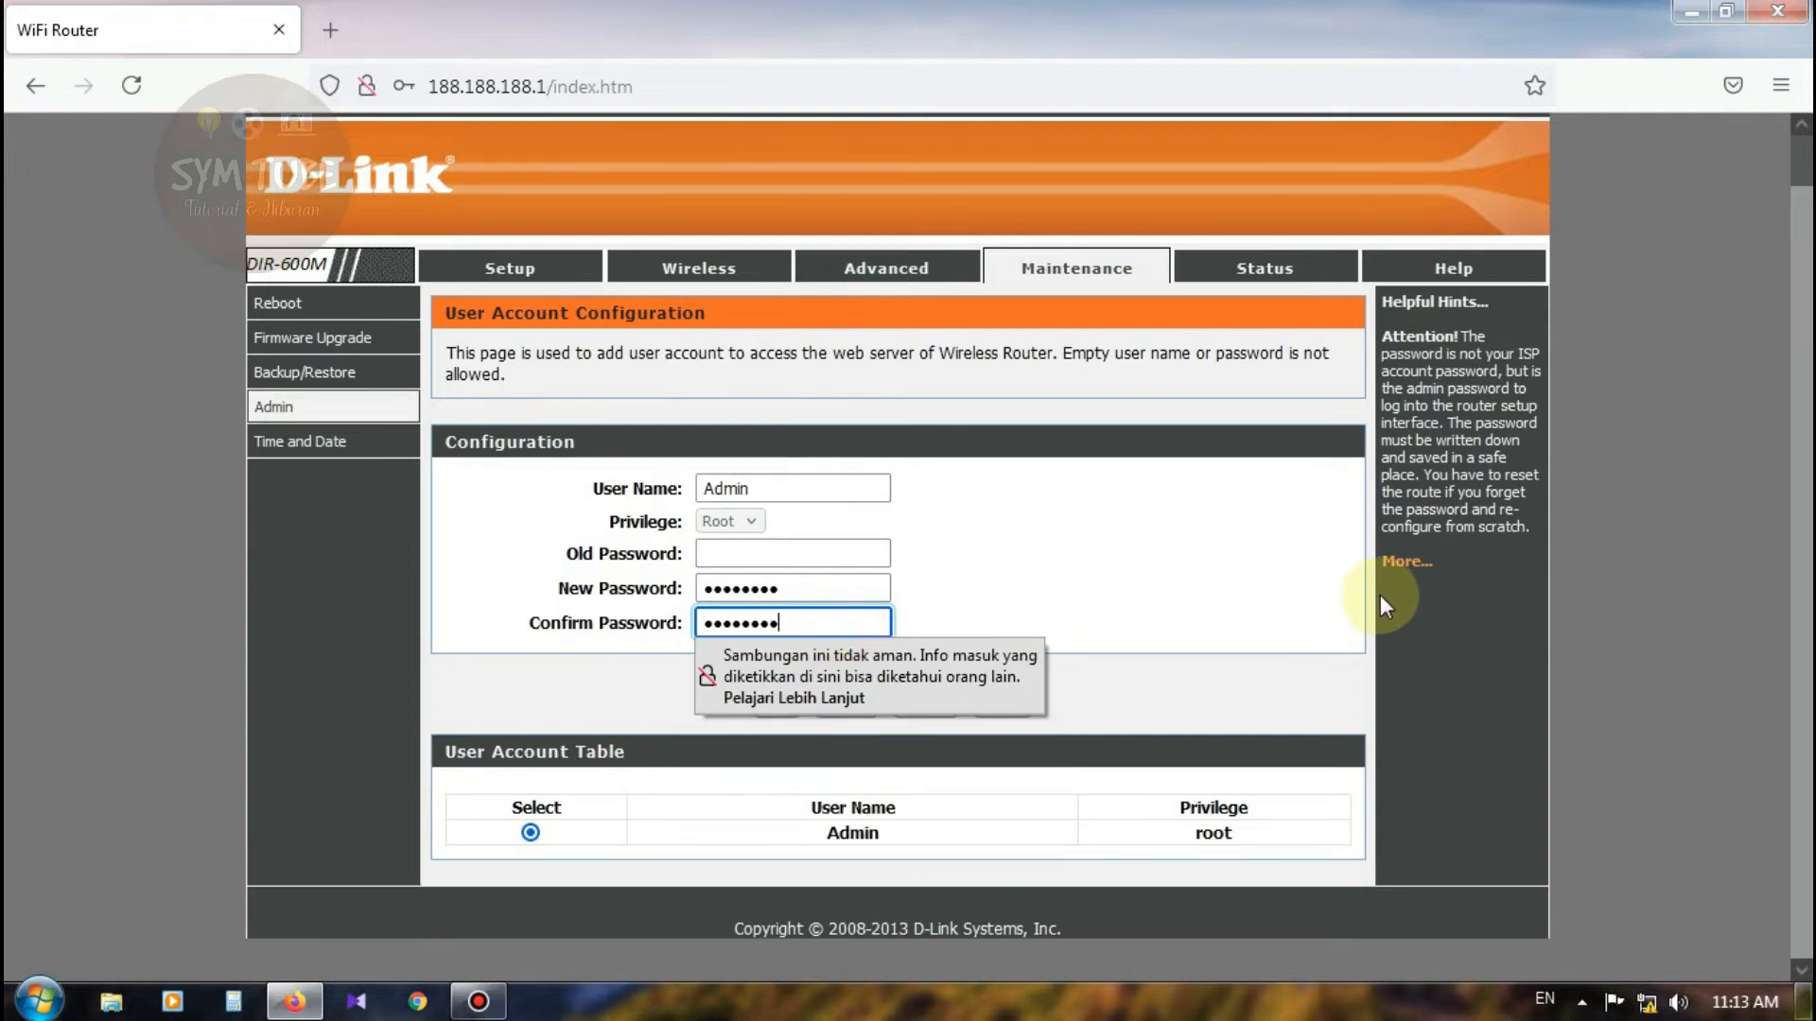
Step: Save the password change with Modify and let Firefox store the login
click(1282, 579)
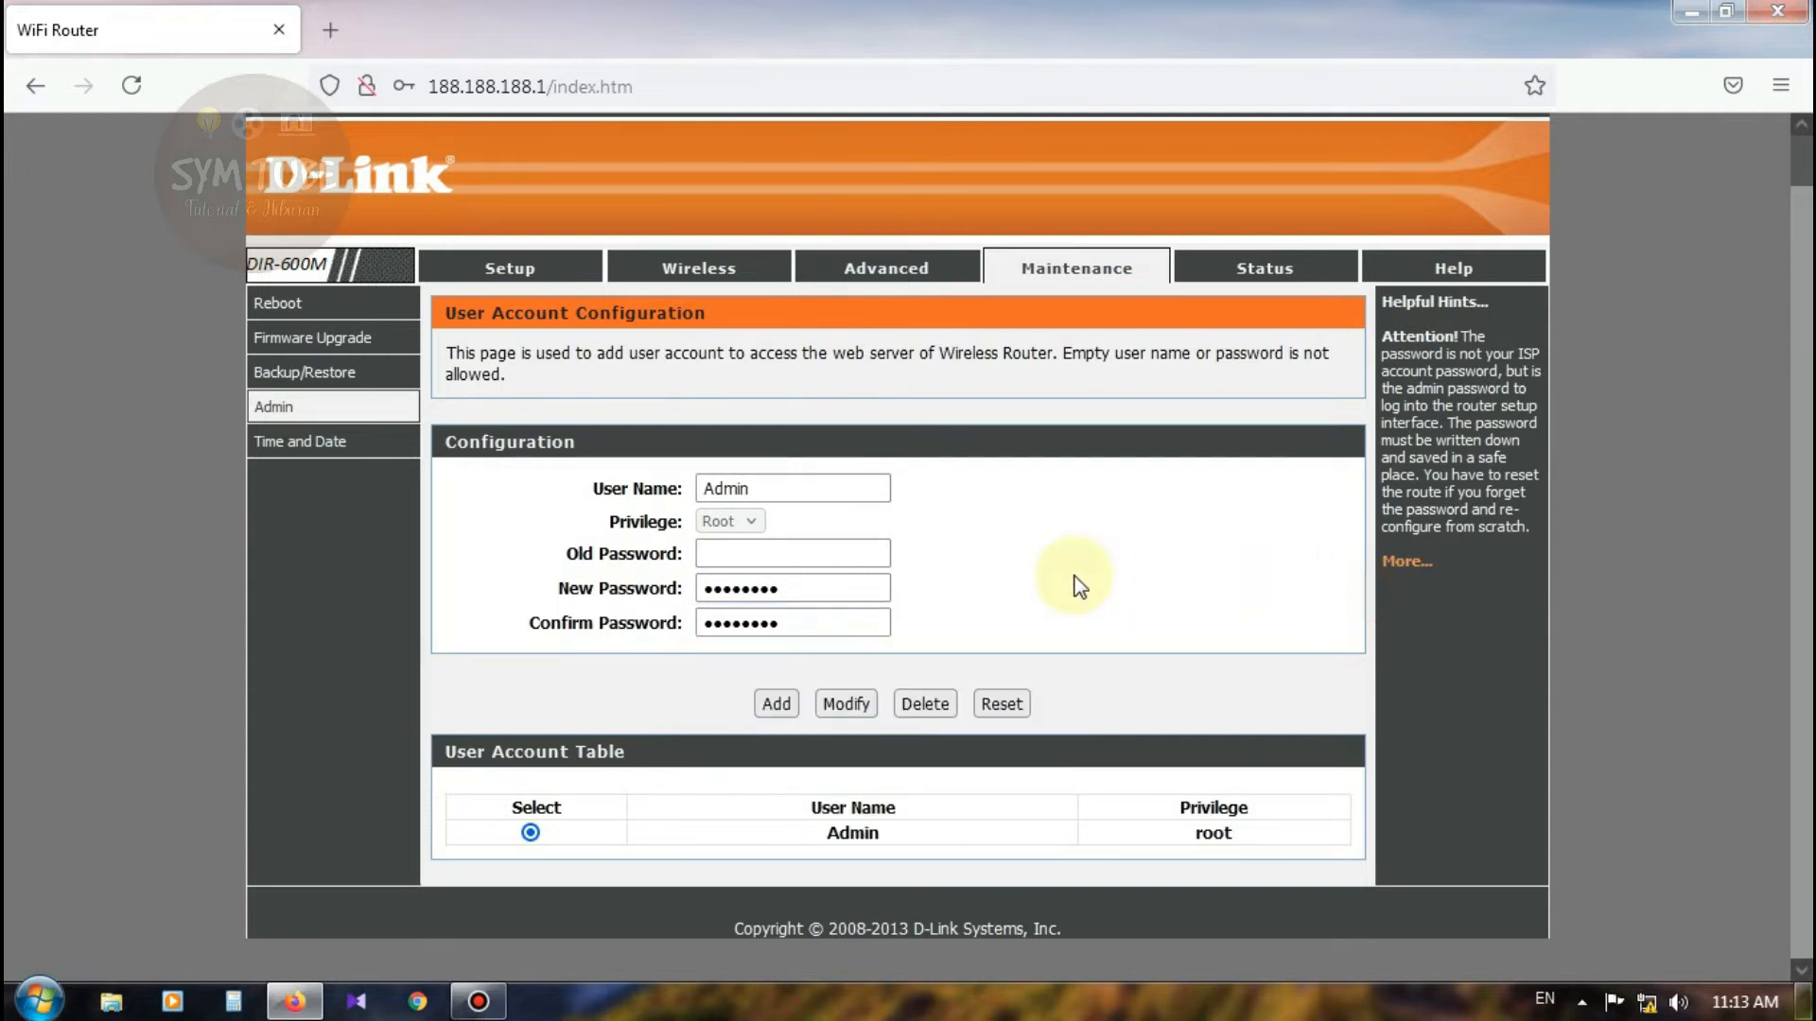
click(845, 704)
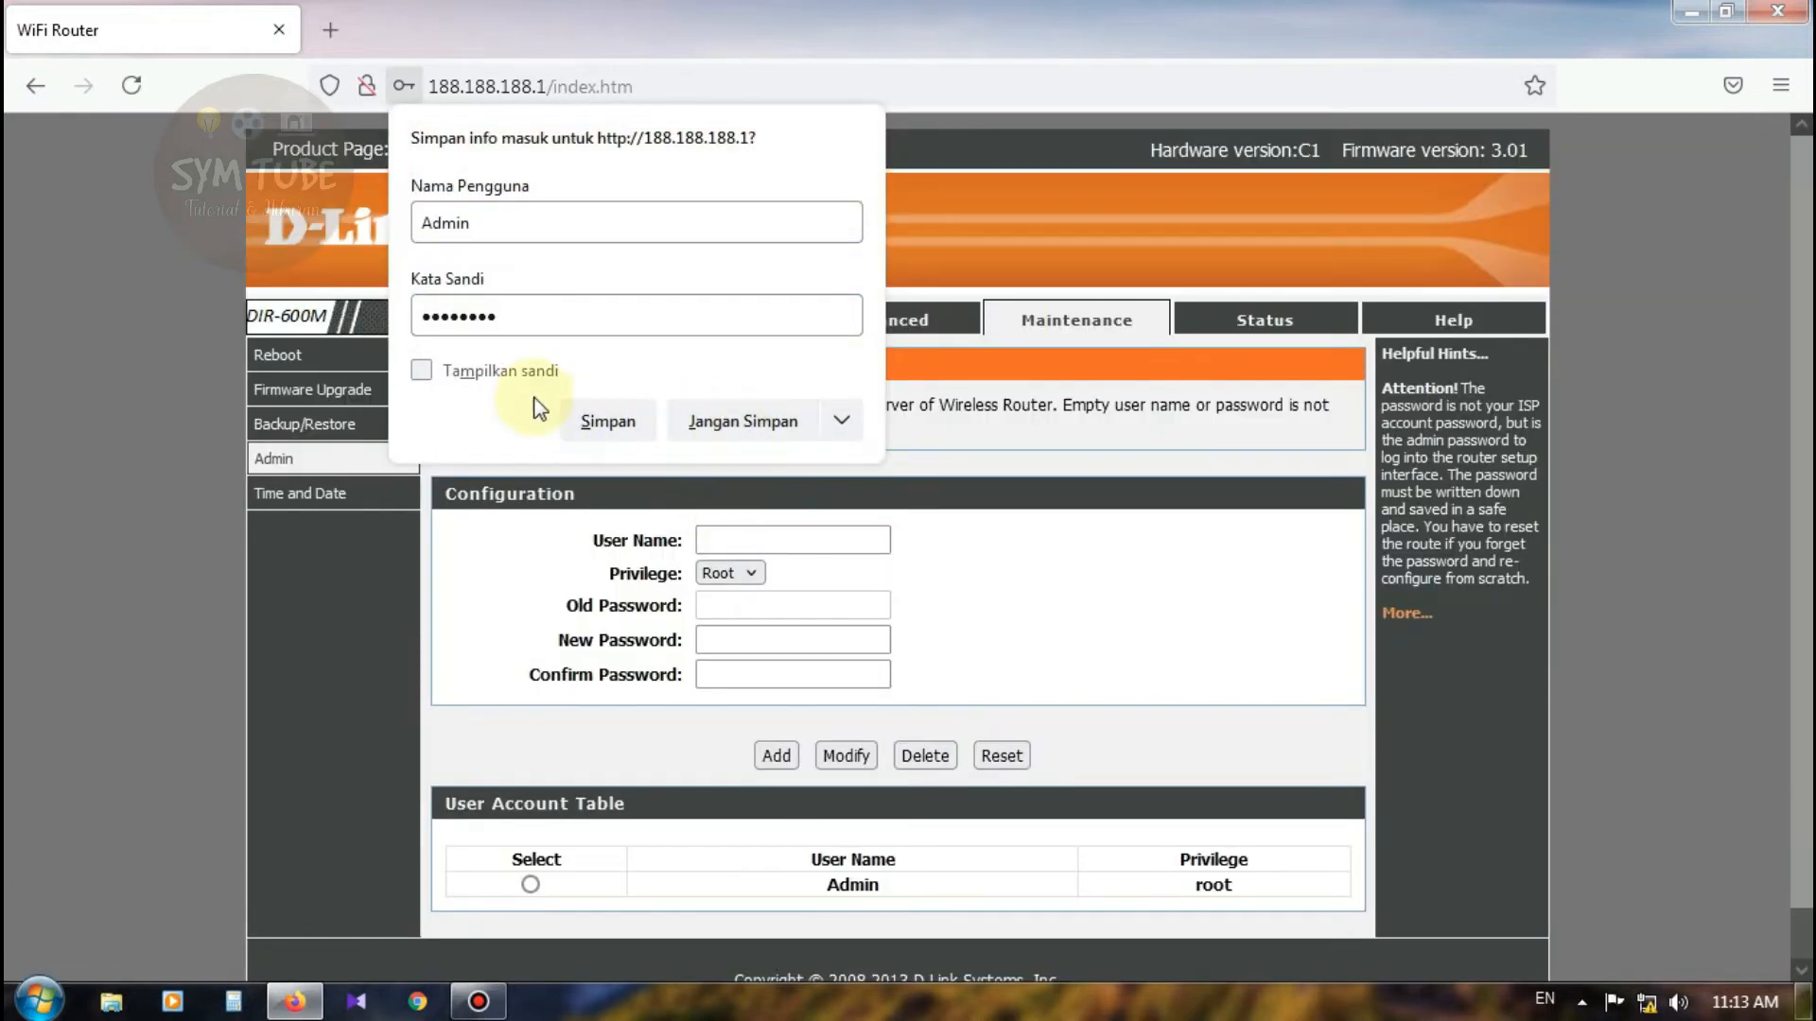
click(608, 421)
scroll(1216, 657, down, 1)
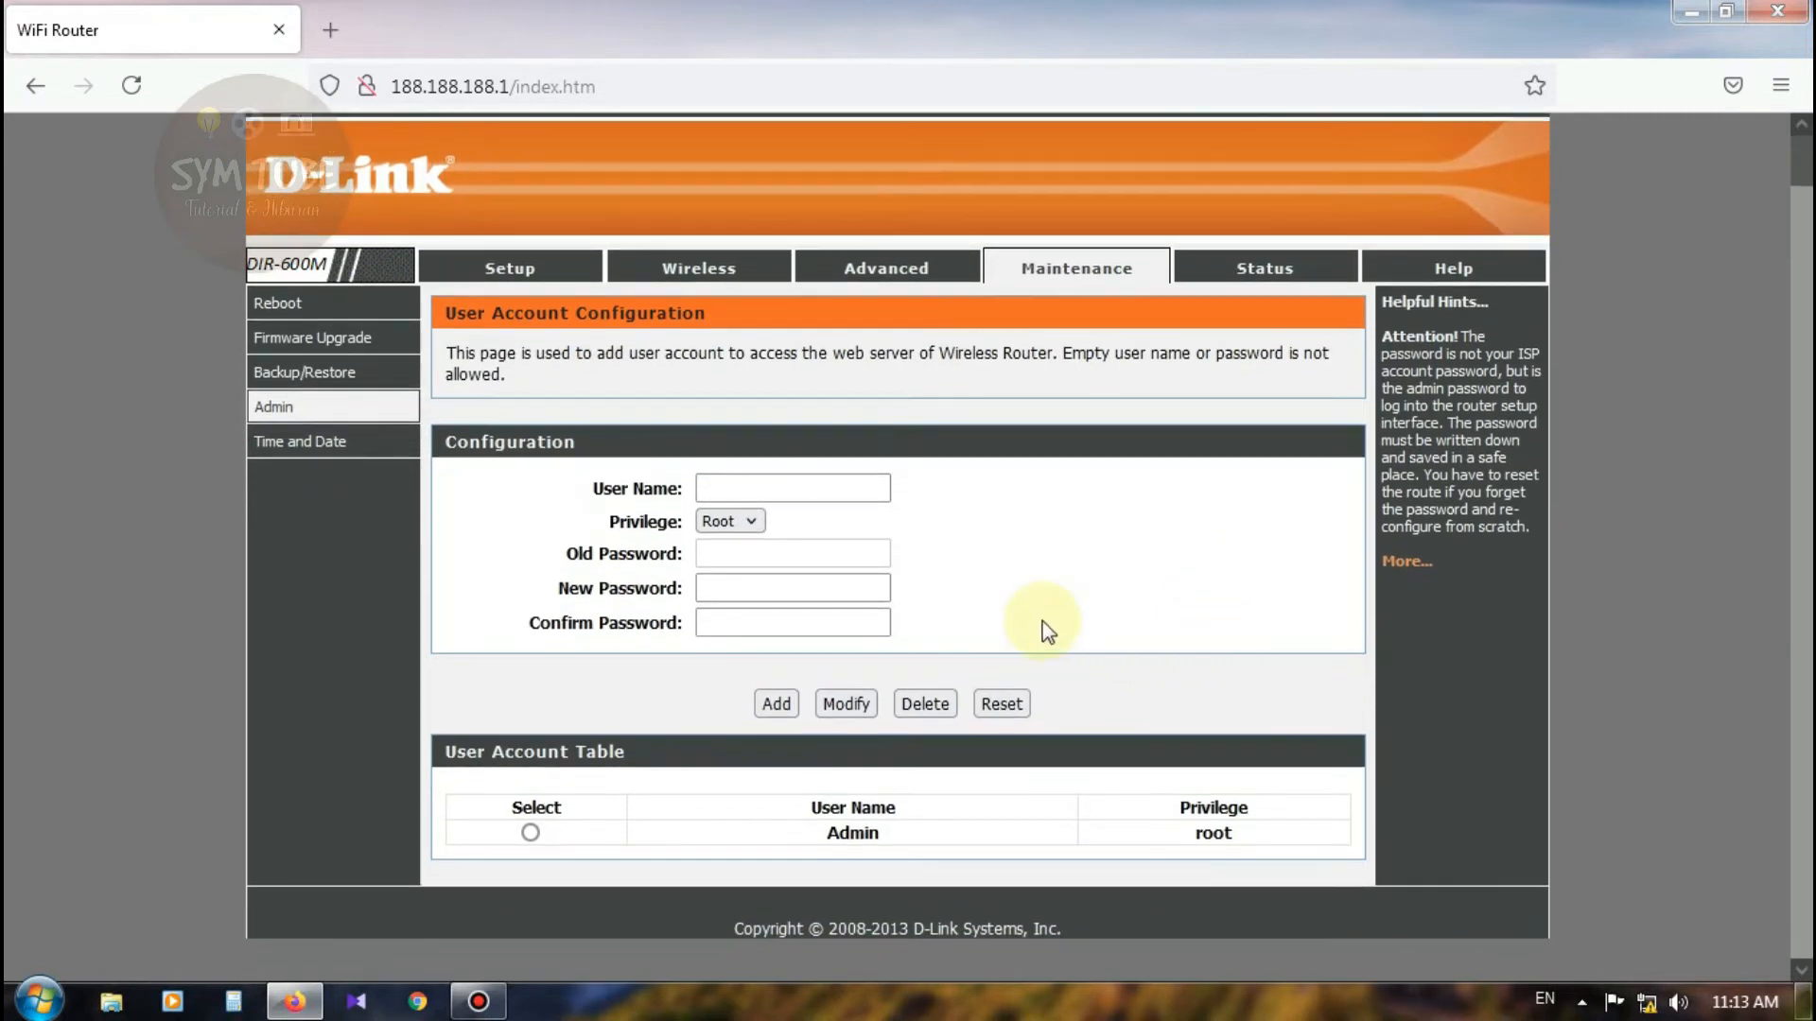
scroll(1072, 603, up, 1)
scroll(1069, 595, down, 1)
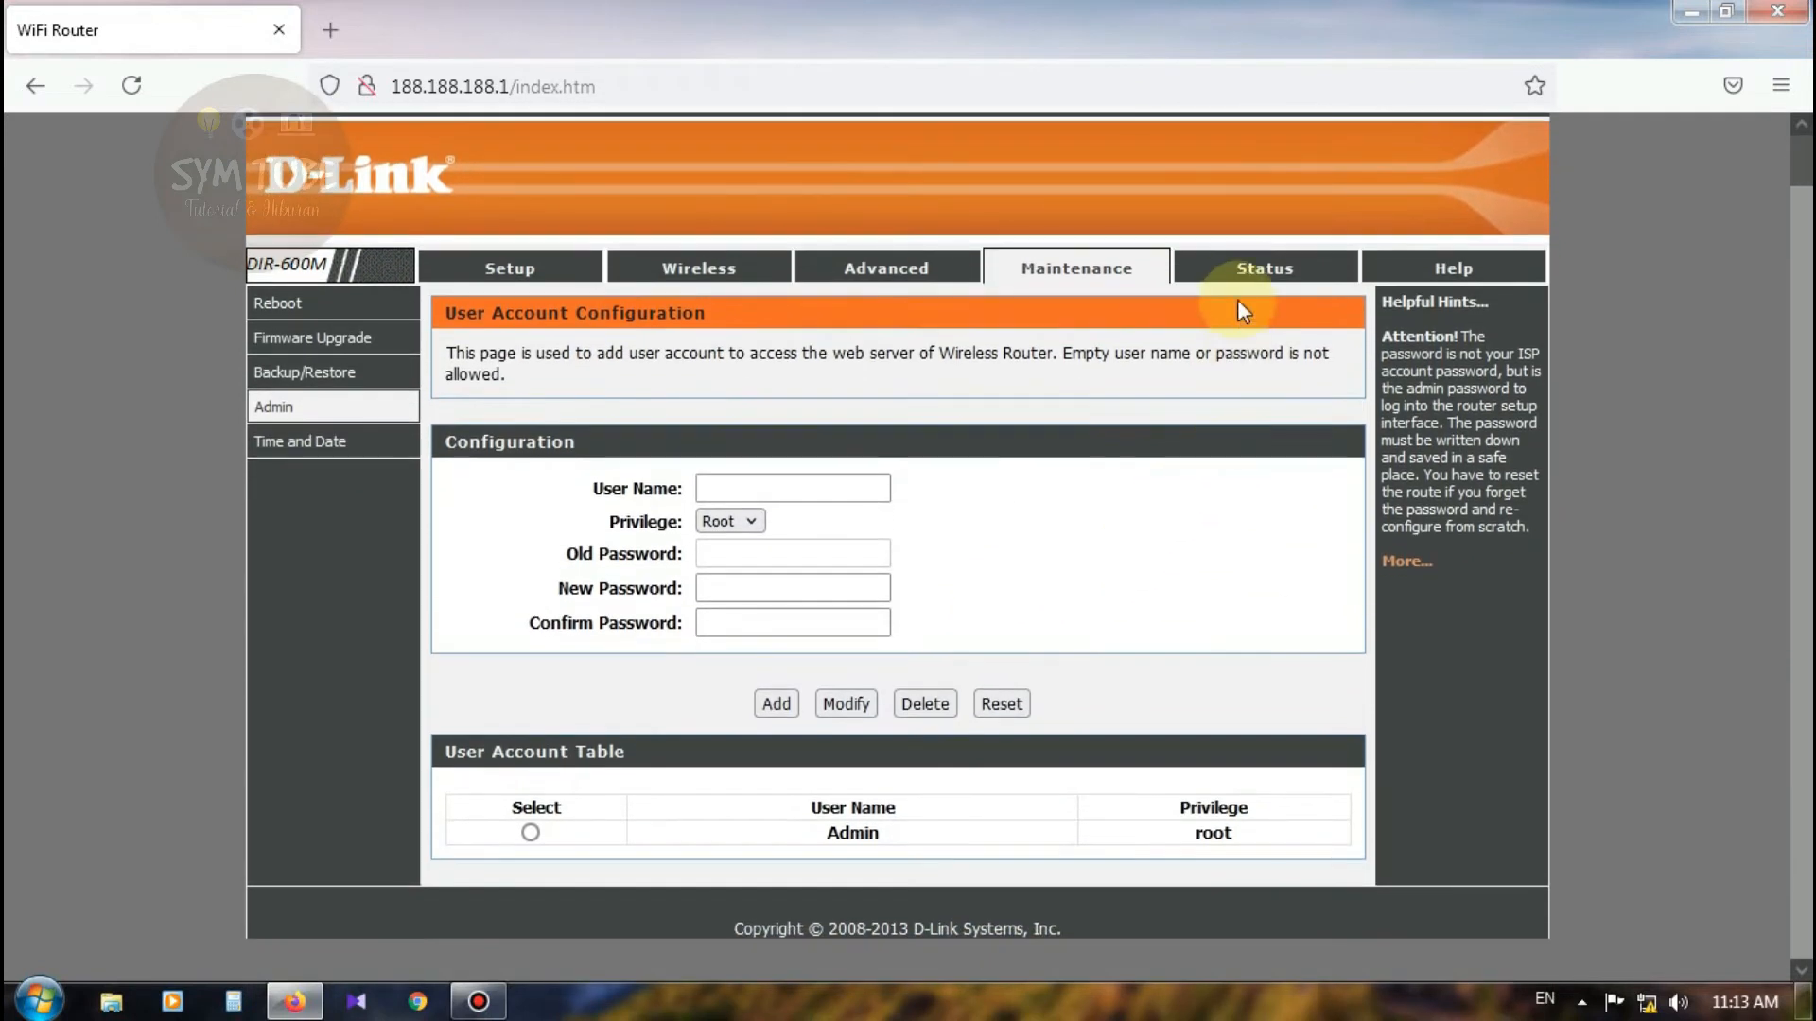
Step: Review the router Status overview page
click(1256, 274)
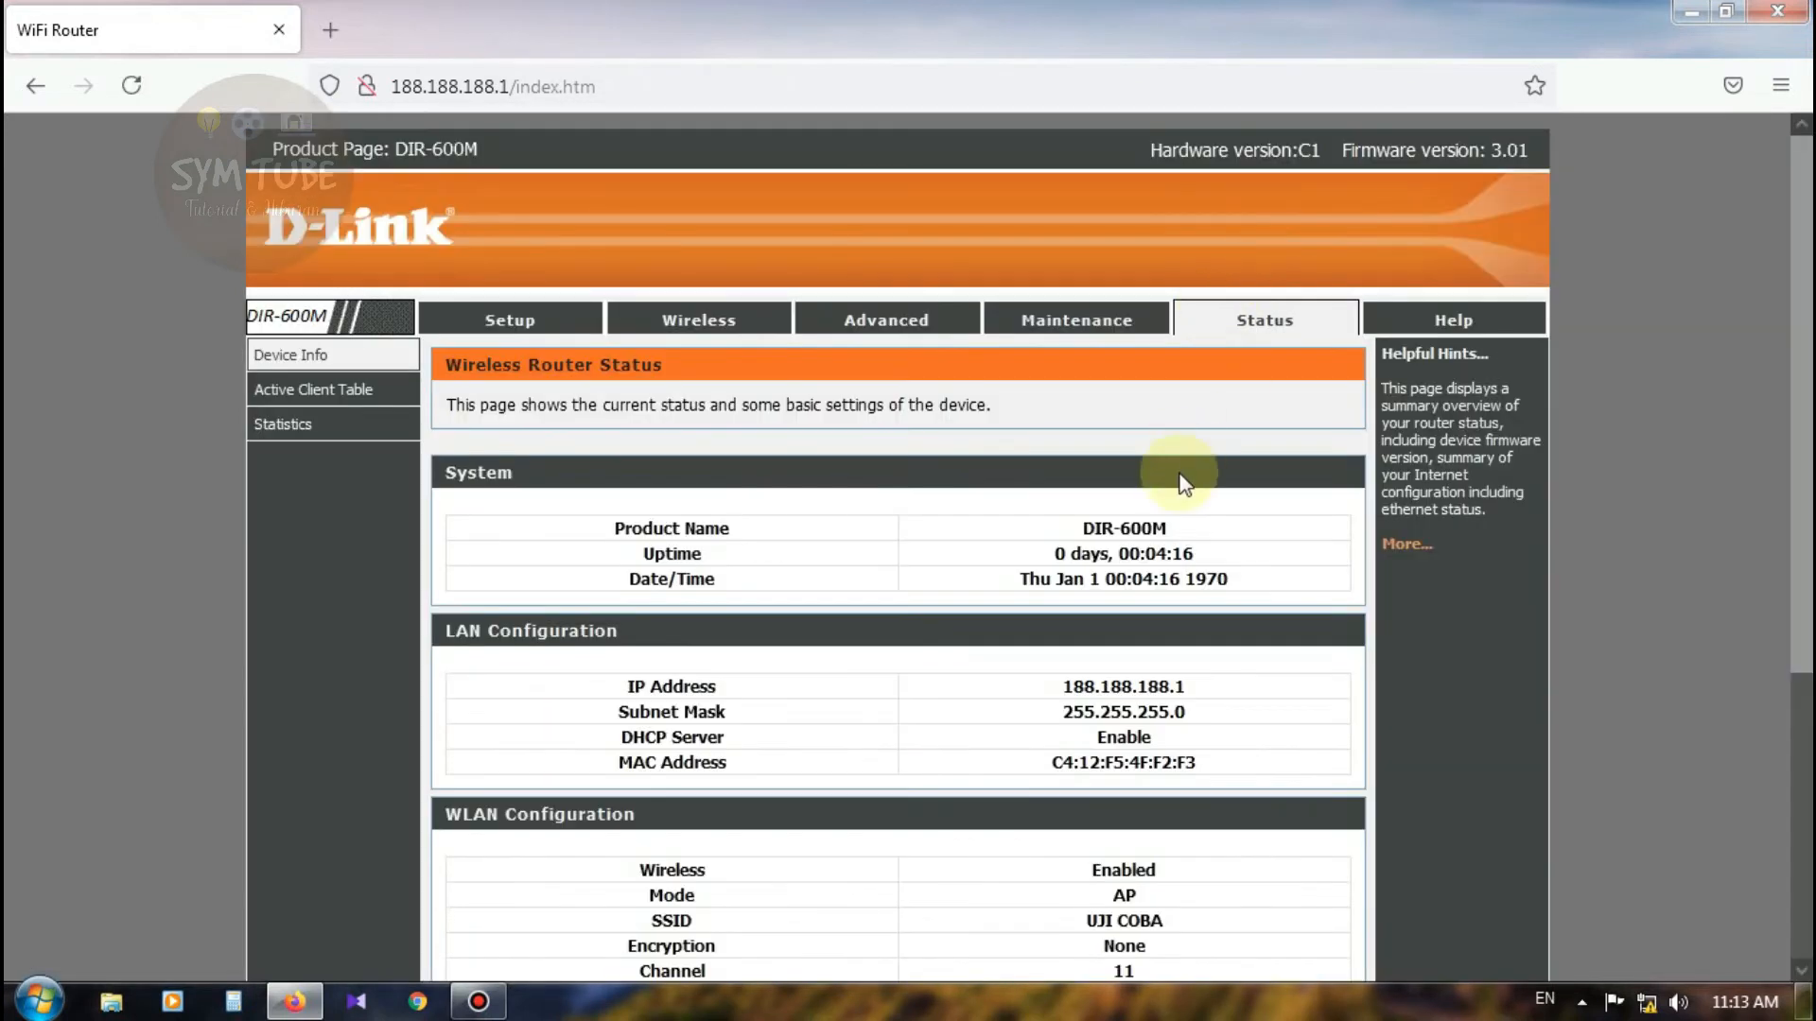
scroll(1173, 478, down, 5)
scroll(792, 694, up, 5)
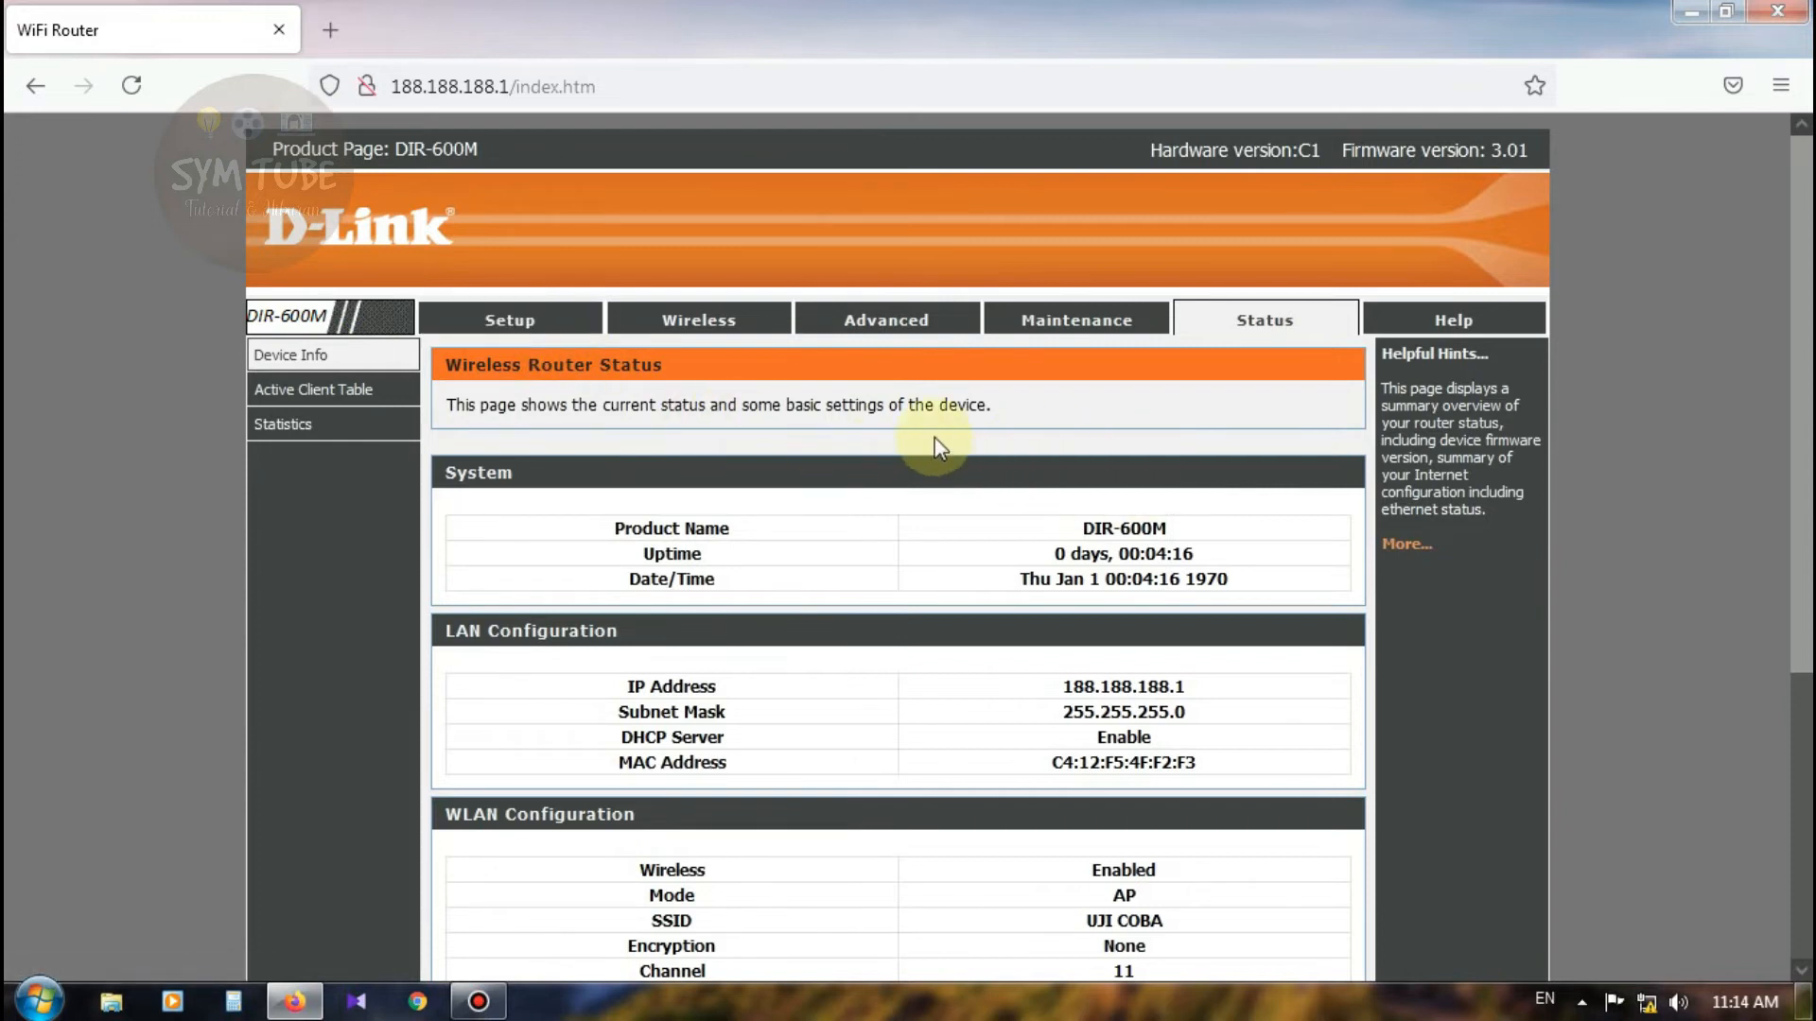
Step: Set DHCP Mode to None on the Setup > Local Network page
click(526, 329)
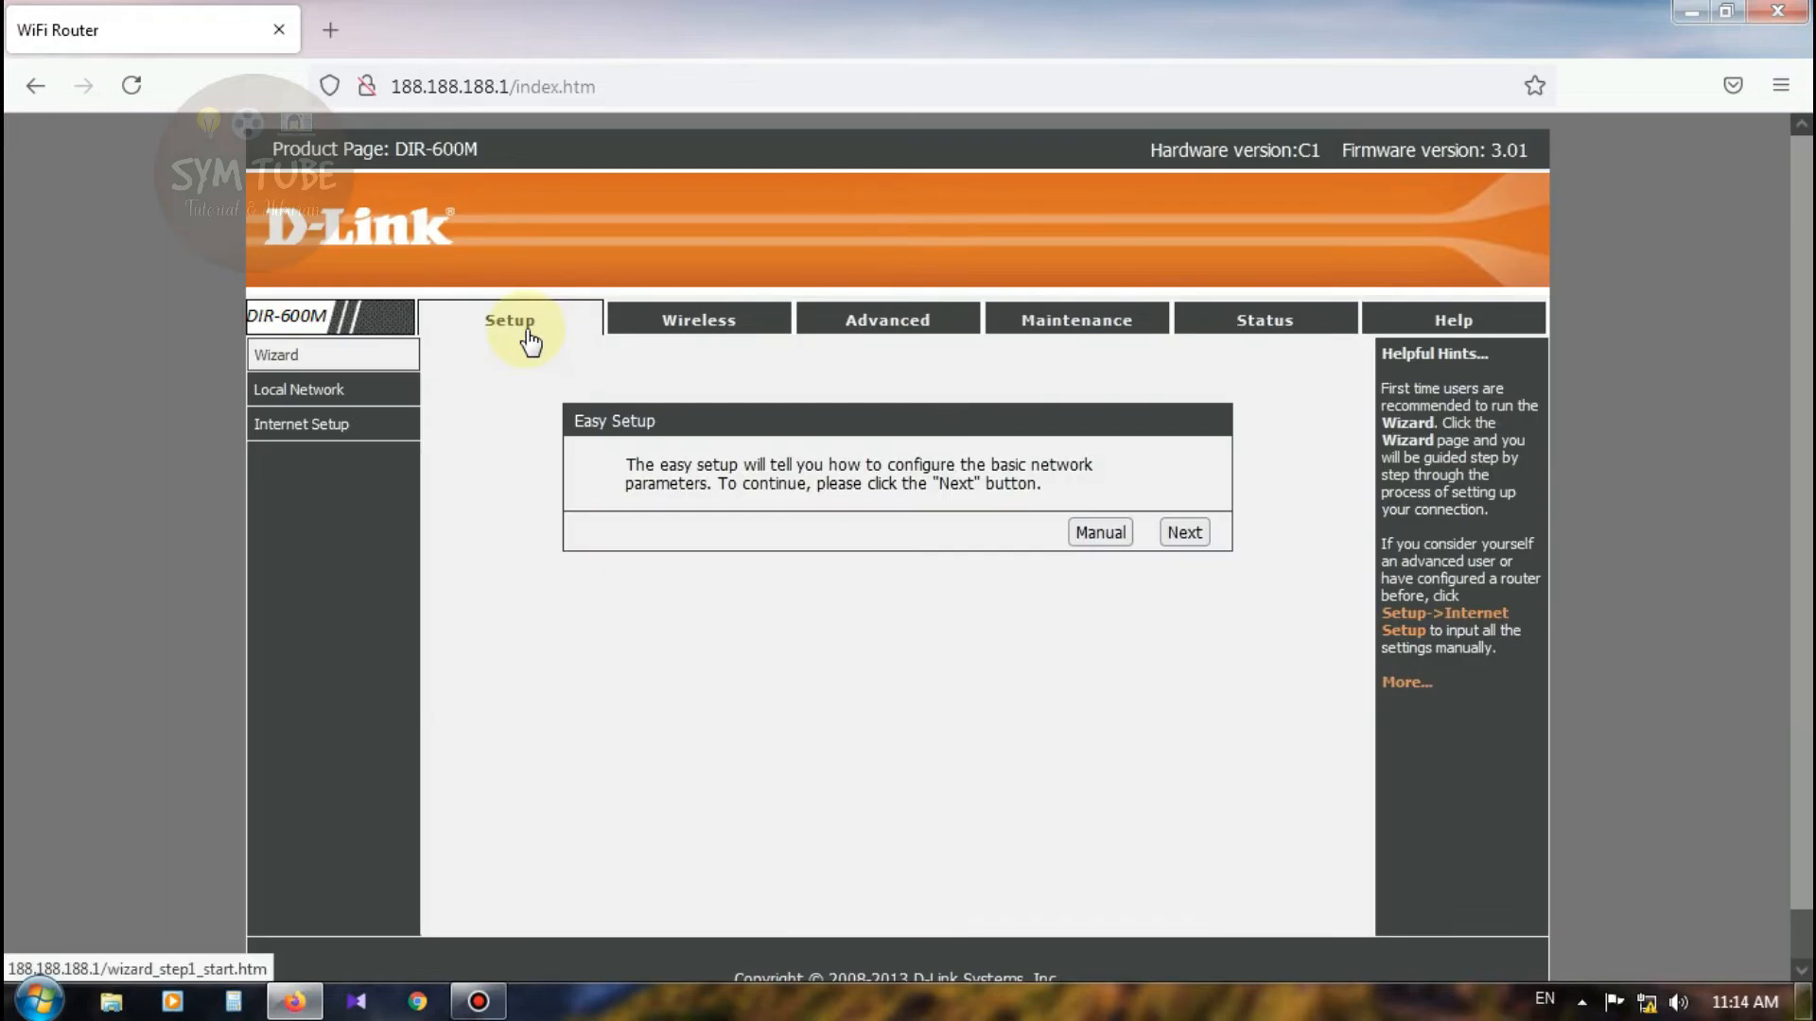
click(313, 404)
scroll(821, 551, down, 2)
scroll(820, 552, down, 4)
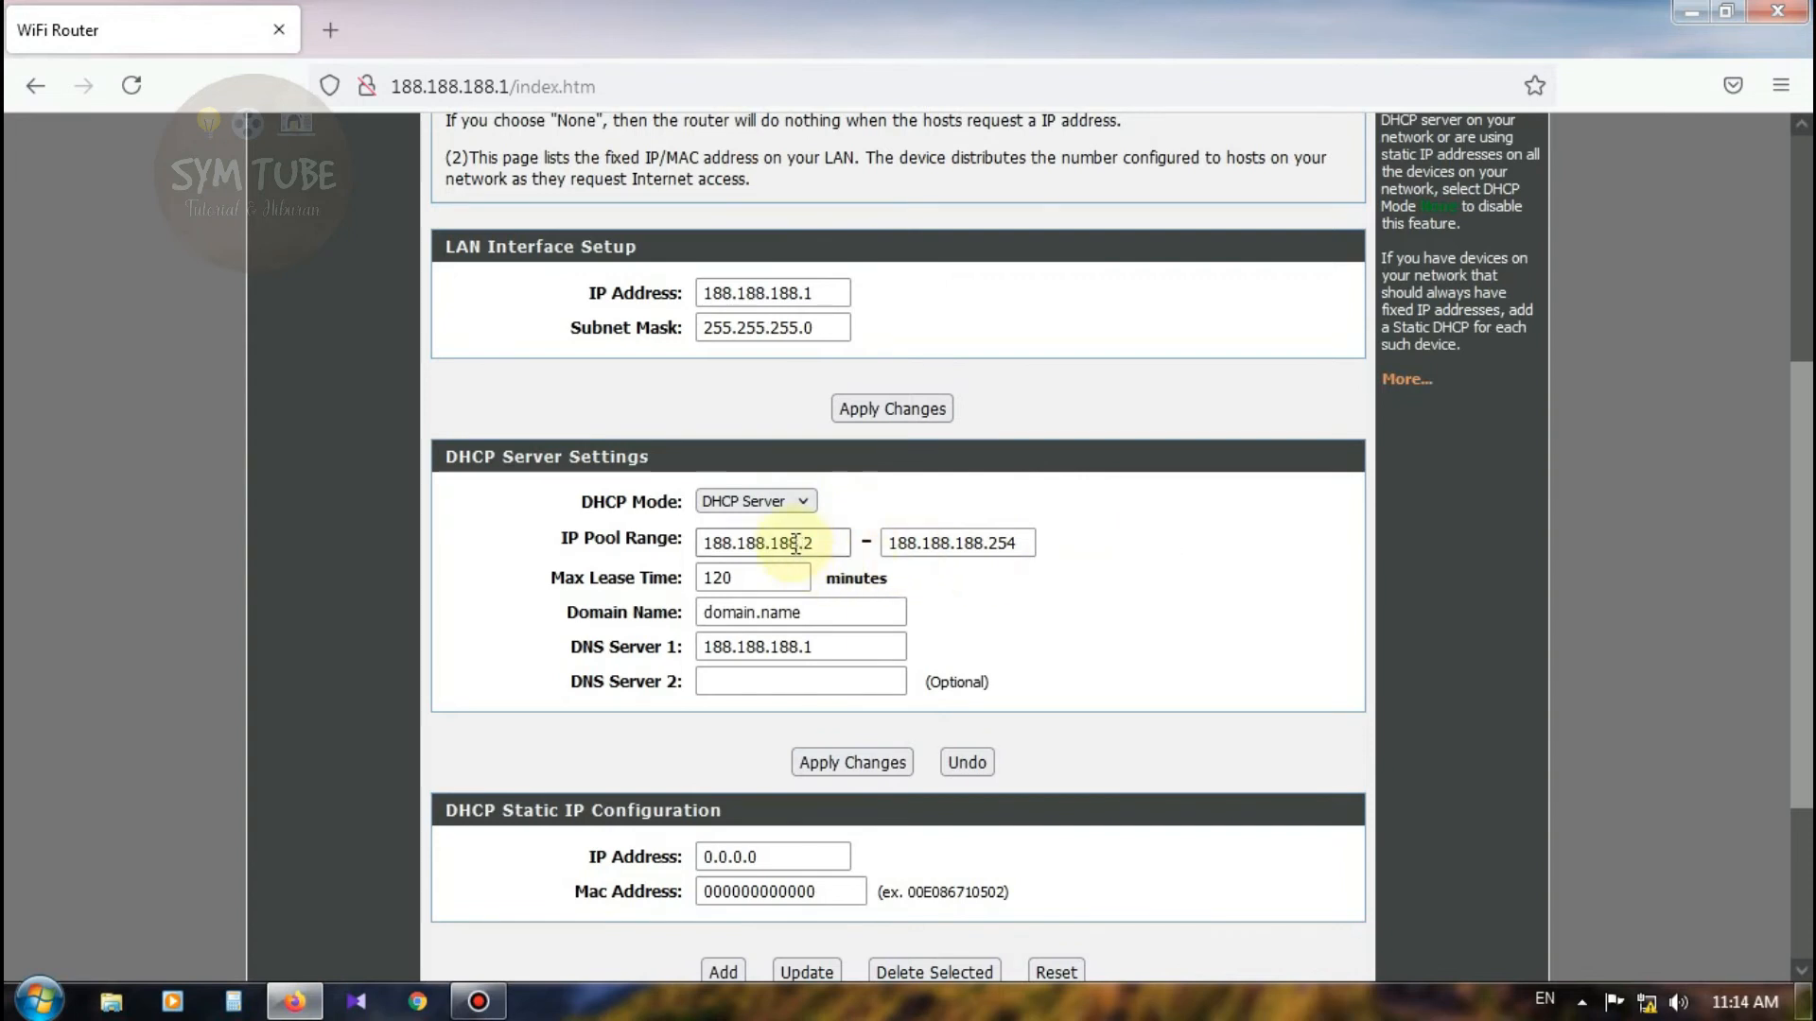
click(809, 504)
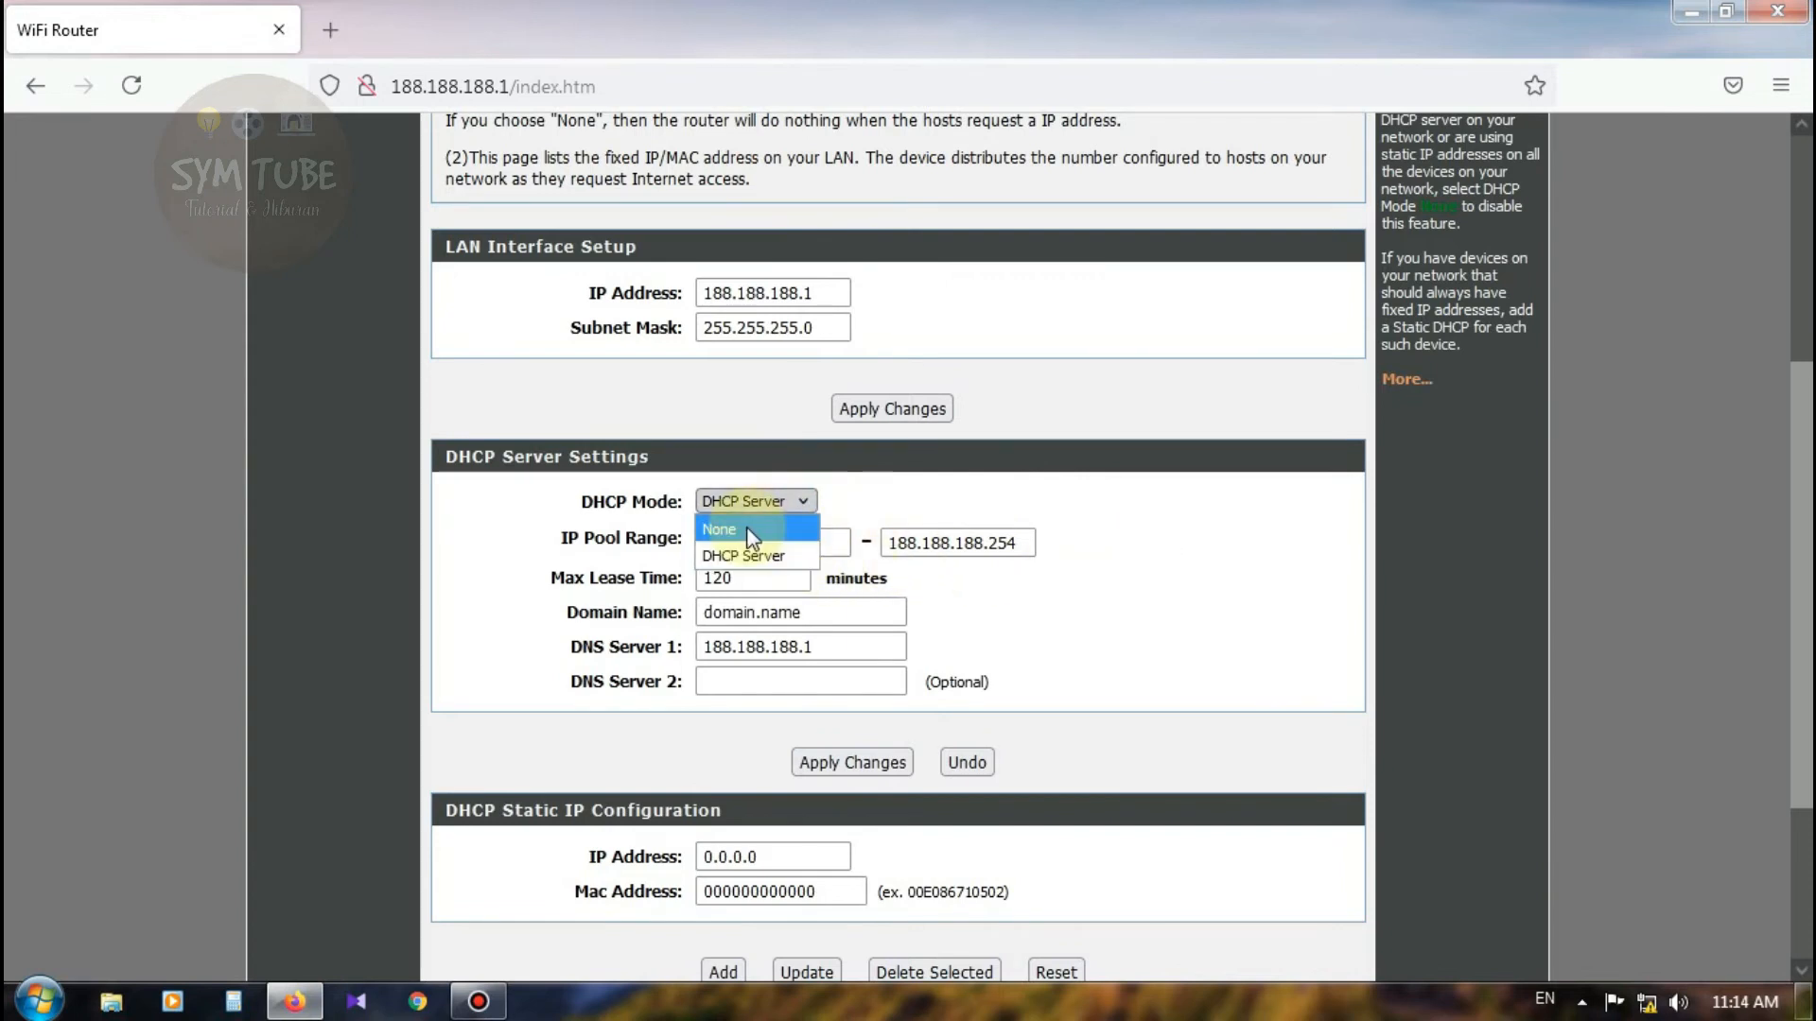
click(747, 526)
scroll(1089, 572, down, 2)
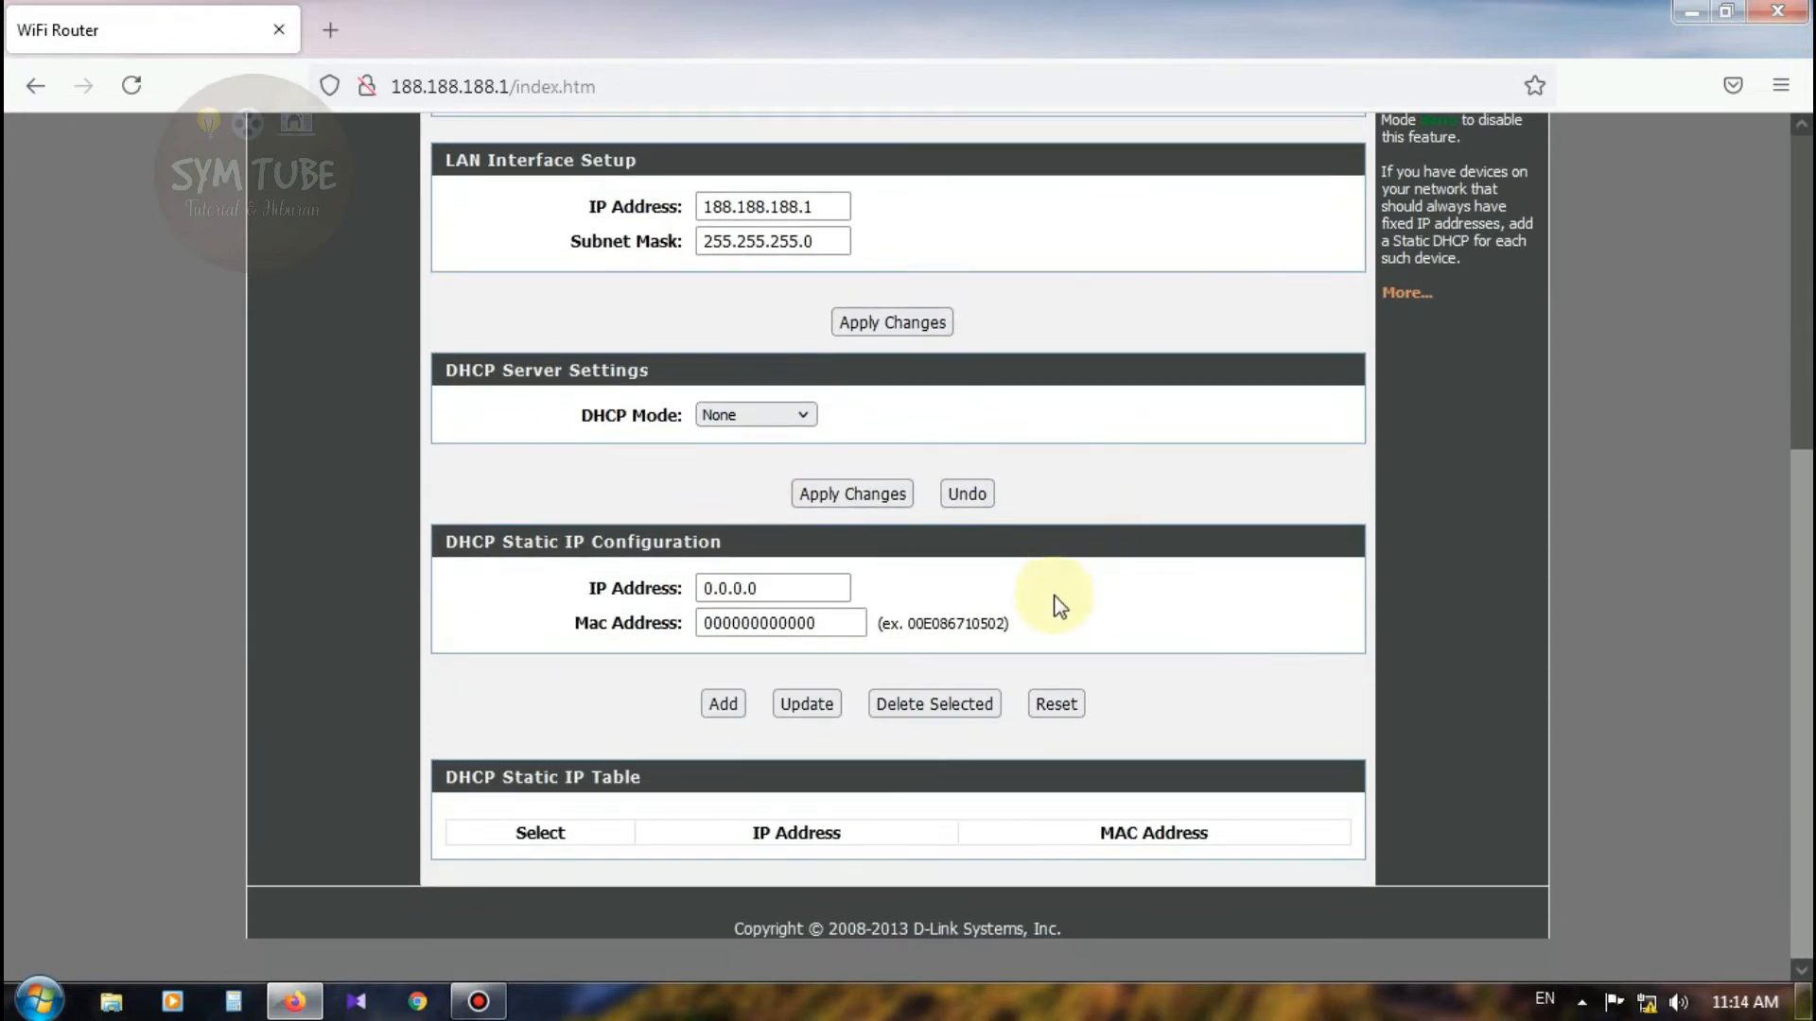
Step: Apply the disabled DHCP server, confirm Status shows DHCP Server Disable, then go to Maintenance
click(861, 497)
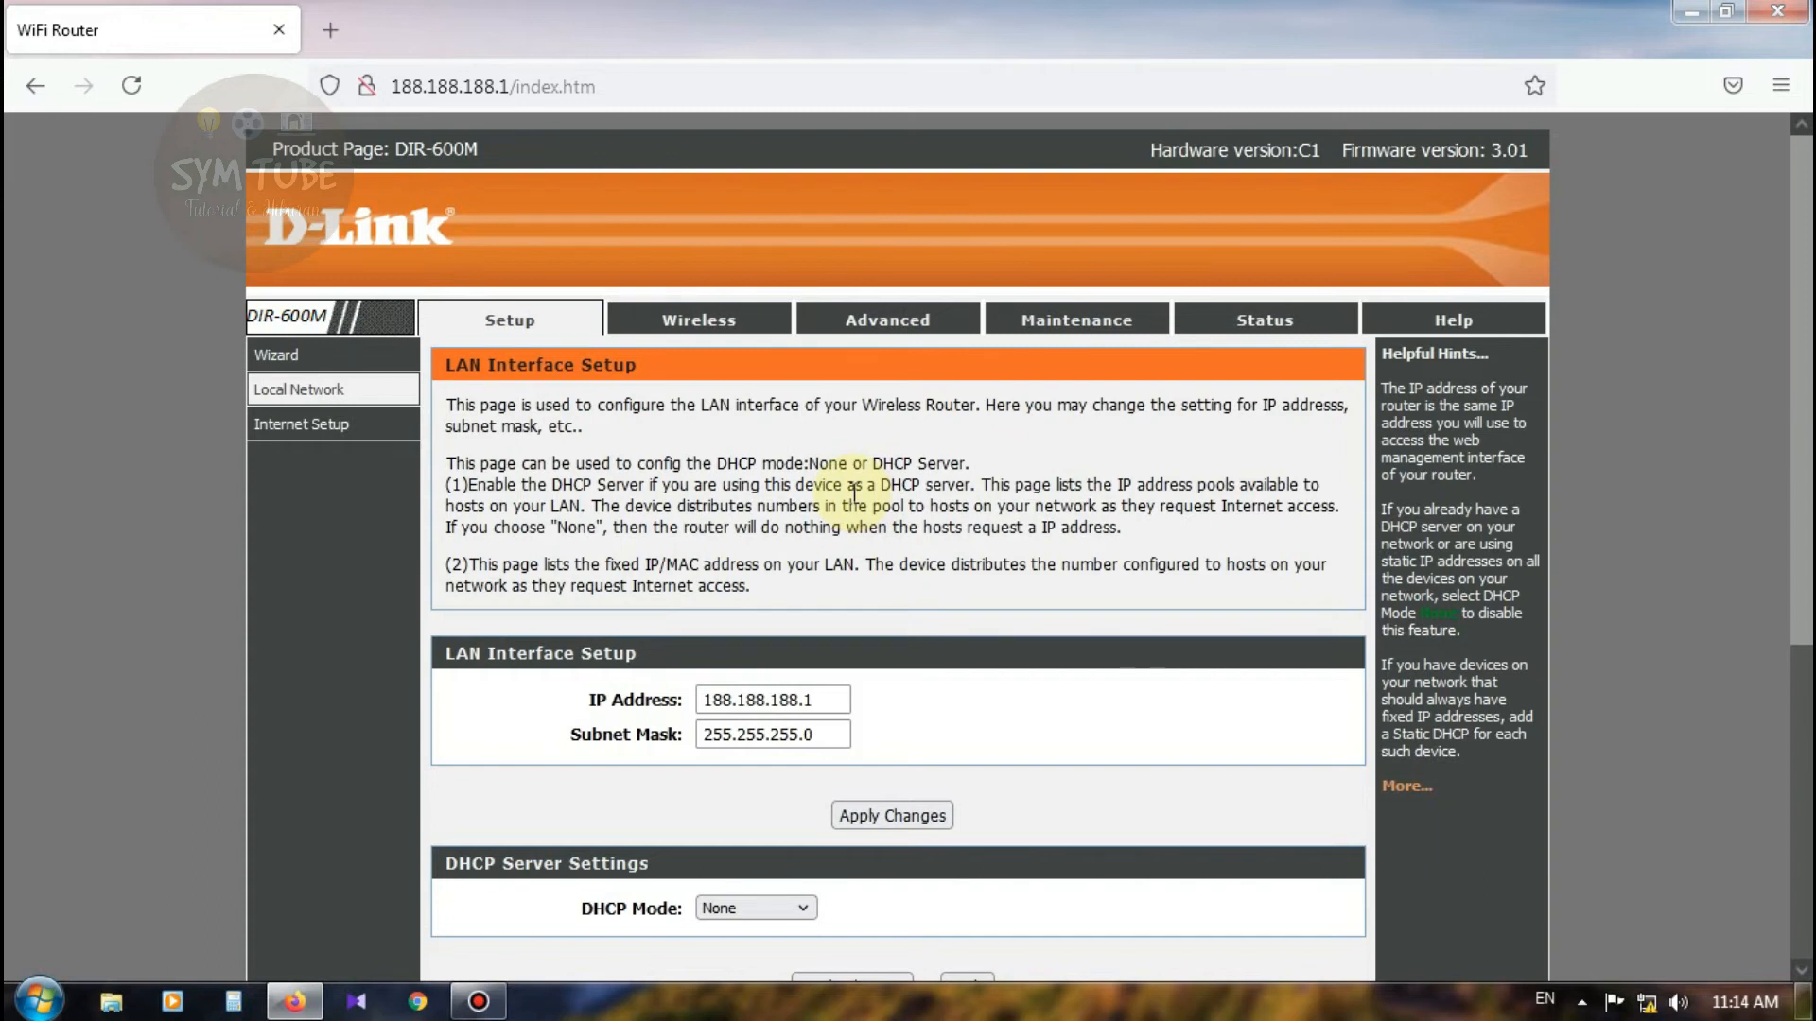
scroll(936, 485, down, 5)
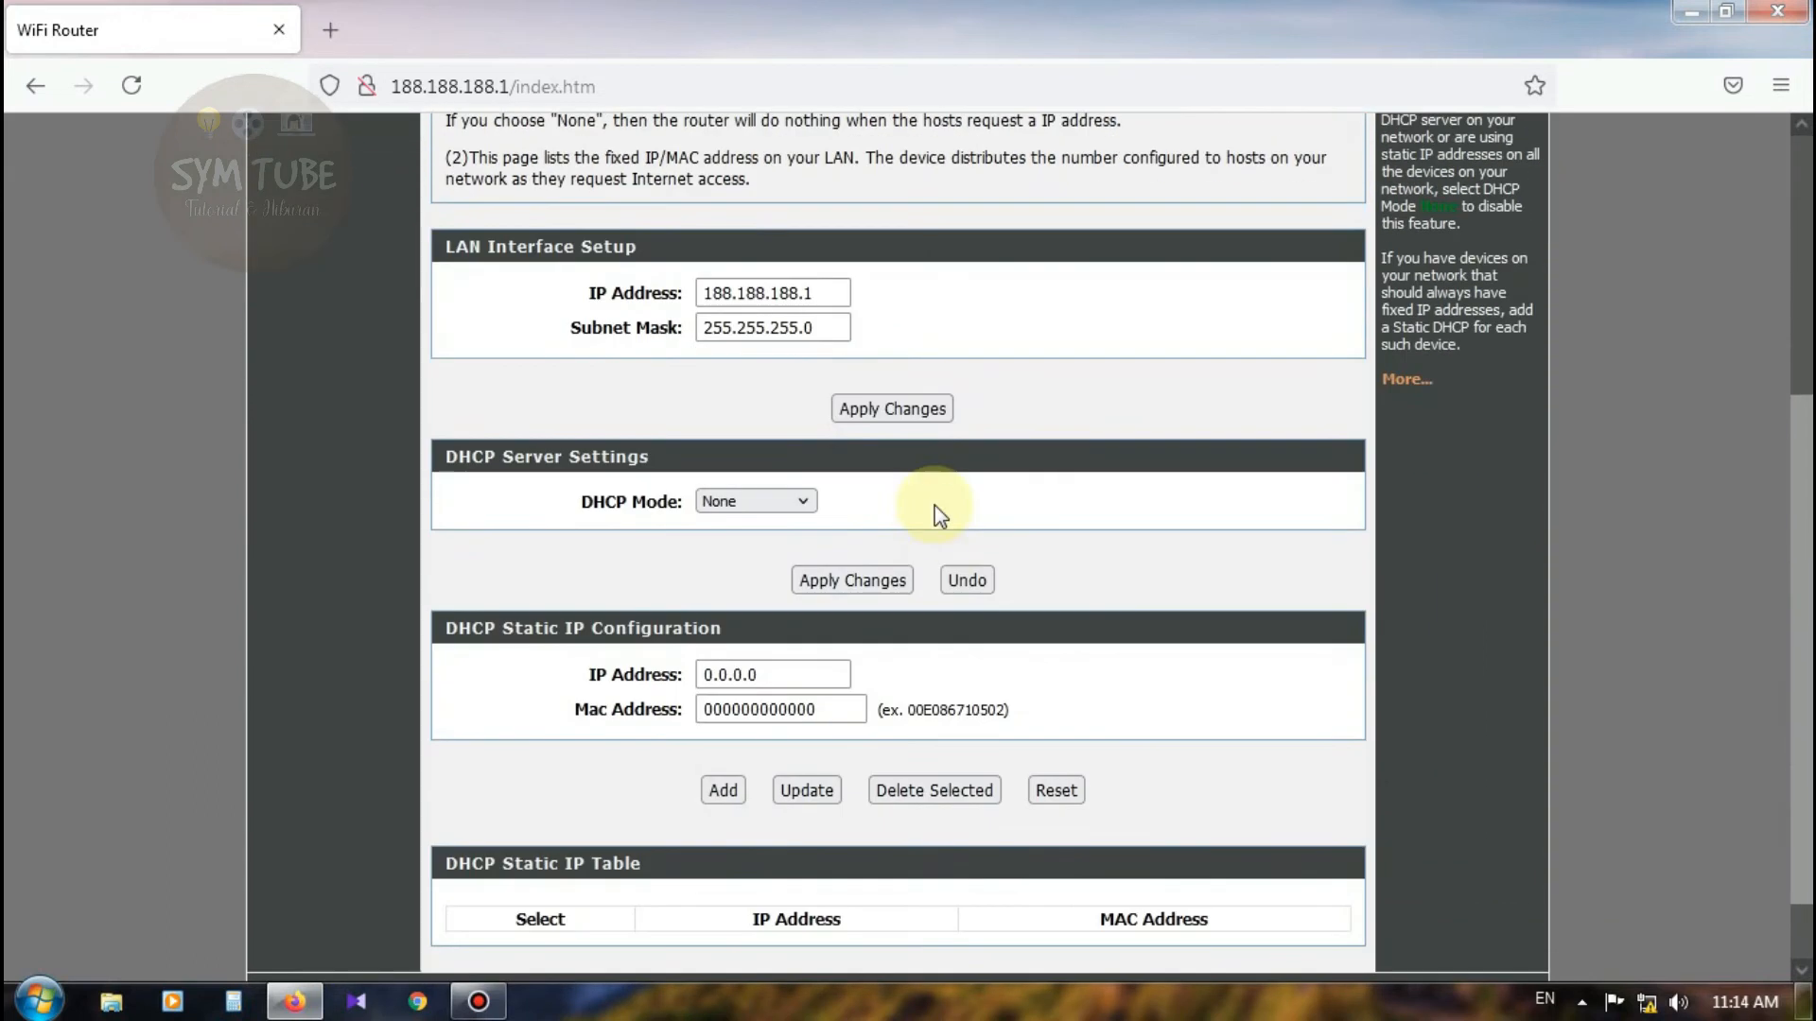
scroll(942, 553, up, 5)
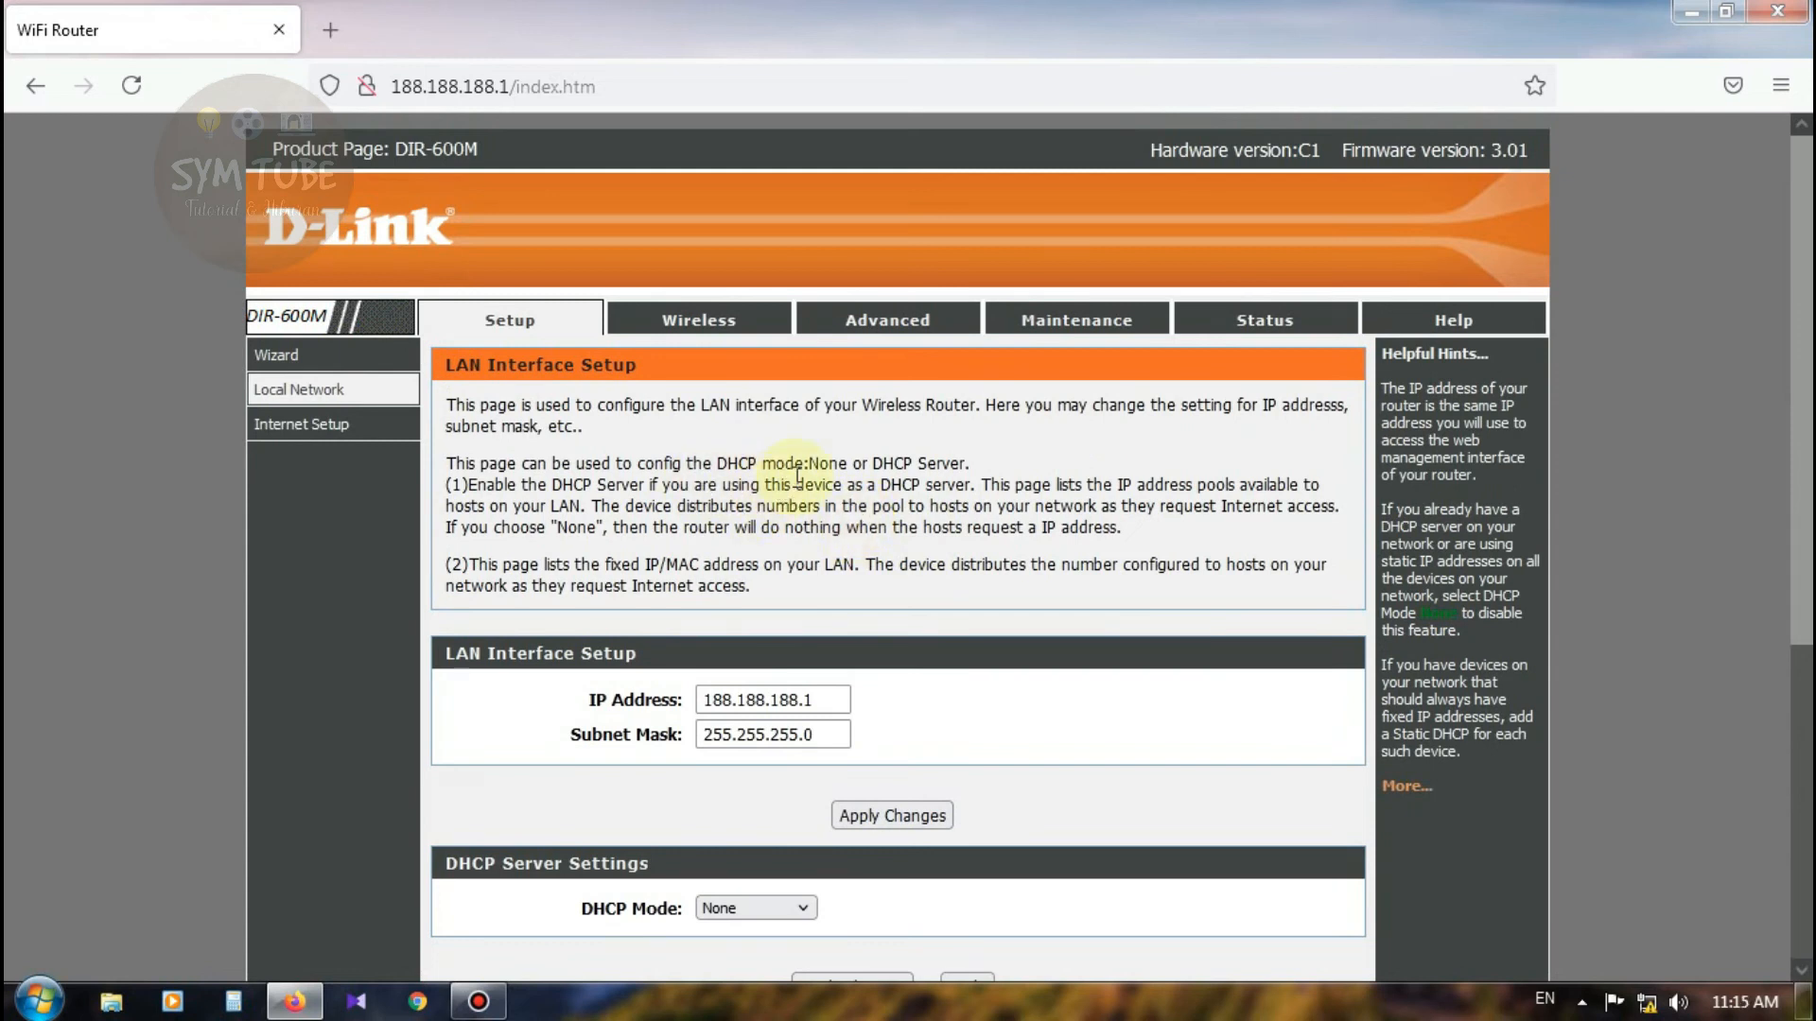
click(1288, 326)
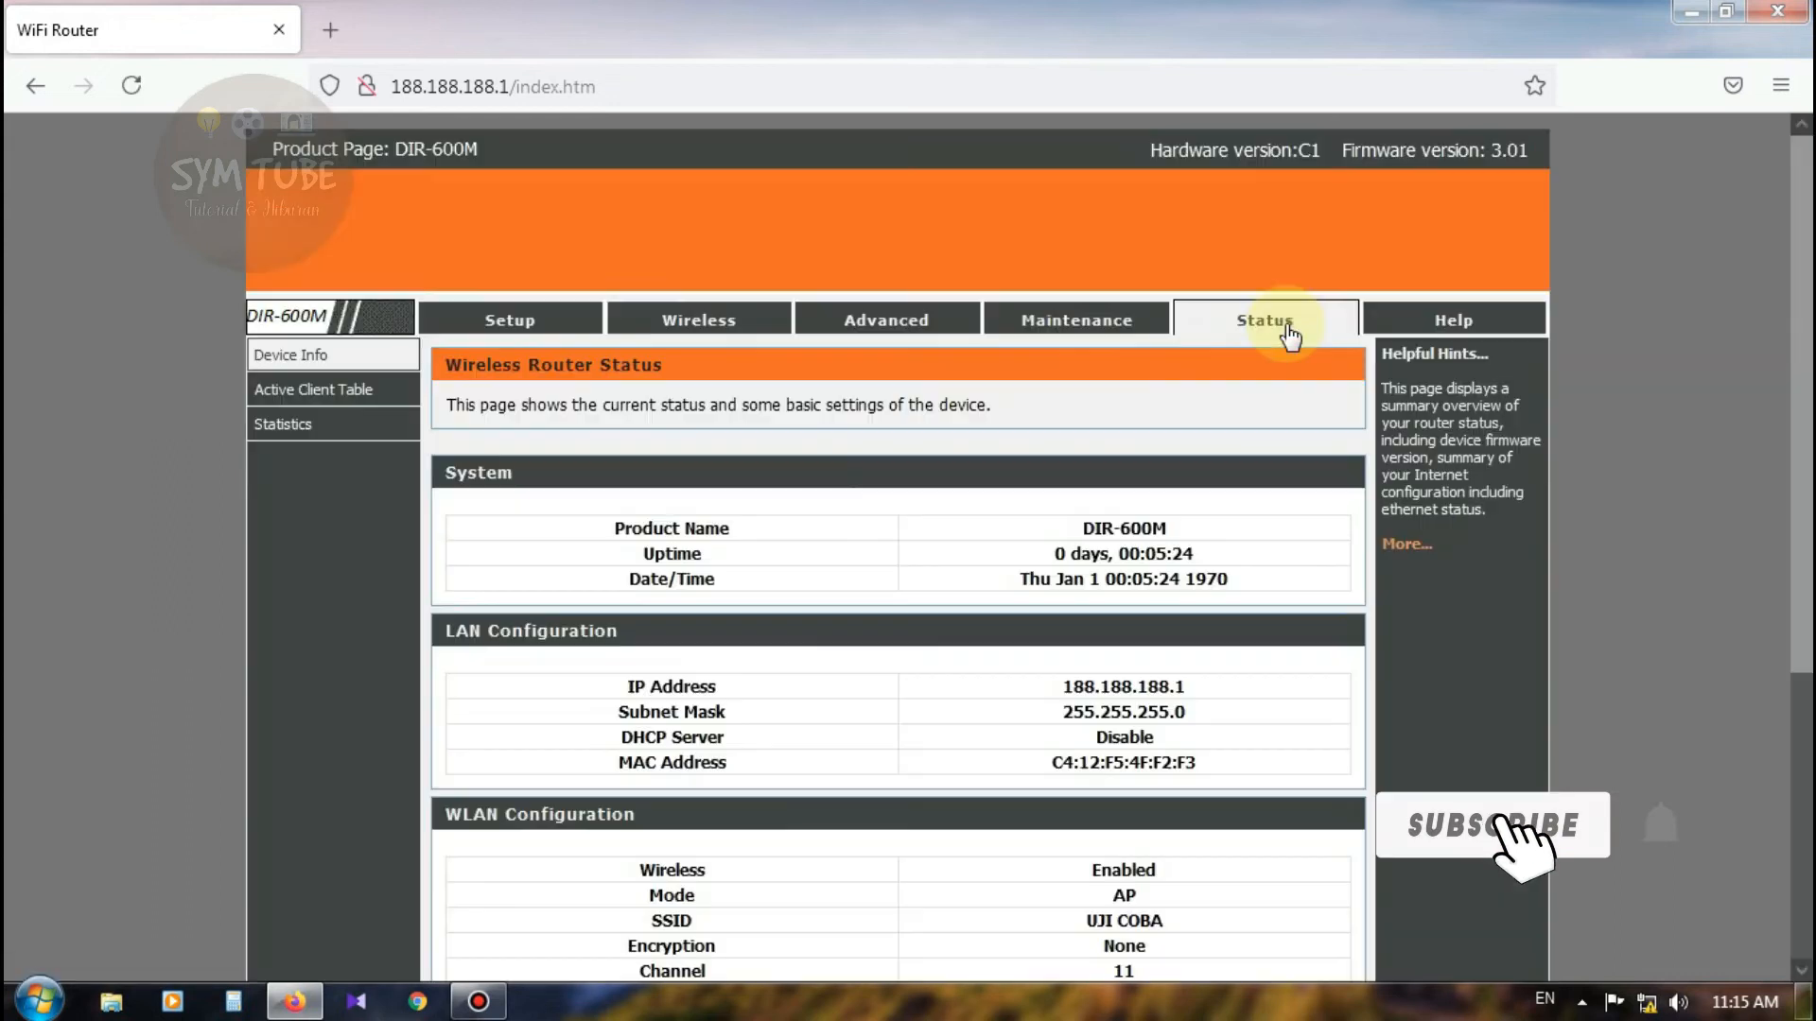
click(1066, 326)
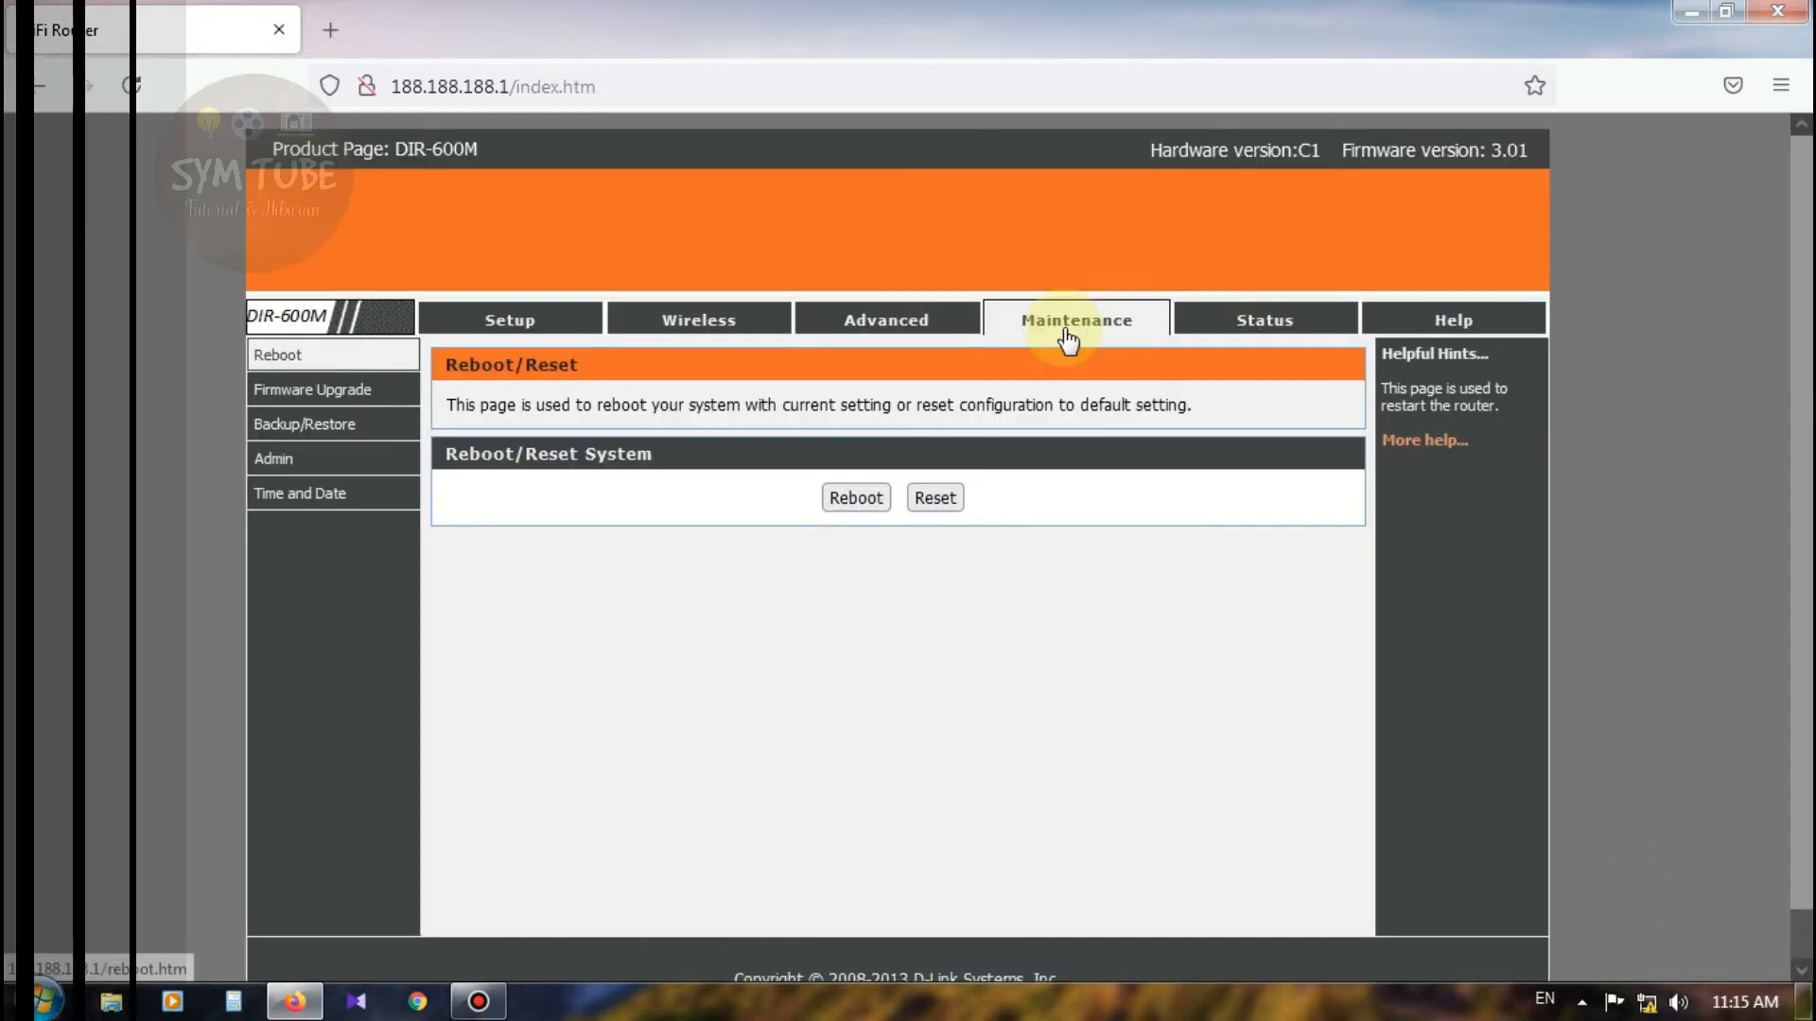